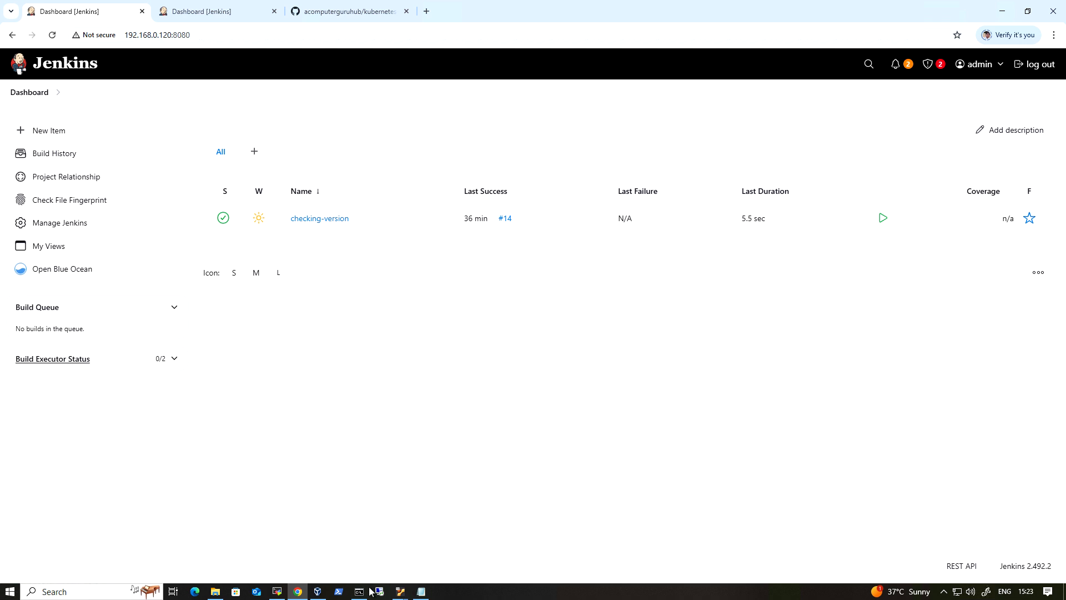
# - Switch to MobaXterm and check the util host's enp0s3 IP address in the ip a output
pyautogui.click(277, 592)
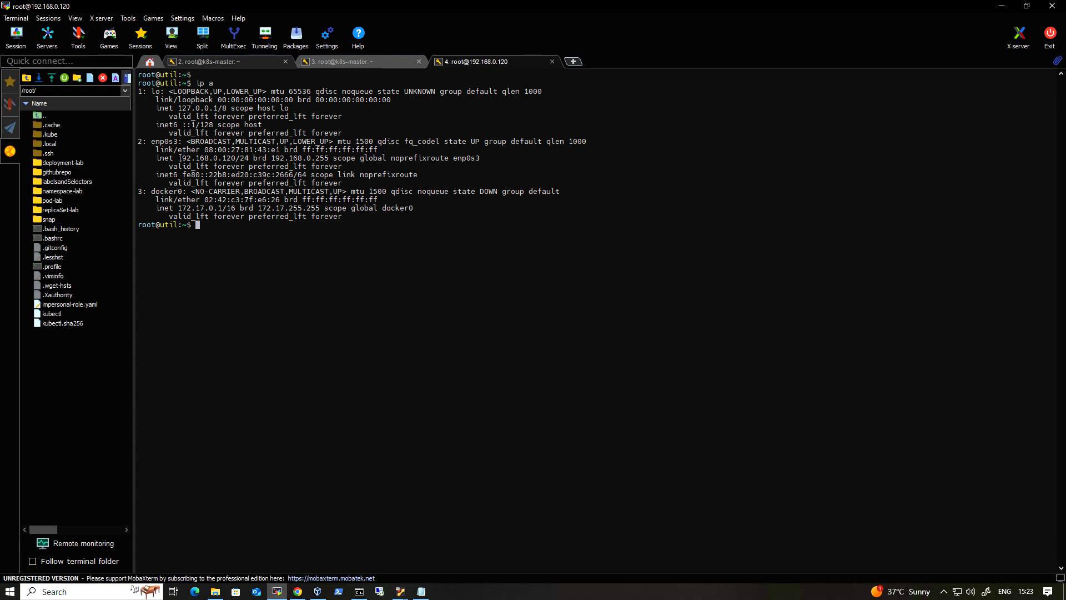
pyautogui.moveTo(178, 158); pyautogui.dragTo(235, 159)
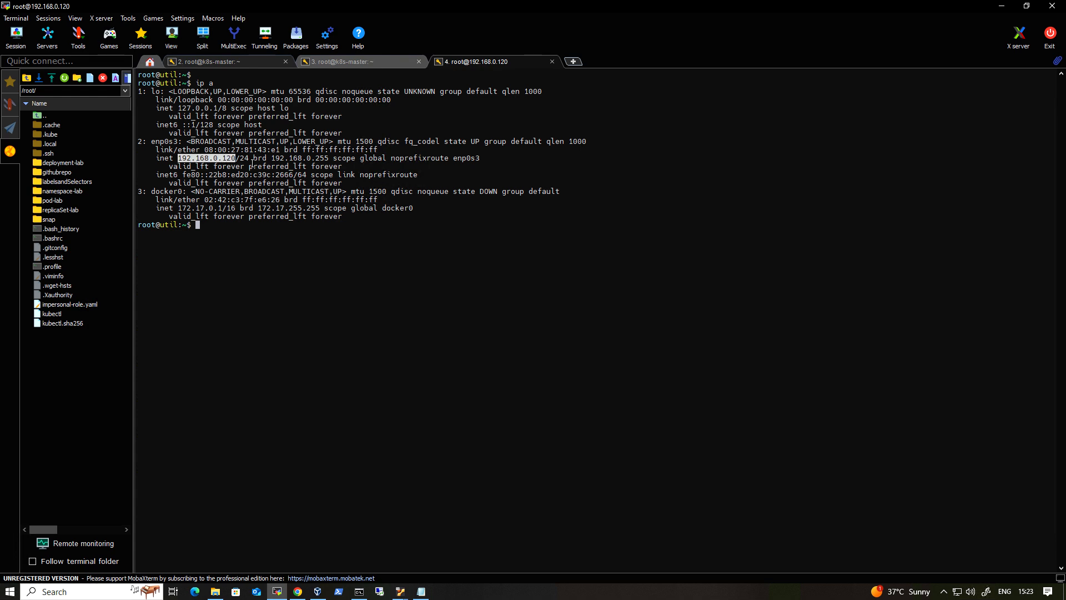
pyautogui.click(214, 226)
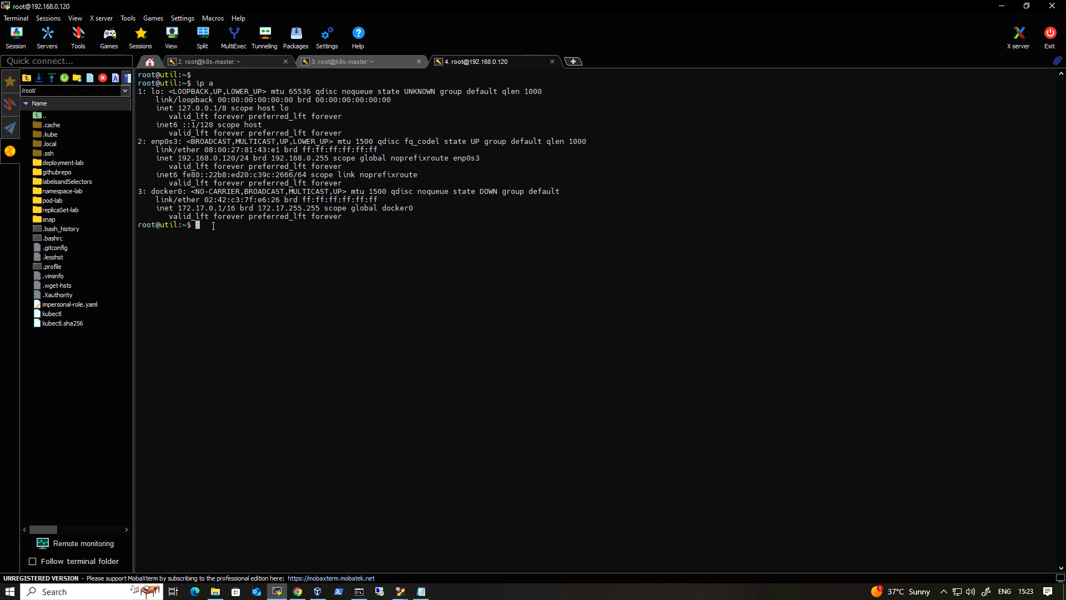
# - In the first k8s-master session, clear the terminal and list the cluster nodes with kubectl get nodes
pyautogui.click(234, 62)
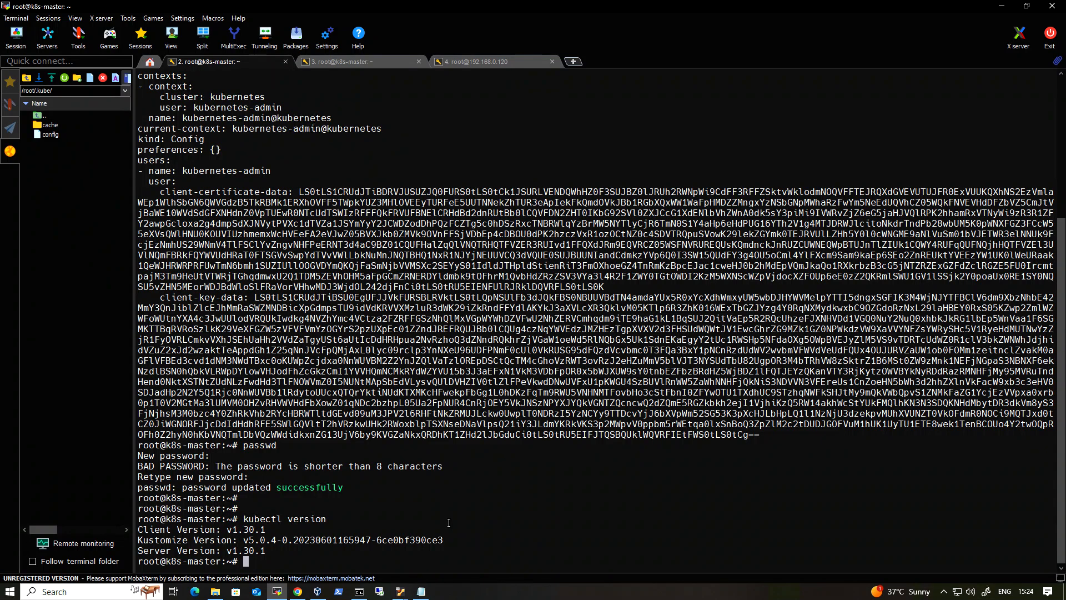
pyautogui.write('clear')
pyautogui.press('Return')
pyautogui.write('kubectl ')
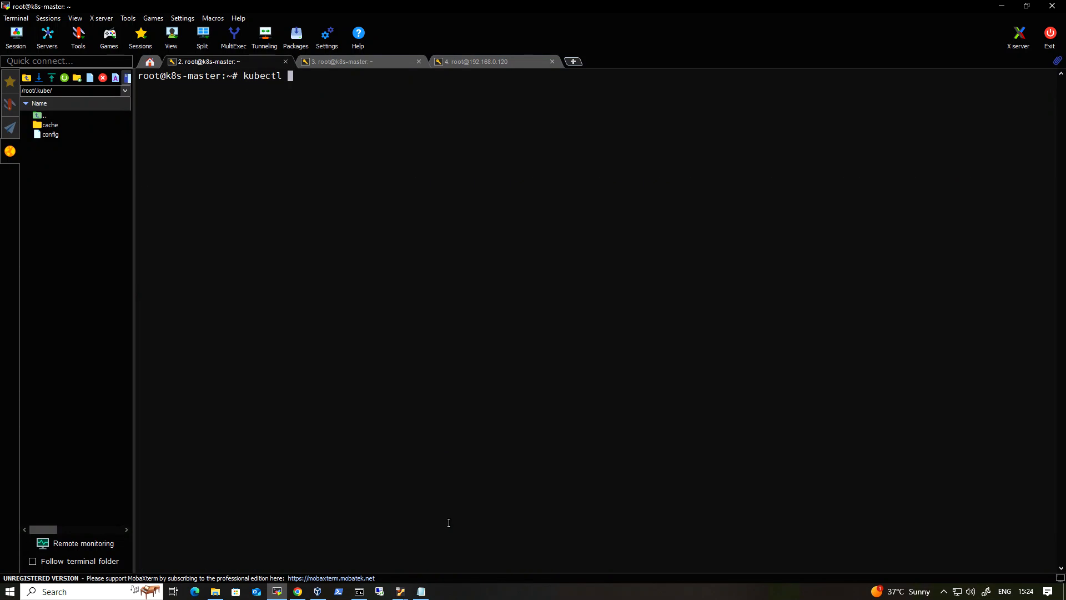
pyautogui.write('get nodes')
pyautogui.press('Return')
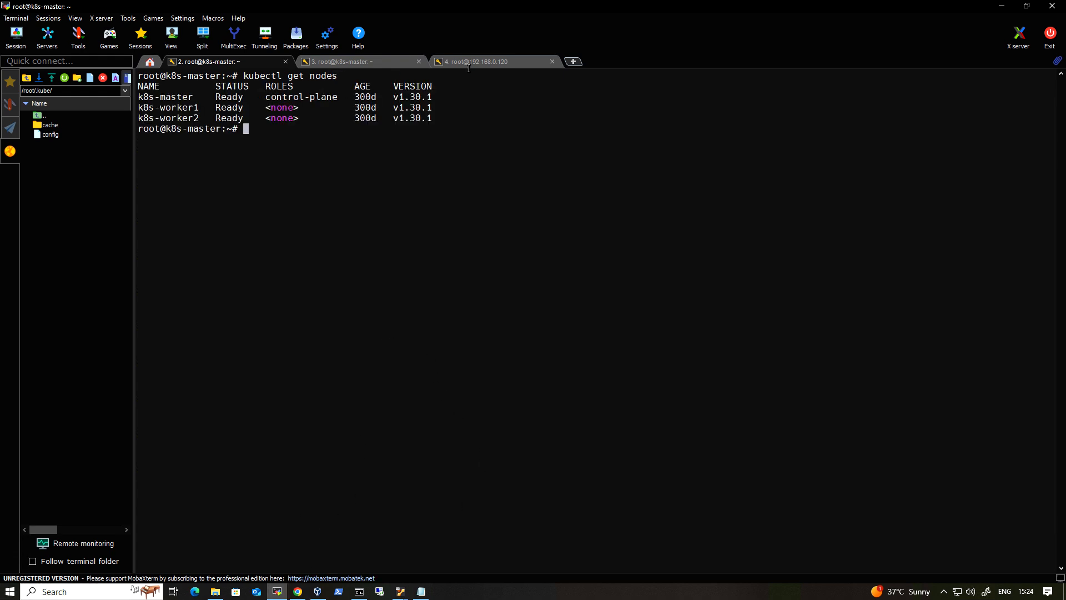
# - Revisit the 192.168.0.120 session, switch to Jenkins in Chrome and open the plugin manager
pyautogui.click(496, 60)
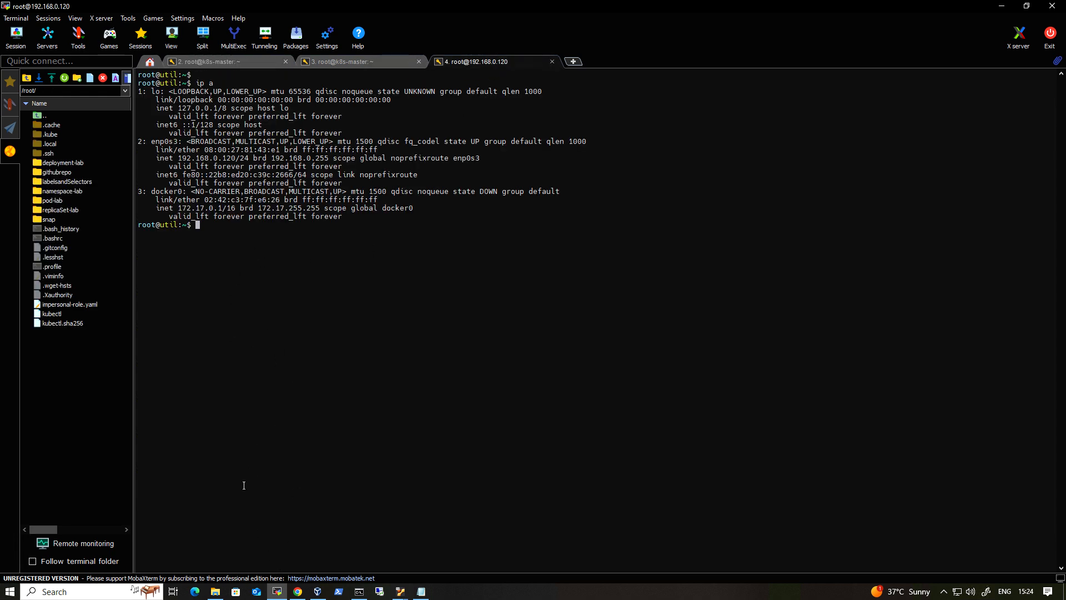
pyautogui.moveTo(297, 592)
pyautogui.click(336, 542)
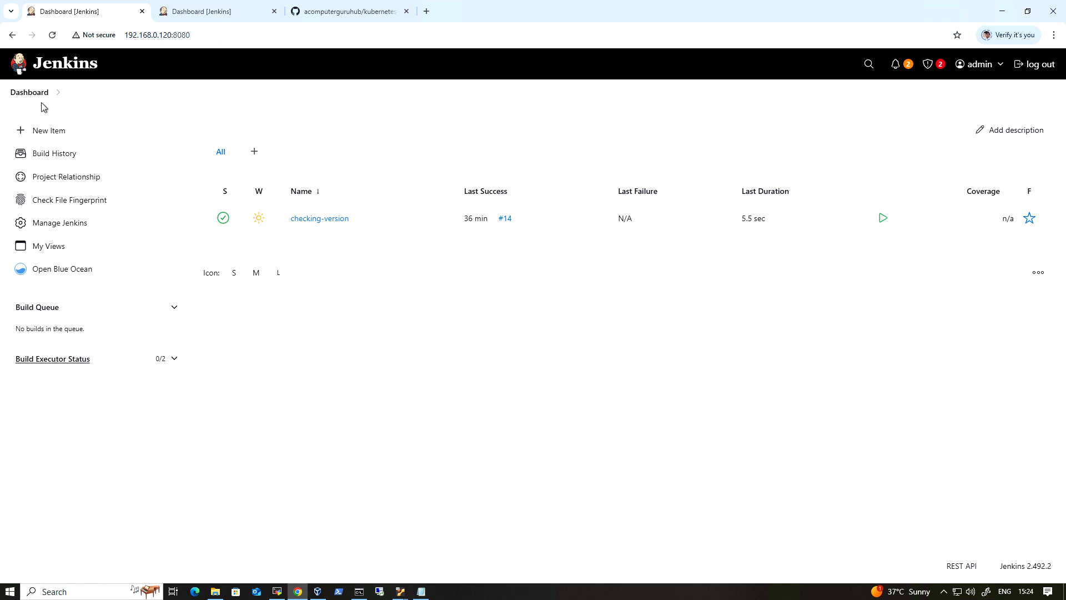
pyautogui.click(74, 228)
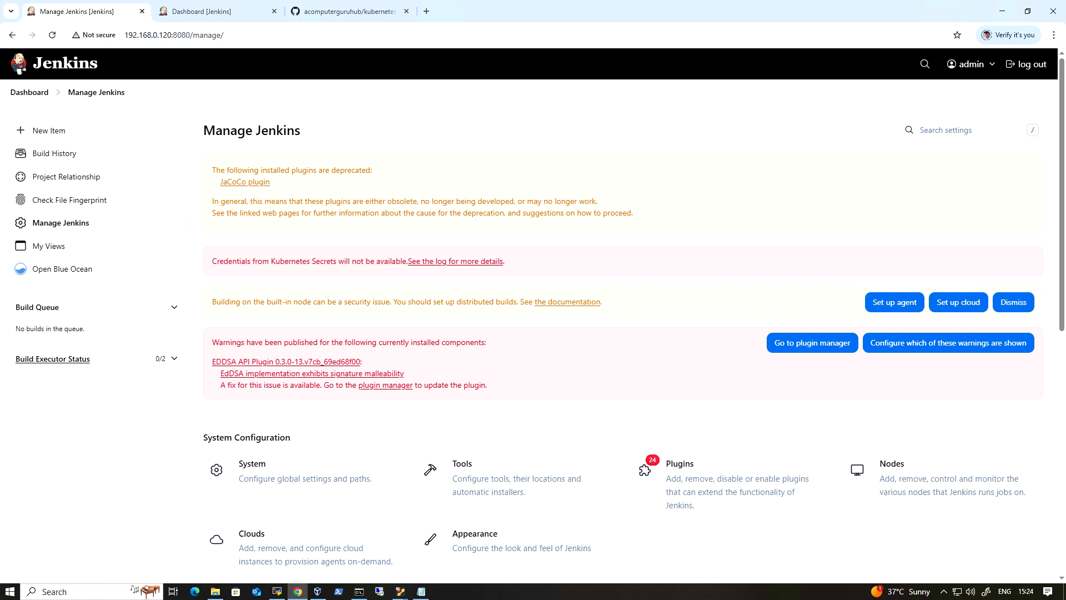
pyautogui.scroll(-3, 565, 322)
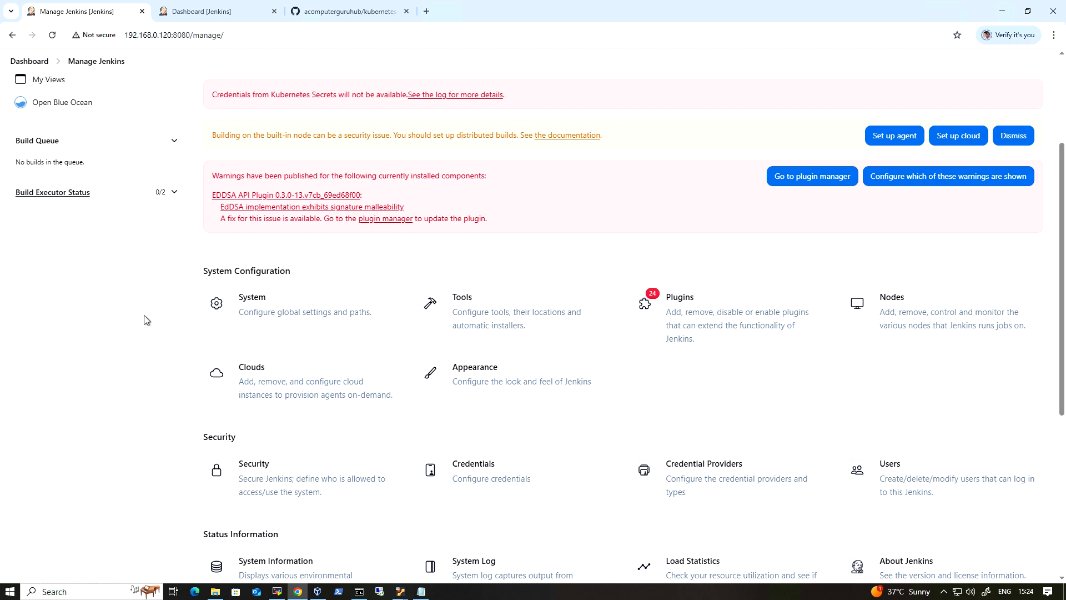
pyautogui.scroll(3, 153, 318)
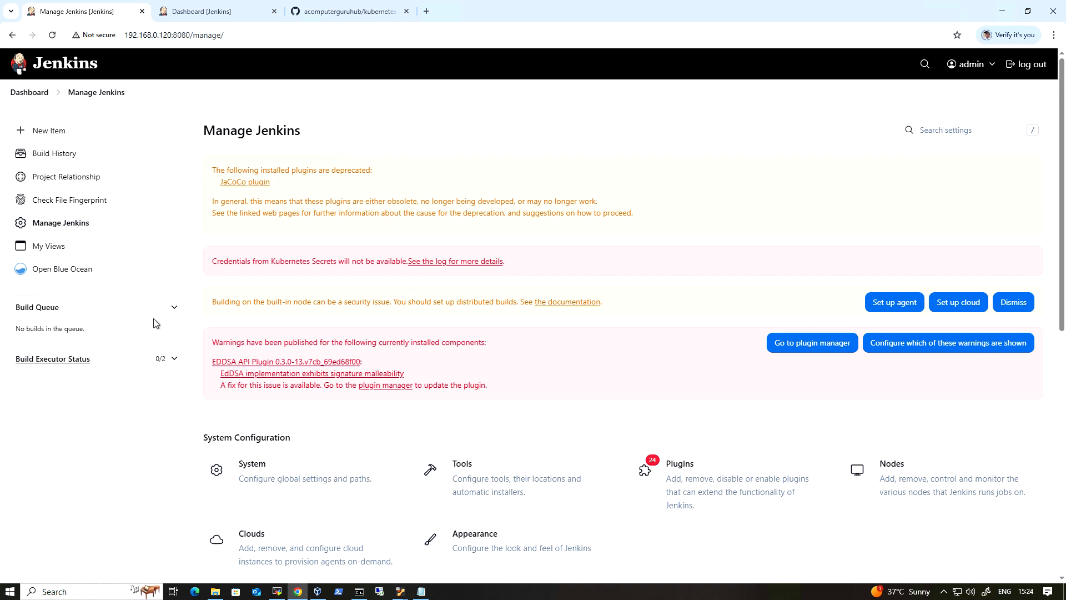
pyautogui.scroll(-4, 169, 426)
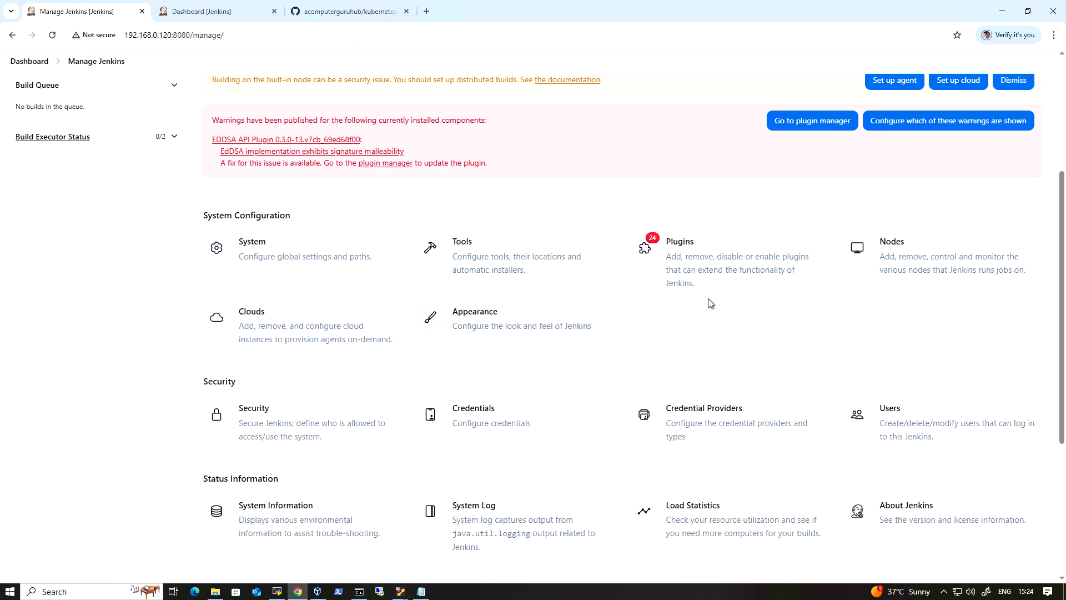
pyautogui.click(725, 272)
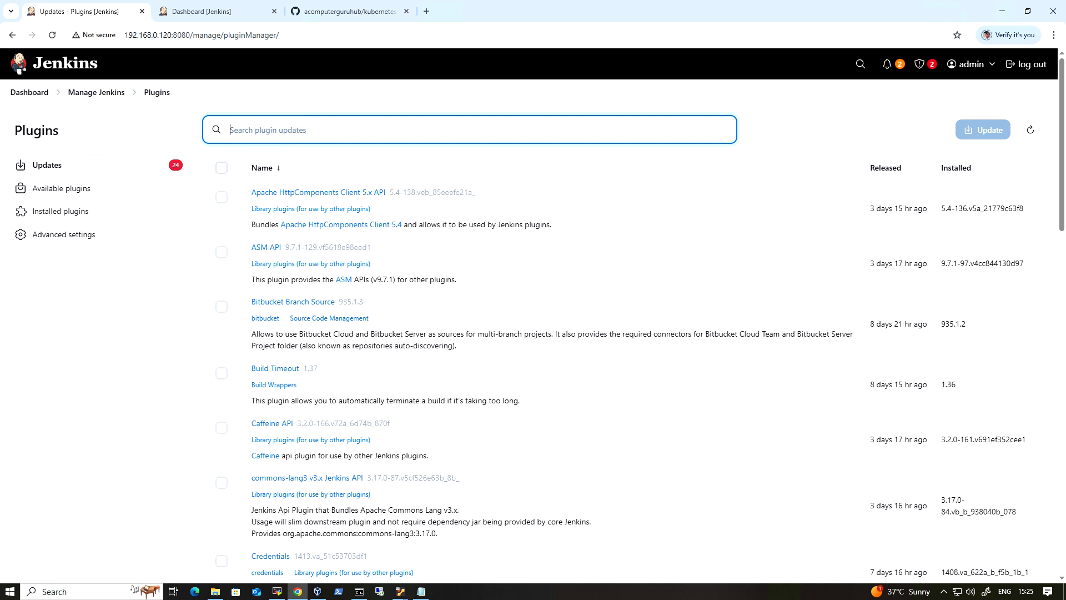
# - Search the installed plugins for "git" and for "blue ocean"
pyautogui.click(89, 216)
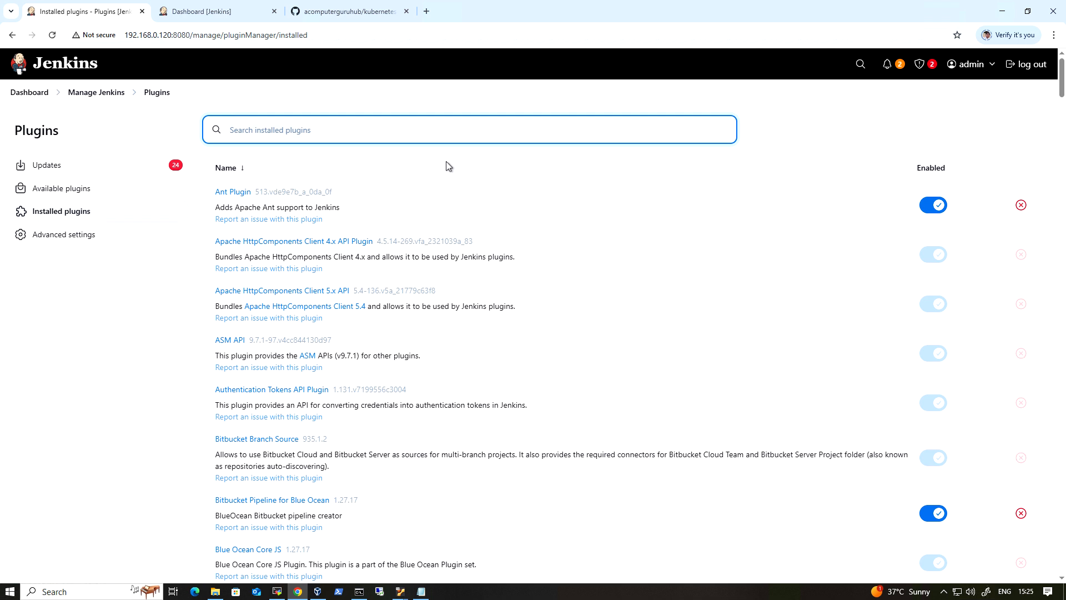
pyautogui.write('git')
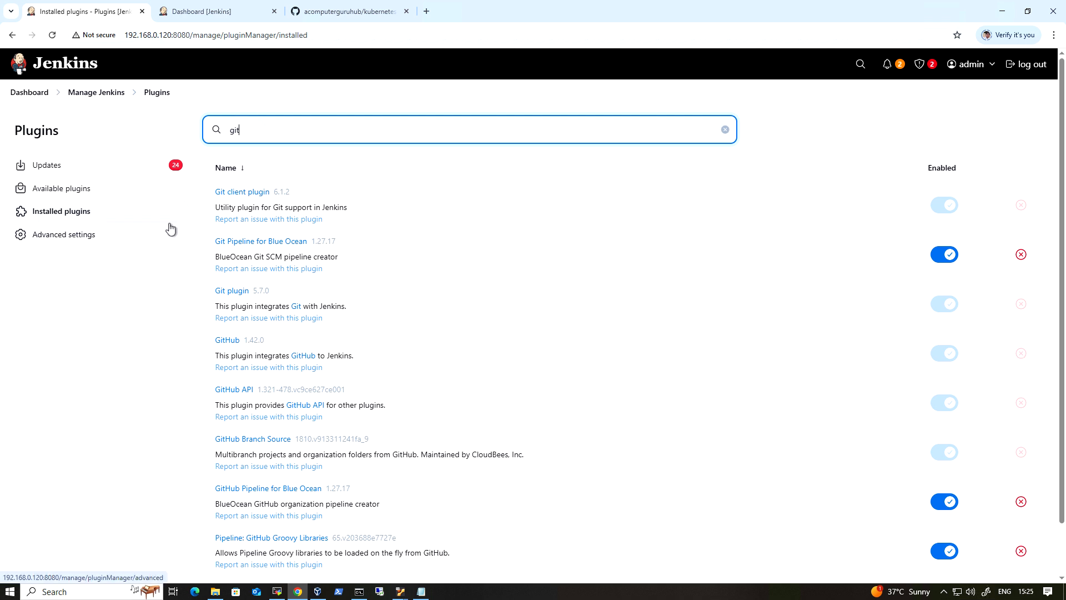
pyautogui.hotkey('ctrl', 'a')
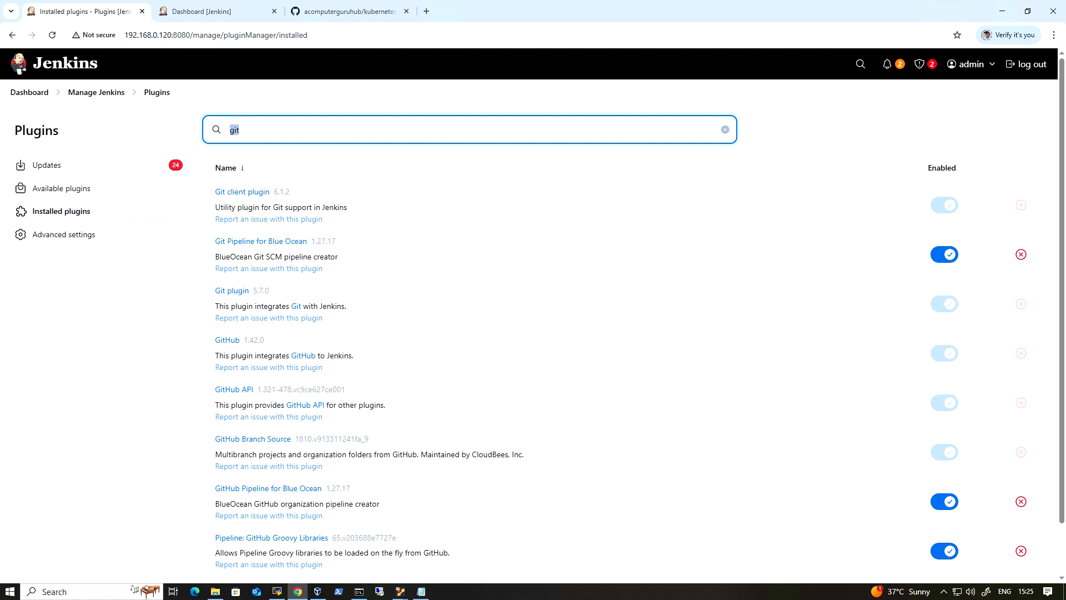
pyautogui.write('blue')
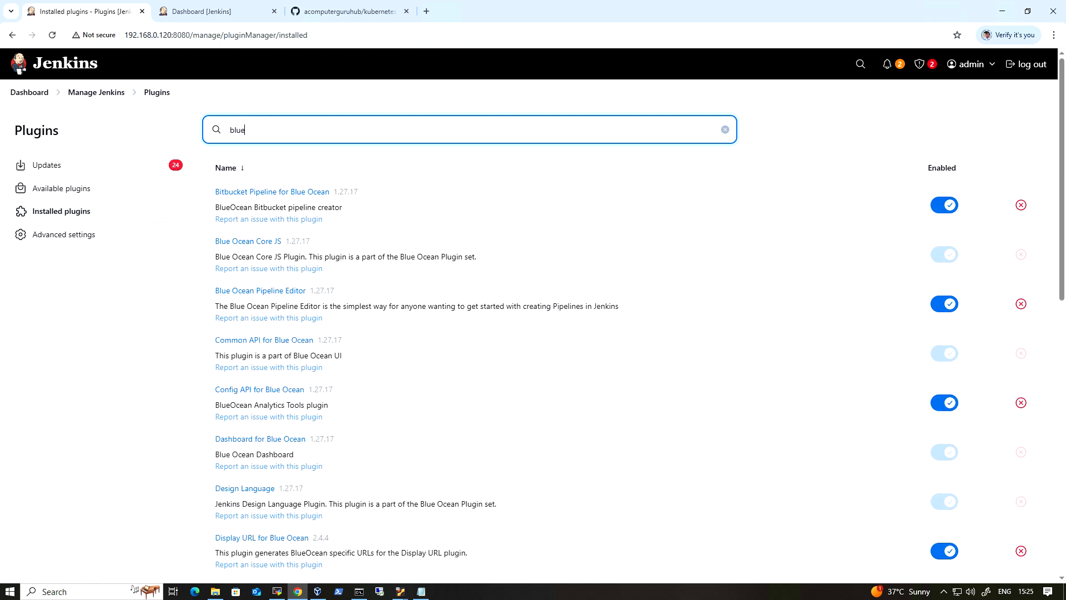
pyautogui.write(' ocean')
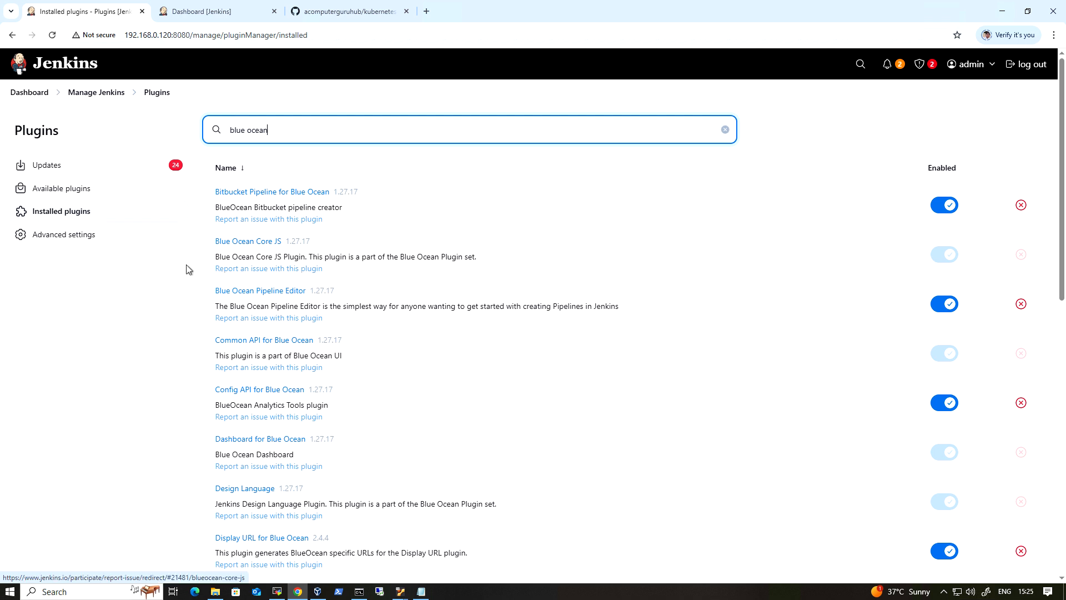
# - Leave the plugin manager and open the Nodes page under Manage Jenkins to review the build nodes
pyautogui.click(35, 97)
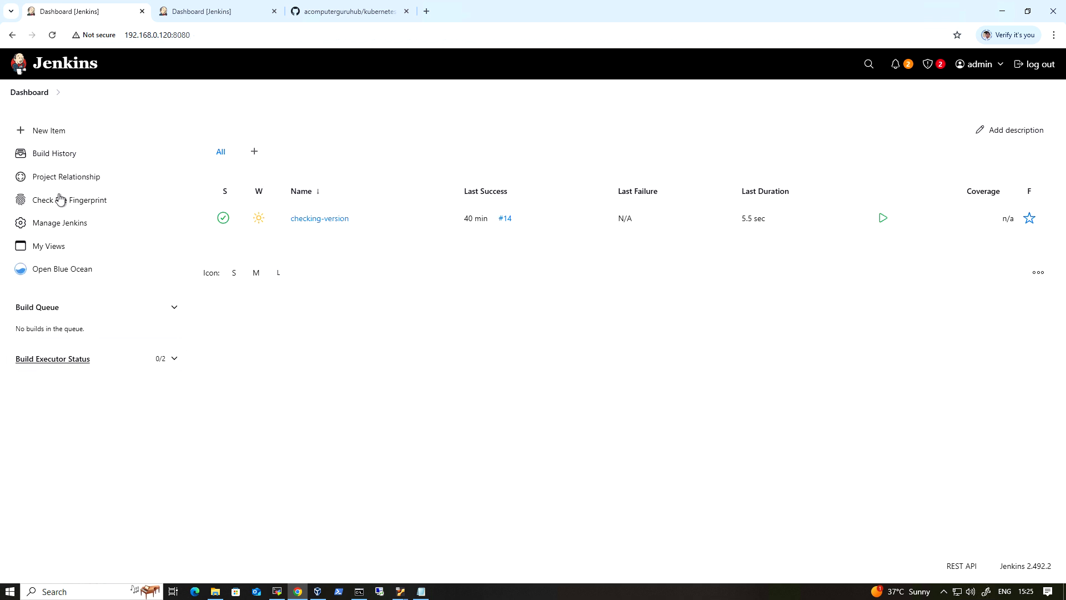
pyautogui.click(74, 231)
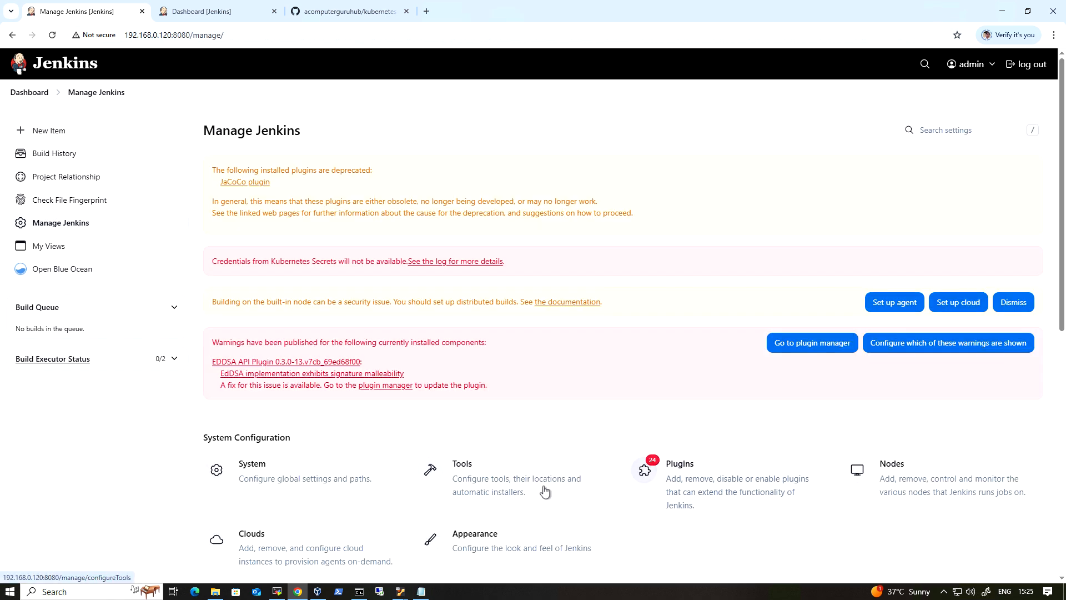
pyautogui.scroll(-3, 500, 489)
pyautogui.scroll(-1, 497, 490)
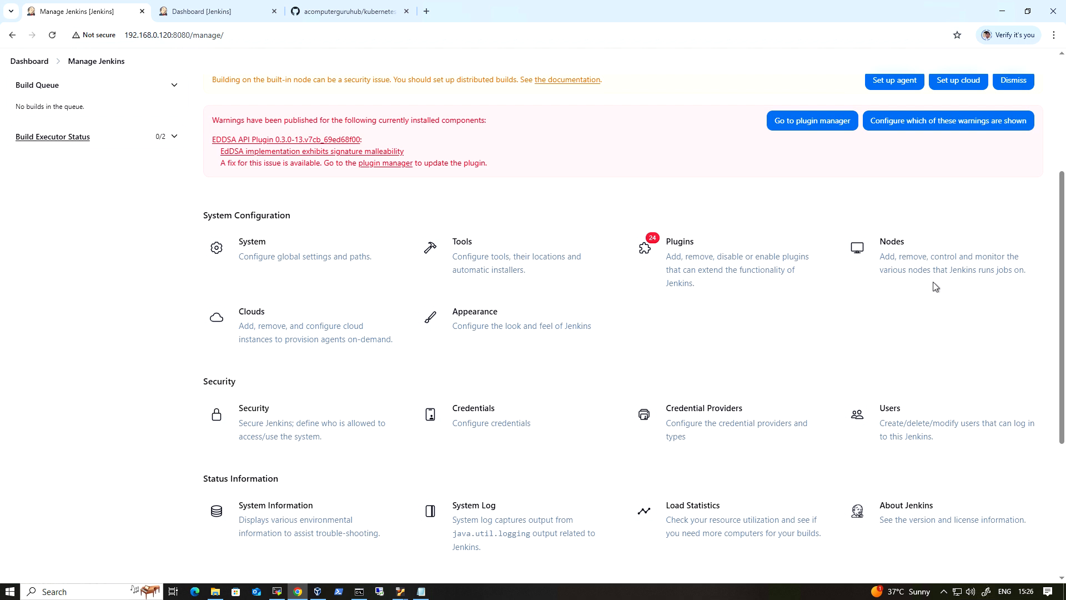
pyautogui.click(919, 261)
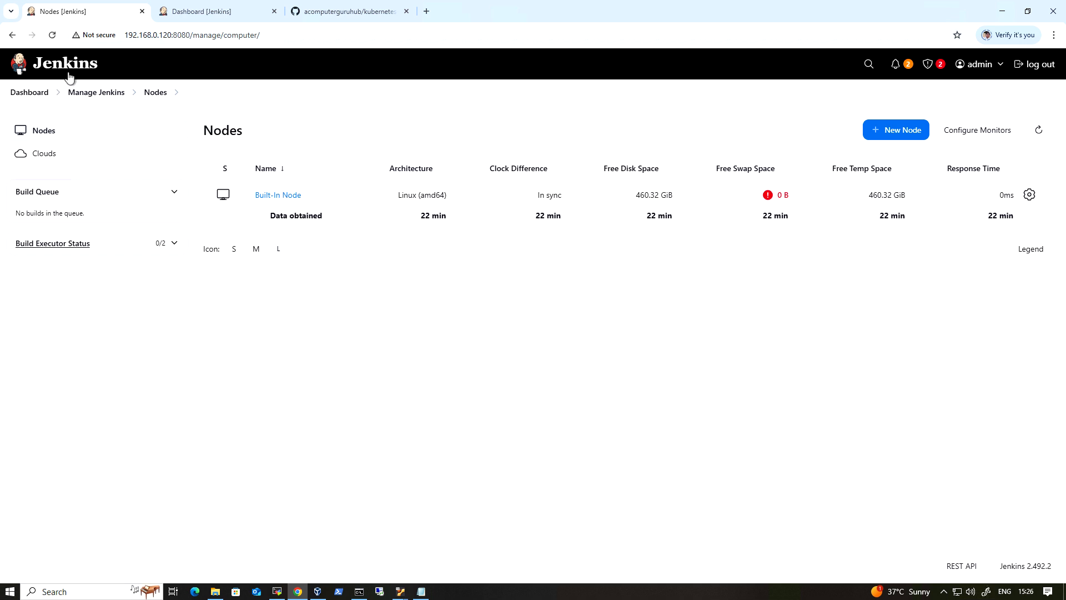
# - Open the Jenkins credentials and examine the global domain of the Kubernetes store
pyautogui.click(85, 95)
pyautogui.scroll(-6, 436, 496)
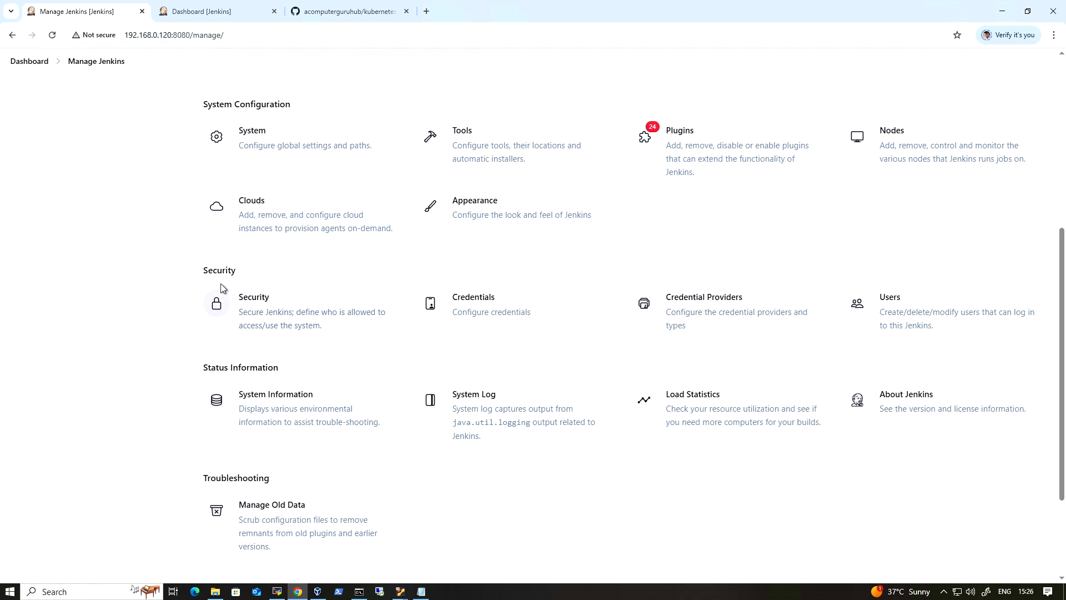
pyautogui.click(499, 311)
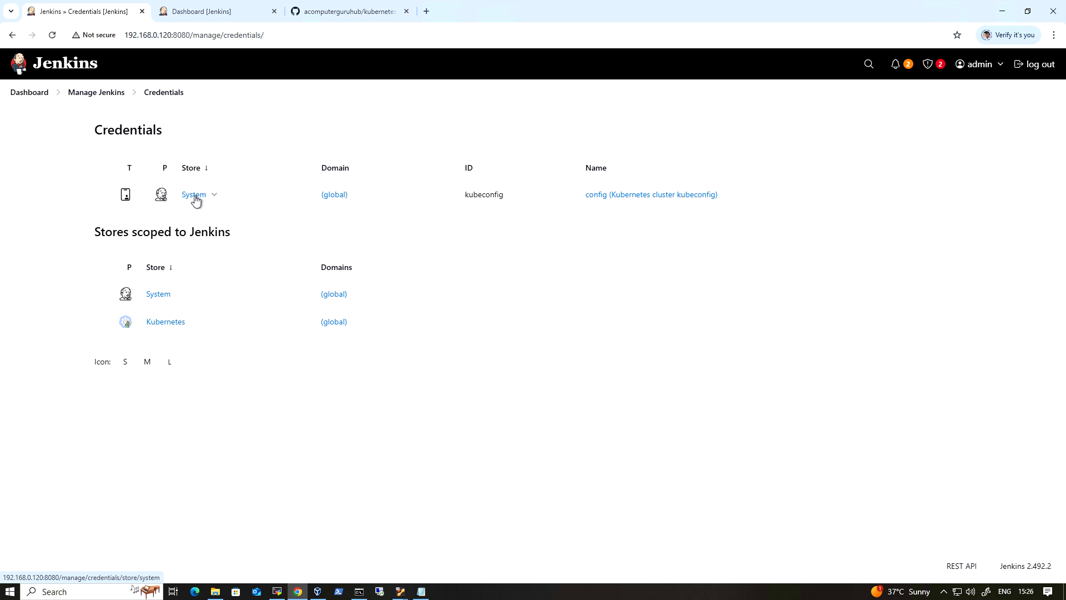
pyautogui.click(164, 325)
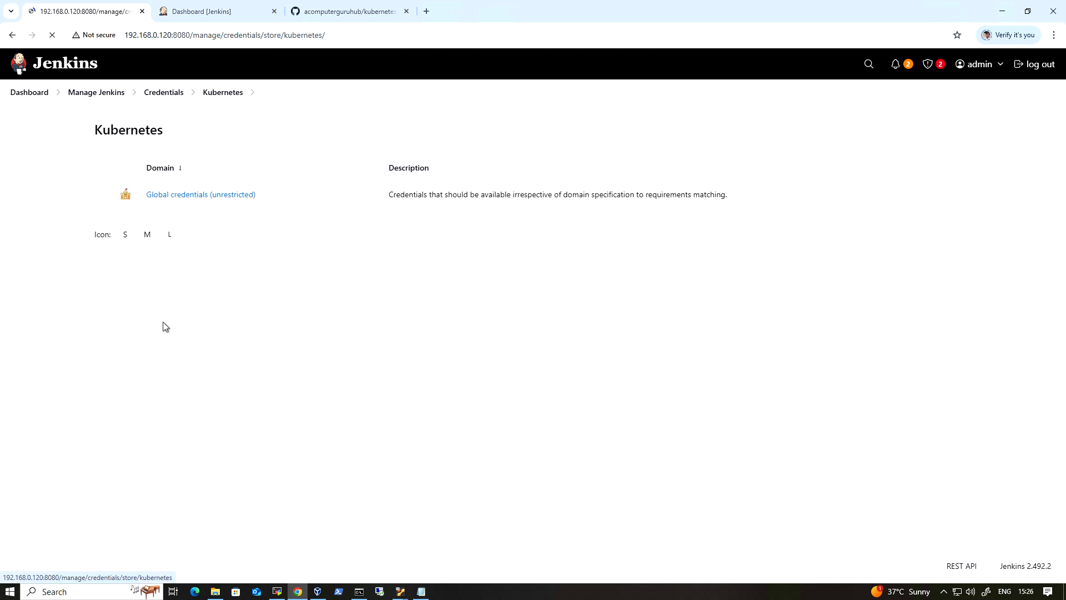
pyautogui.click(206, 196)
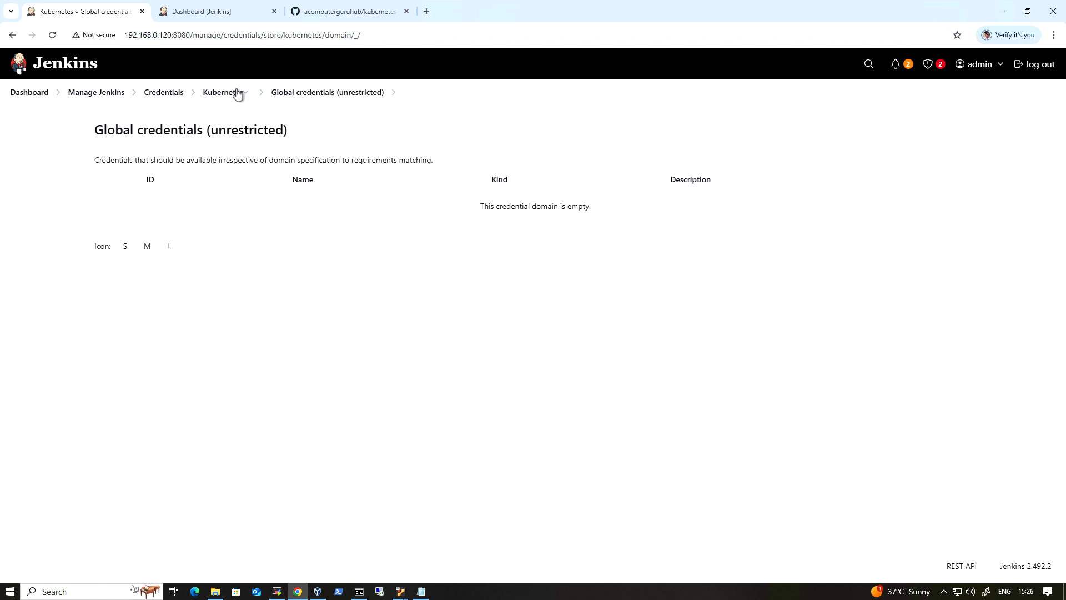
# - Inspect the kubeconfig credential's usage and kind in the System store's global credentials domain
pyautogui.click(157, 95)
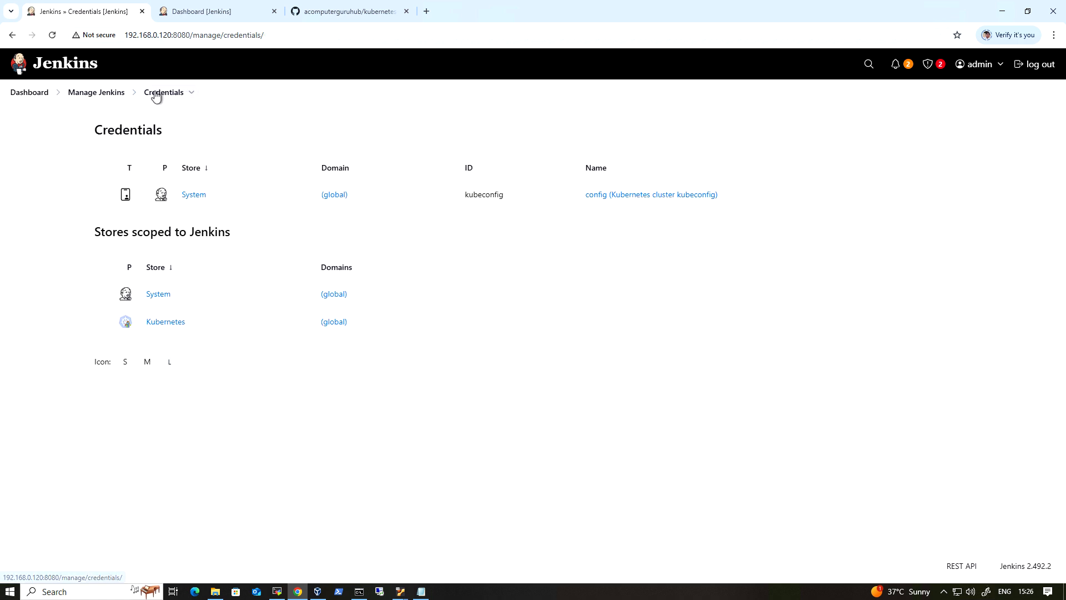
pyautogui.click(159, 295)
pyautogui.click(192, 197)
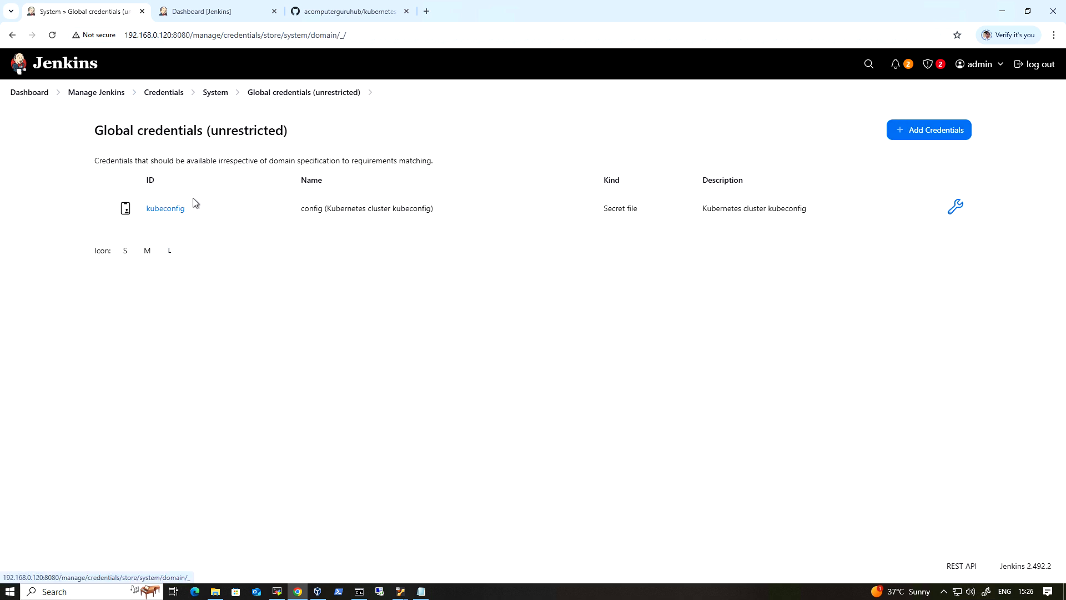
pyautogui.click(166, 209)
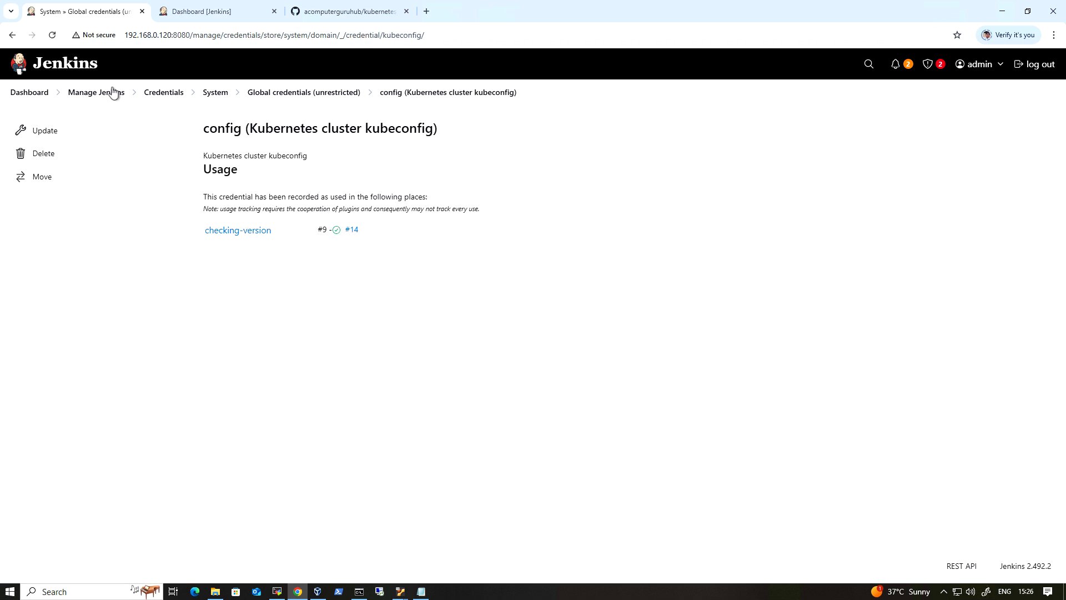
pyautogui.click(14, 36)
pyautogui.moveTo(603, 209); pyautogui.dragTo(633, 209)
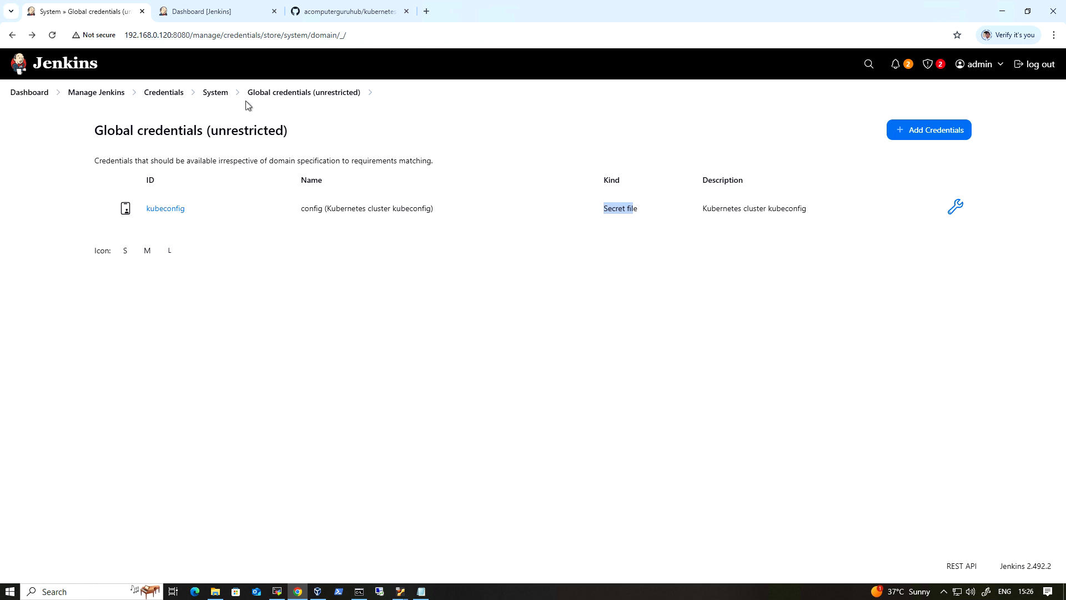
# - Return to Manage Jenkins and look through its configuration, security, status, troubleshooting and tools sections
pyautogui.click(97, 93)
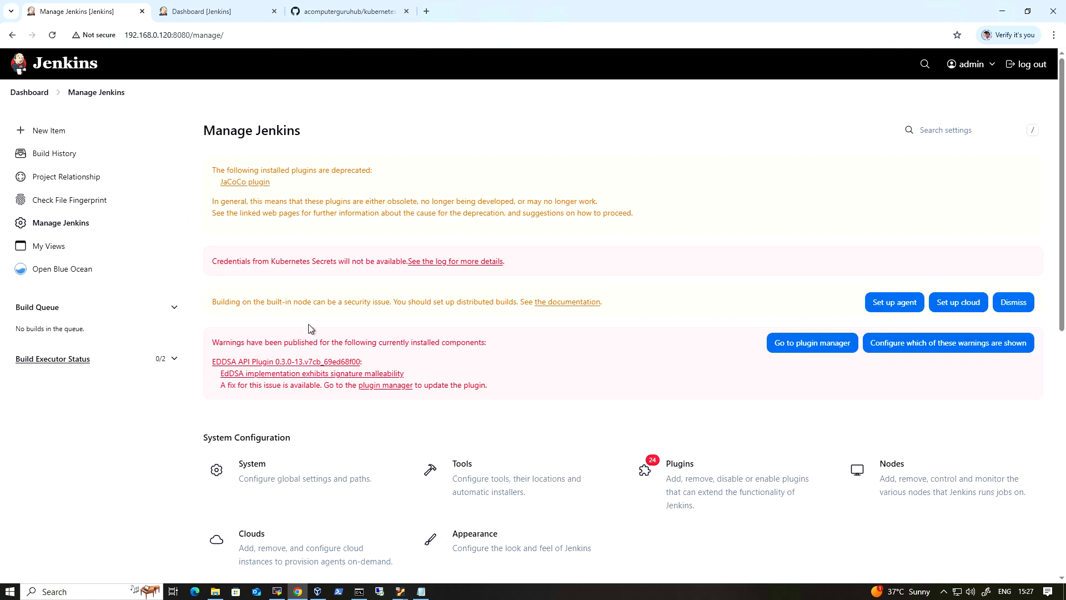
pyautogui.scroll(-5, 493, 419)
pyautogui.scroll(-5, 493, 419)
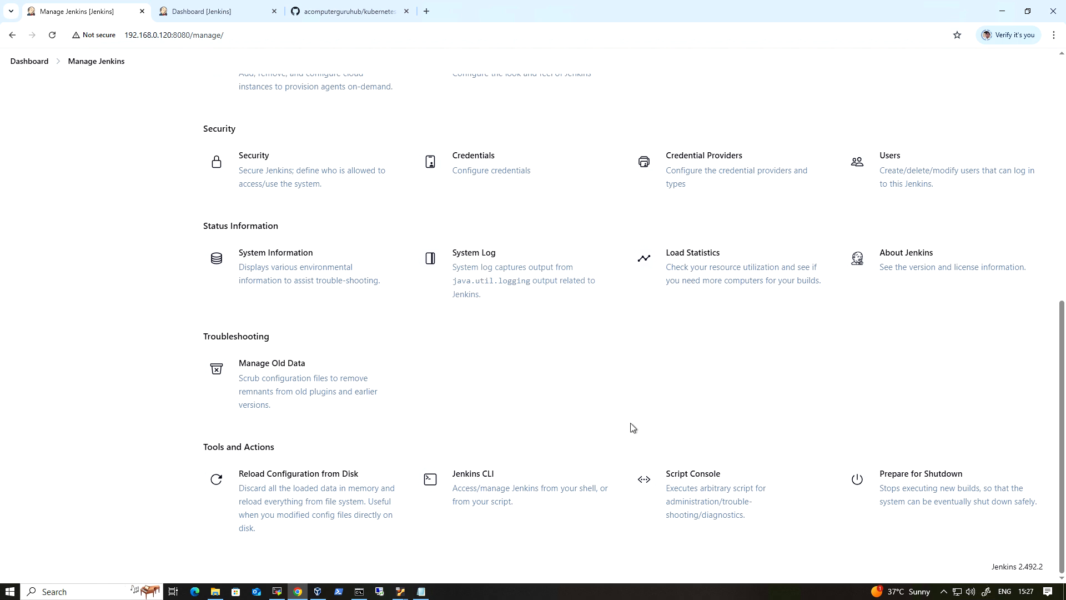
pyautogui.scroll(8, 633, 423)
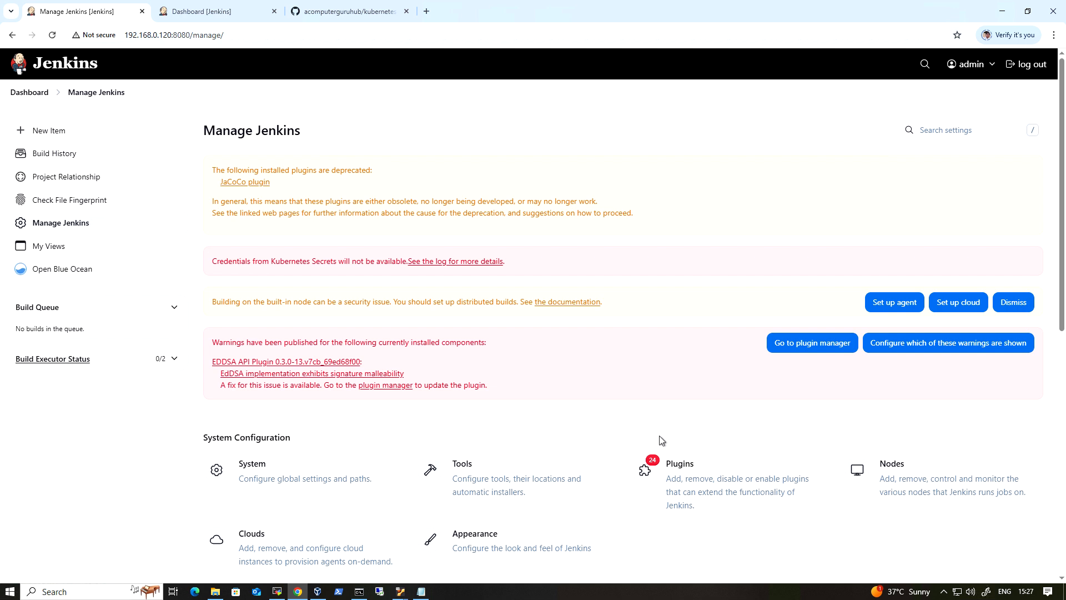
# - Create a new Pipeline job named sample-pipeline from the Jenkins dashboard
pyautogui.click(36, 94)
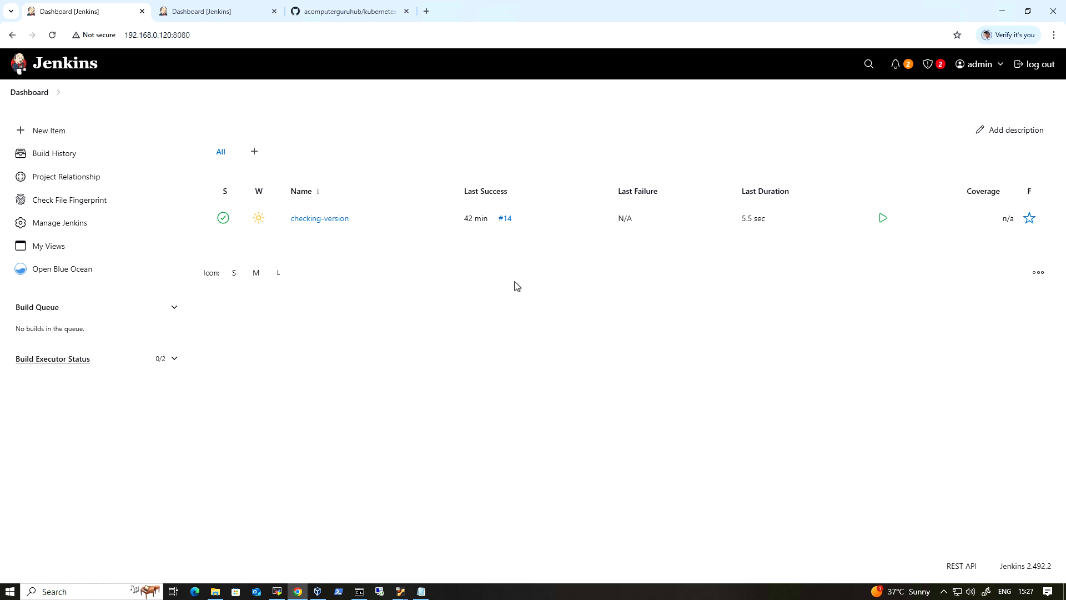
pyautogui.click(63, 134)
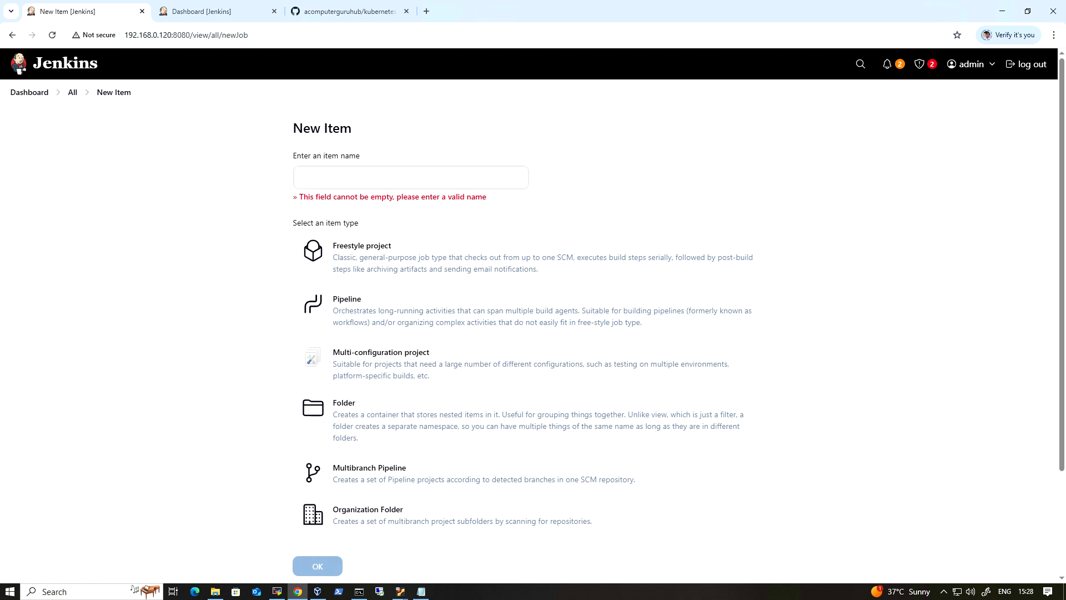
pyautogui.click(403, 178)
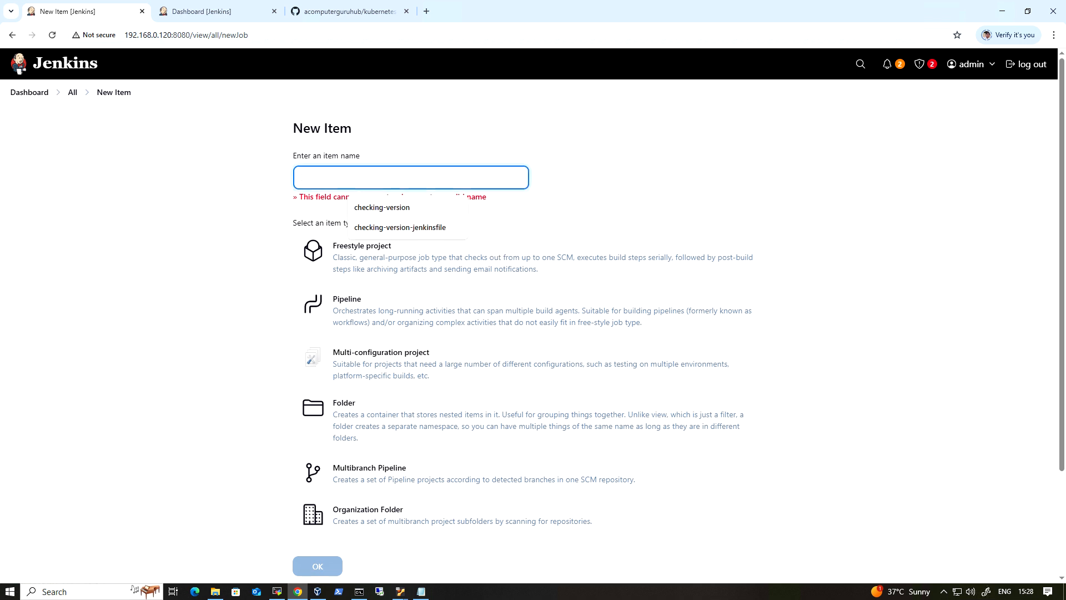
pyautogui.write('sampl')
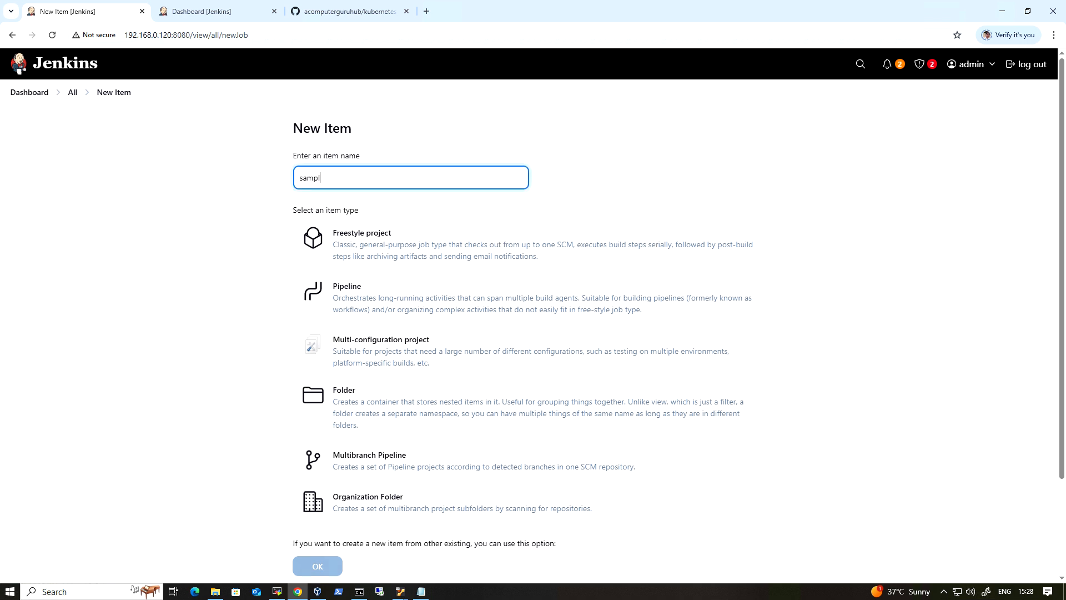
pyautogui.write('e-pipeline')
pyautogui.click(382, 307)
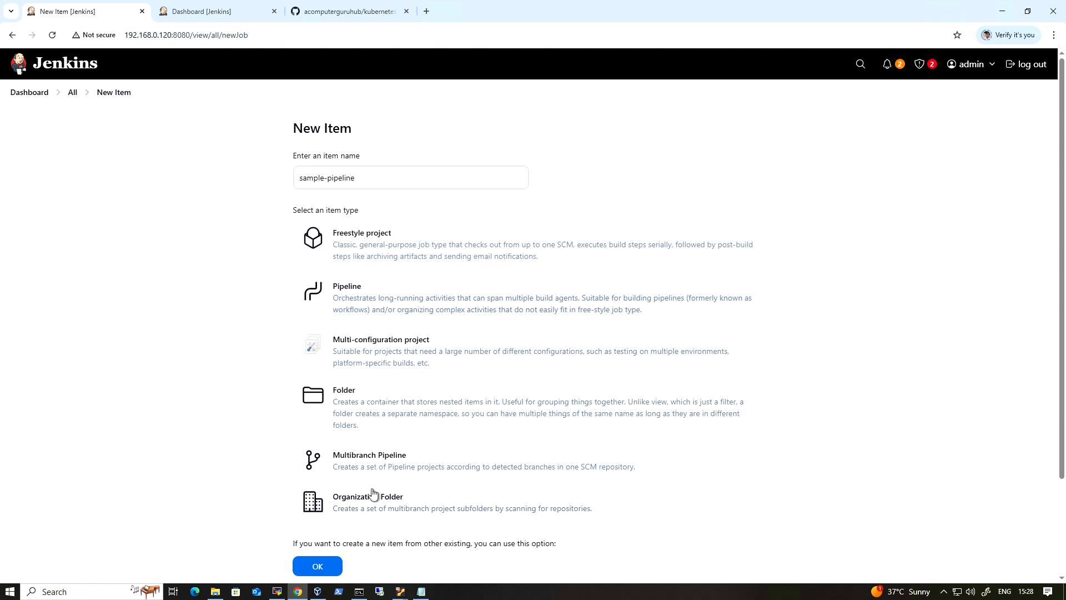
pyautogui.scroll(-2, 559, 461)
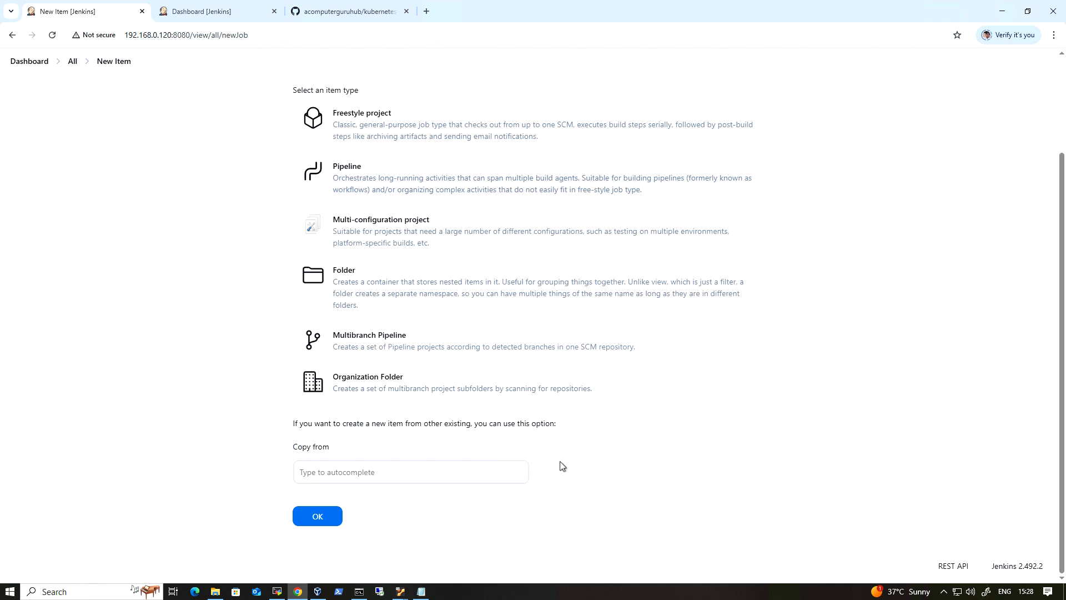
pyautogui.scroll(2, 524, 429)
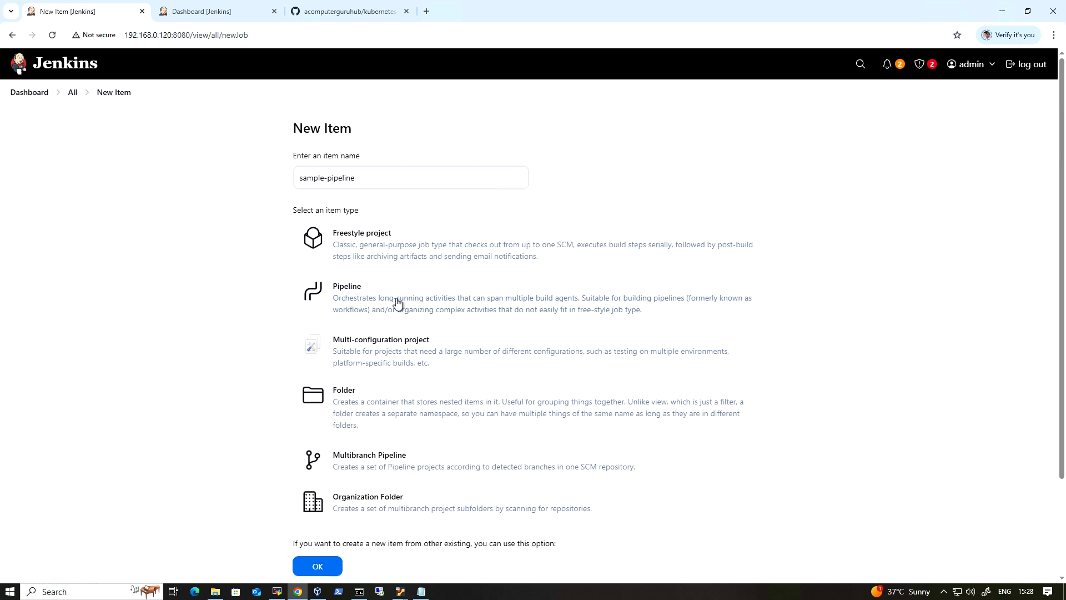
pyautogui.click(329, 568)
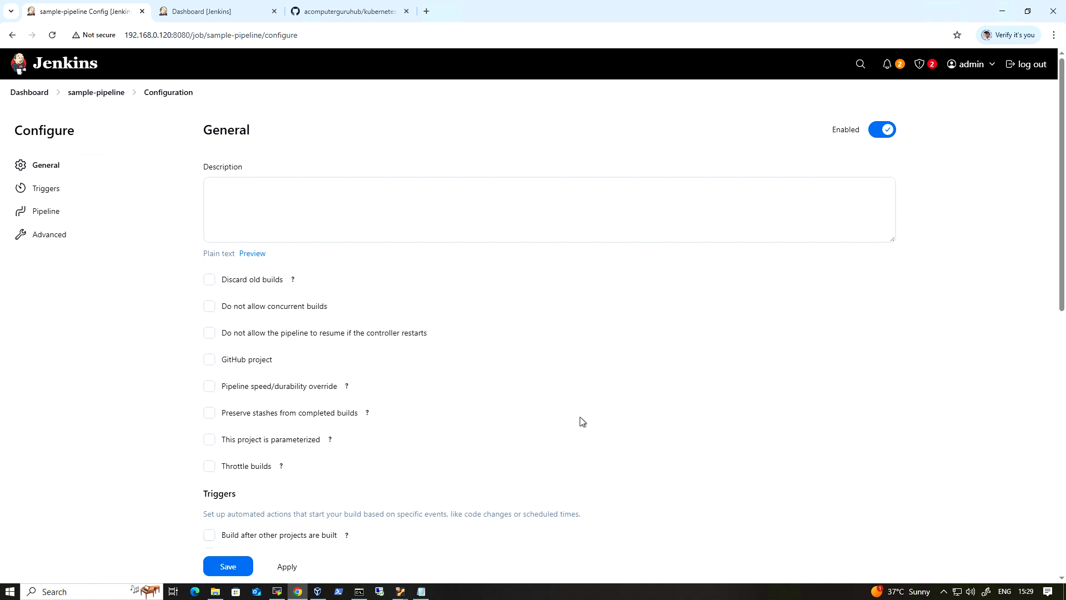
# - Switch to Notepad and copy the entire pipeline script with the Git, Maven, Docker and Kubernetes version stages
pyautogui.scroll(-3, 580, 420)
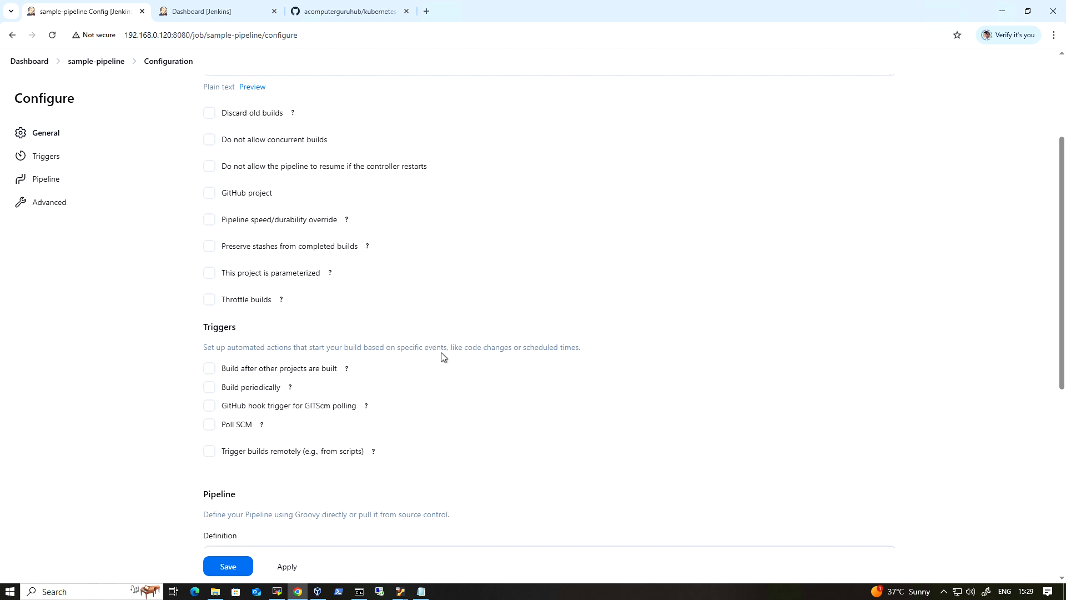
pyautogui.scroll(-4, 544, 362)
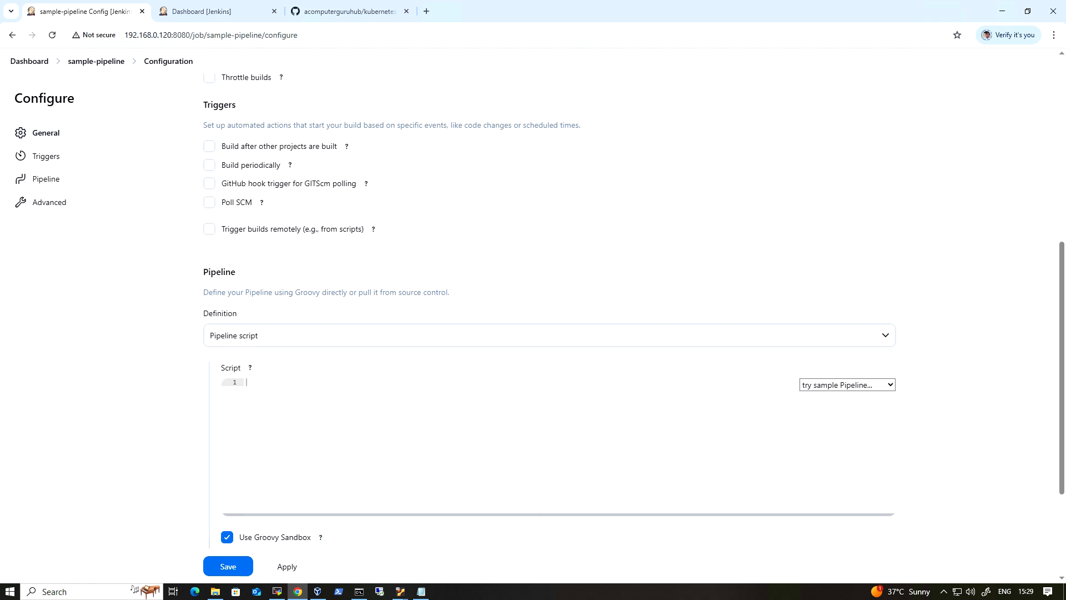
pyautogui.click(421, 591)
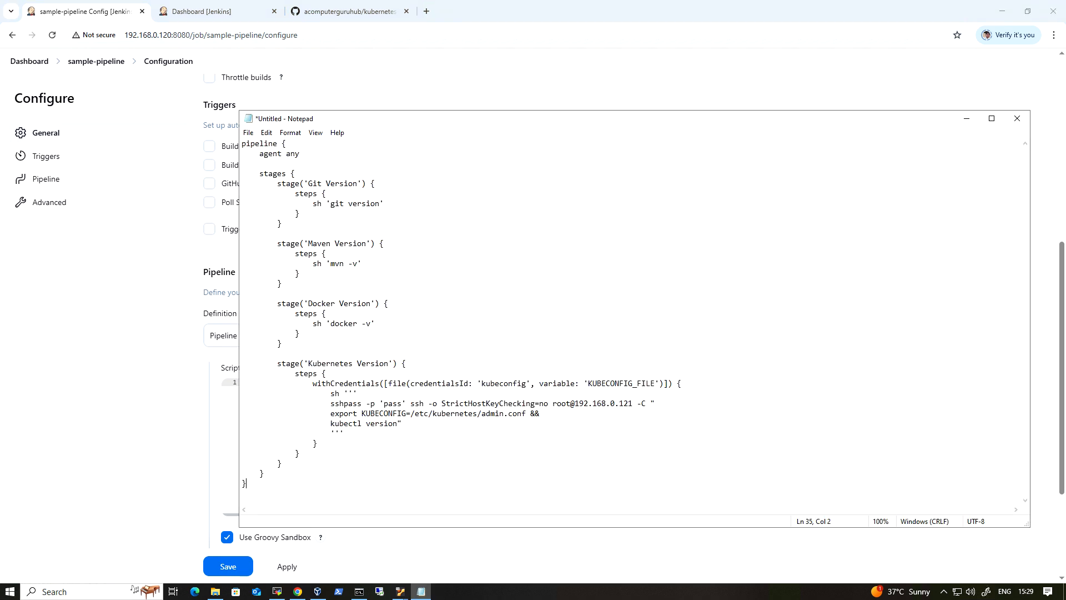
pyautogui.hotkey('shift', 'Up')
pyautogui.hotkey('shift', 'Up')
pyautogui.hotkey('shift', 'Up')
pyautogui.hotkey('shift', 'Up')
pyautogui.hotkey('shift', 'Up')
pyautogui.hotkey('shift', 'Up')
pyautogui.hotkey('shift', 'Up')
pyautogui.hotkey('shift', 'Up')
pyautogui.hotkey('shift', 'Up')
pyautogui.hotkey('shift', 'Up')
pyautogui.hotkey('shift', 'Up')
pyautogui.hotkey('shift', 'Up')
pyautogui.hotkey('shift', 'Up')
pyautogui.hotkey('shift', 'Up')
pyautogui.hotkey('shift', 'Up')
pyautogui.hotkey('shift', 'Up')
pyautogui.hotkey('shift', 'Up')
pyautogui.hotkey('shift', 'Up')
pyautogui.hotkey('shift', 'Up')
pyautogui.hotkey('shift', 'Up')
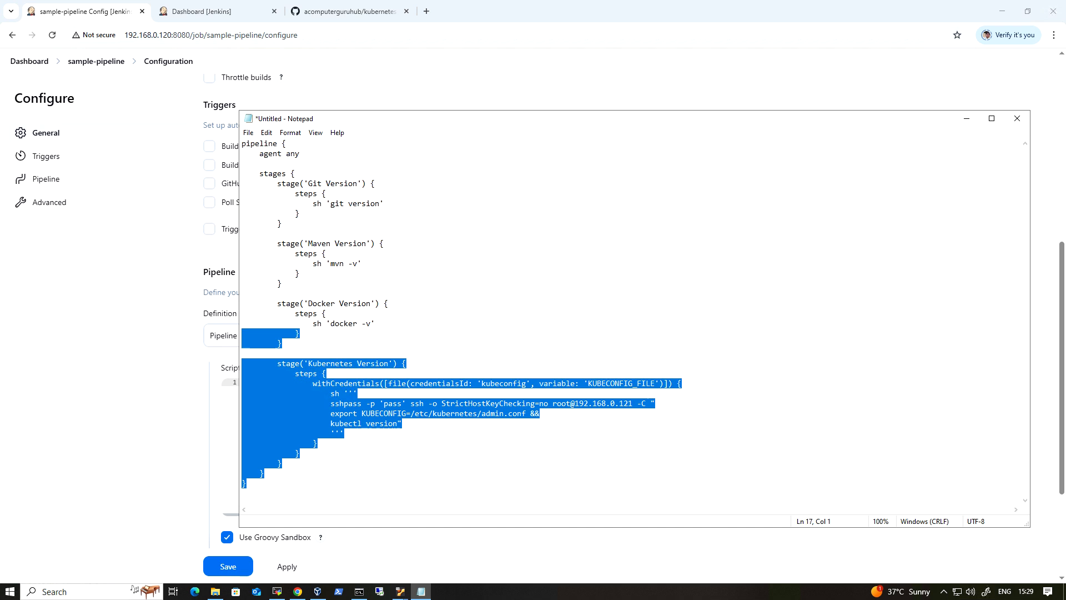
pyautogui.rightClick(269, 200)
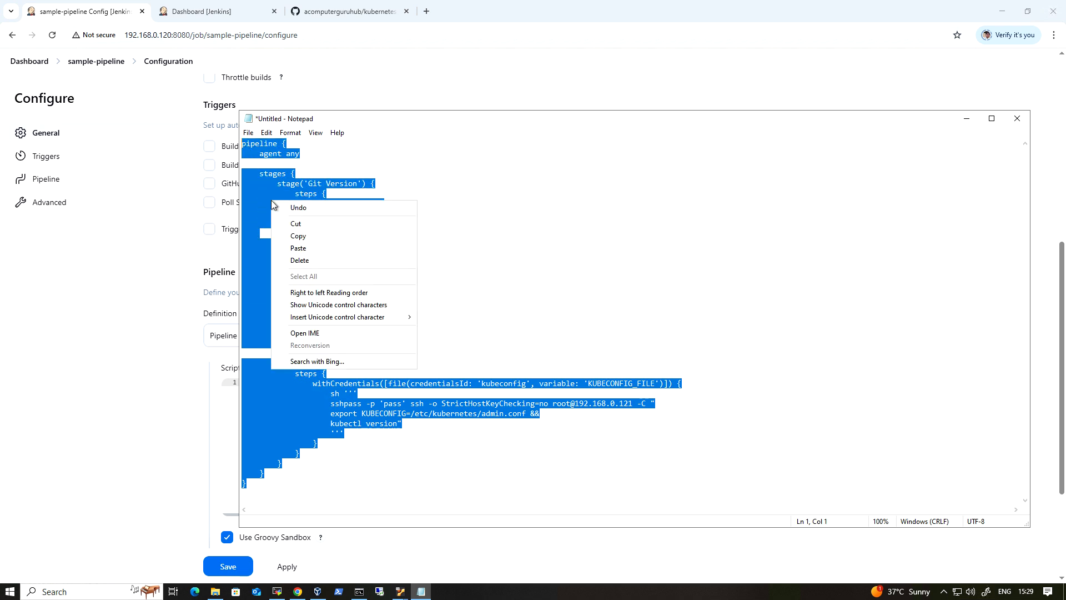
pyautogui.click(315, 235)
# - Paste the copied script into the job's pipeline script, keep the definition as Pipeline script, and make the script editor taller
pyautogui.click(225, 425)
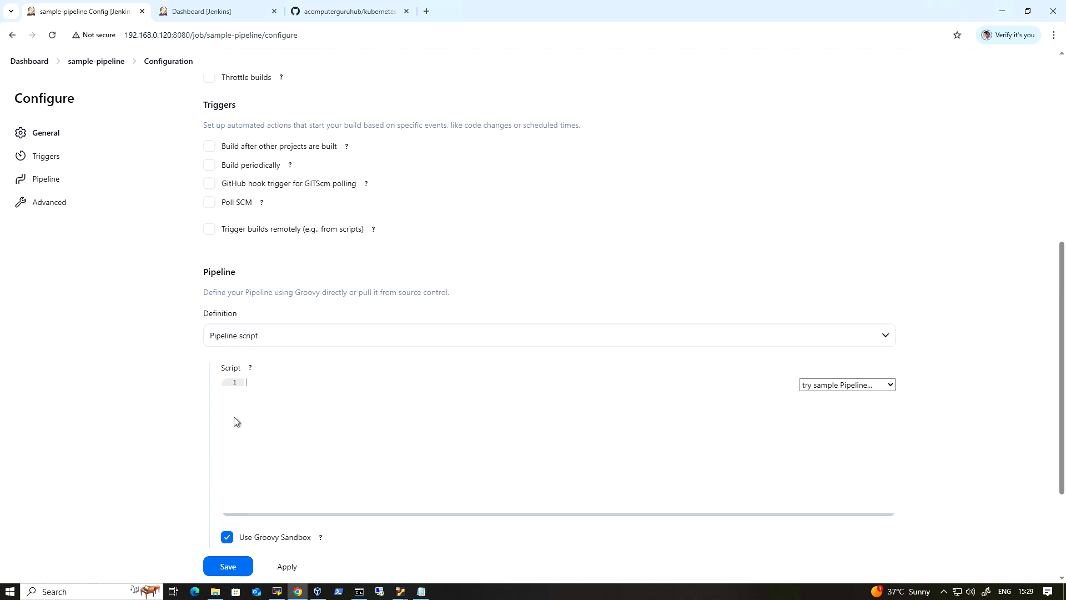
pyautogui.hotkey('ctrl', 'v')
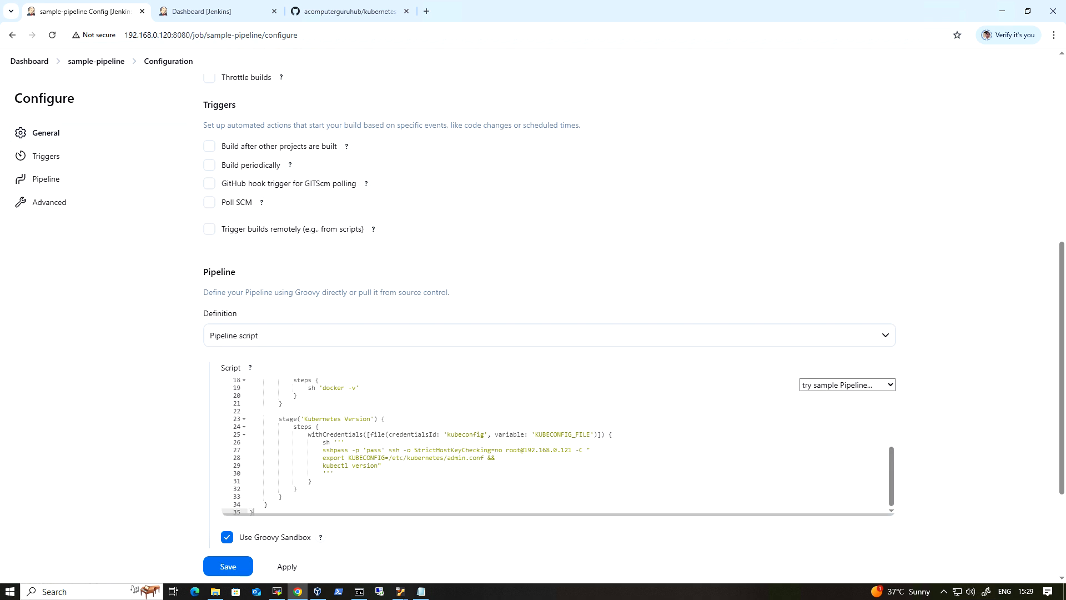
pyautogui.click(314, 335)
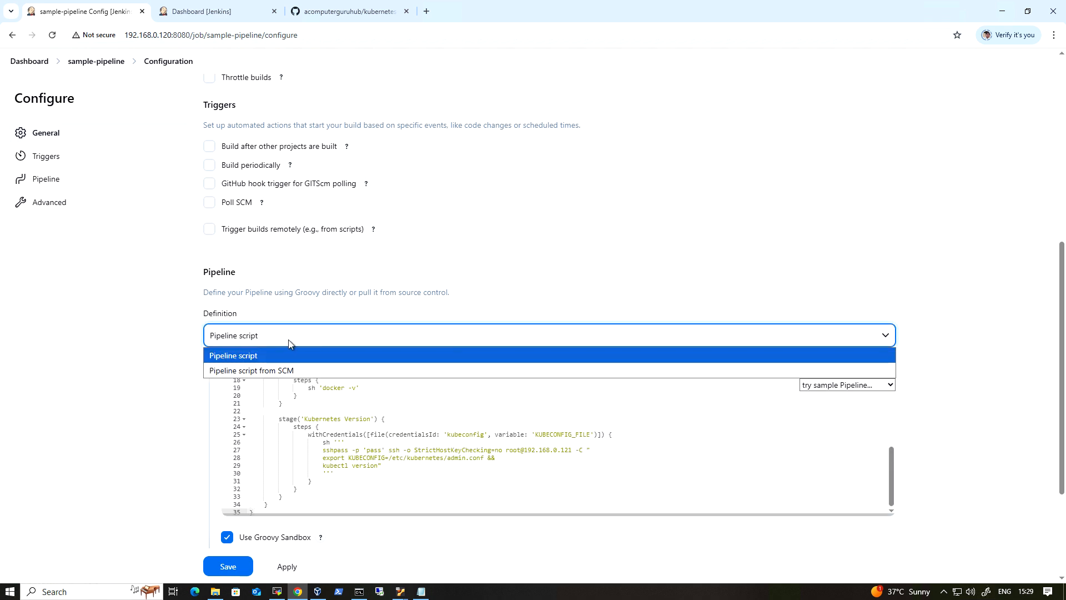
pyautogui.click(274, 355)
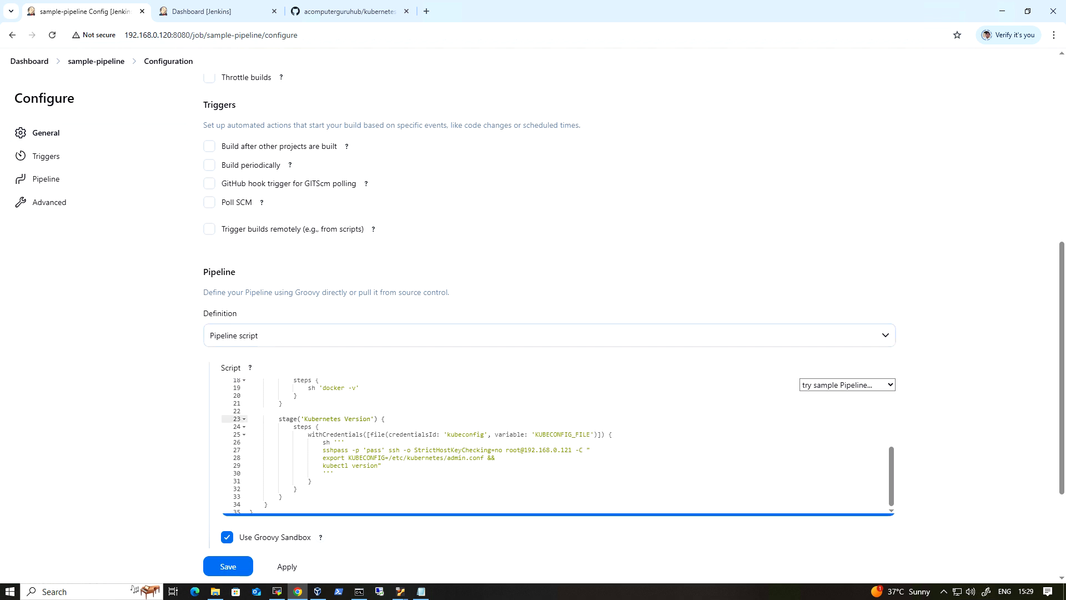
pyautogui.moveTo(544, 515); pyautogui.dragTo(546, 546)
# - Examine the script's Git Version, Maven Version, Docker Version and Kubernetes Version stages one after another
pyautogui.scroll(3, 154, 427)
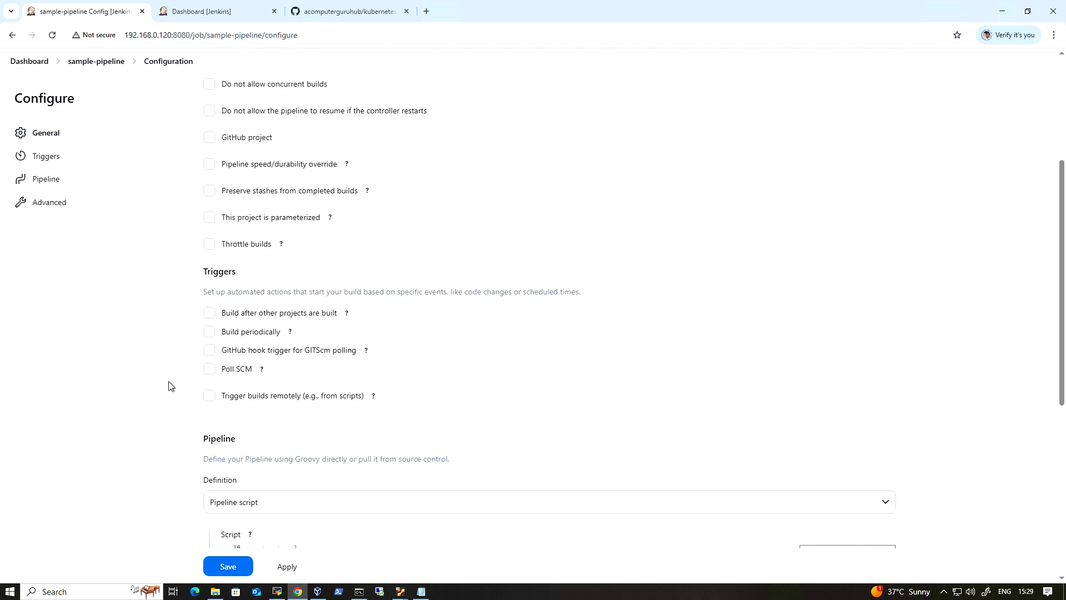
pyautogui.scroll(-5, 167, 383)
pyautogui.scroll(2, 555, 350)
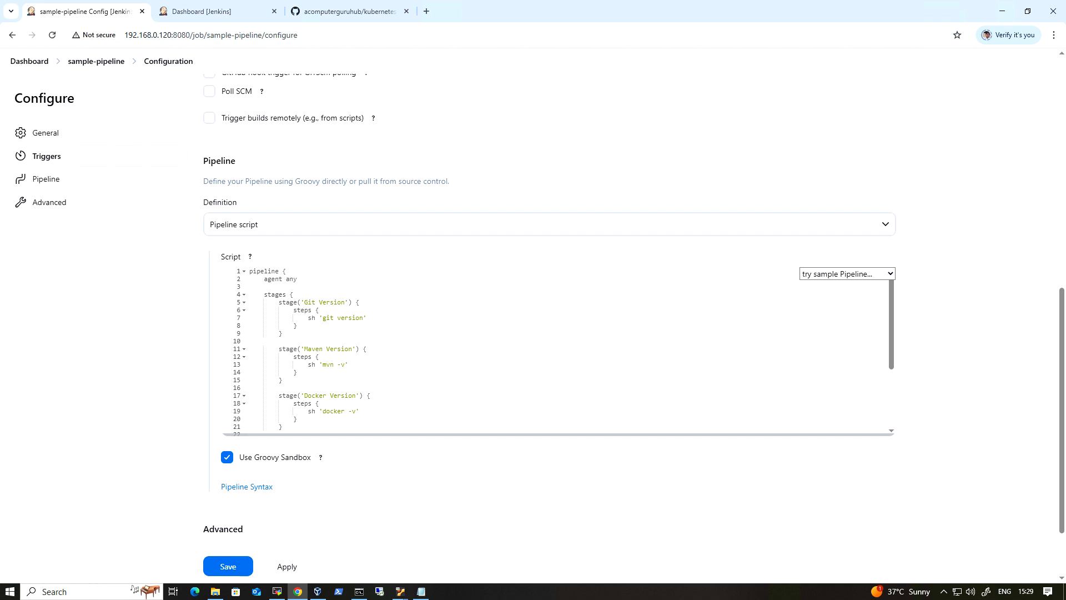
pyautogui.moveTo(368, 317); pyautogui.dragTo(292, 305)
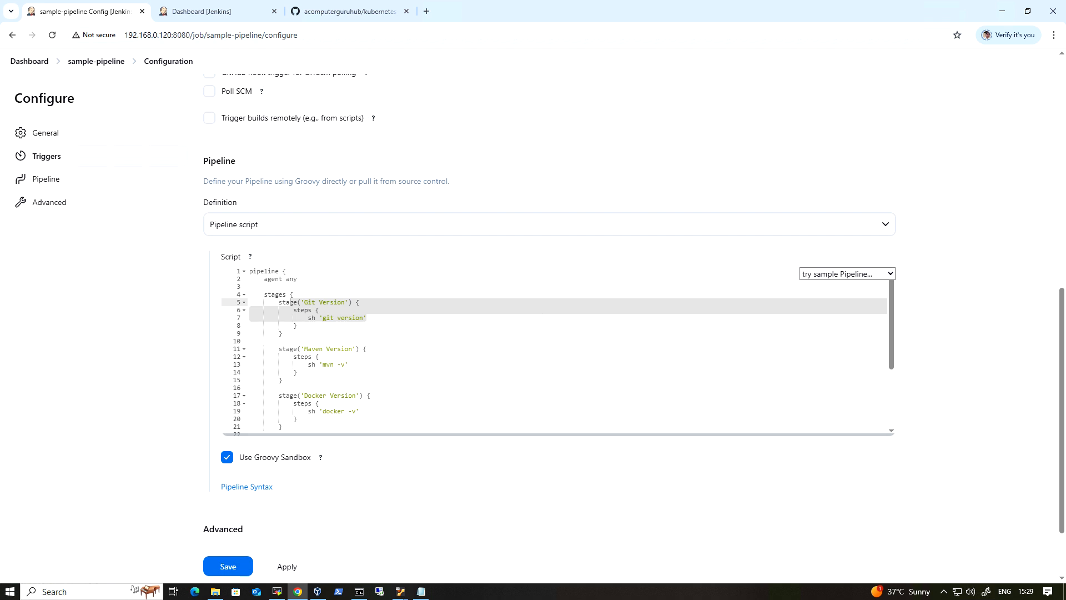
pyautogui.moveTo(348, 364); pyautogui.dragTo(268, 349)
pyautogui.scroll(-2, 272, 365)
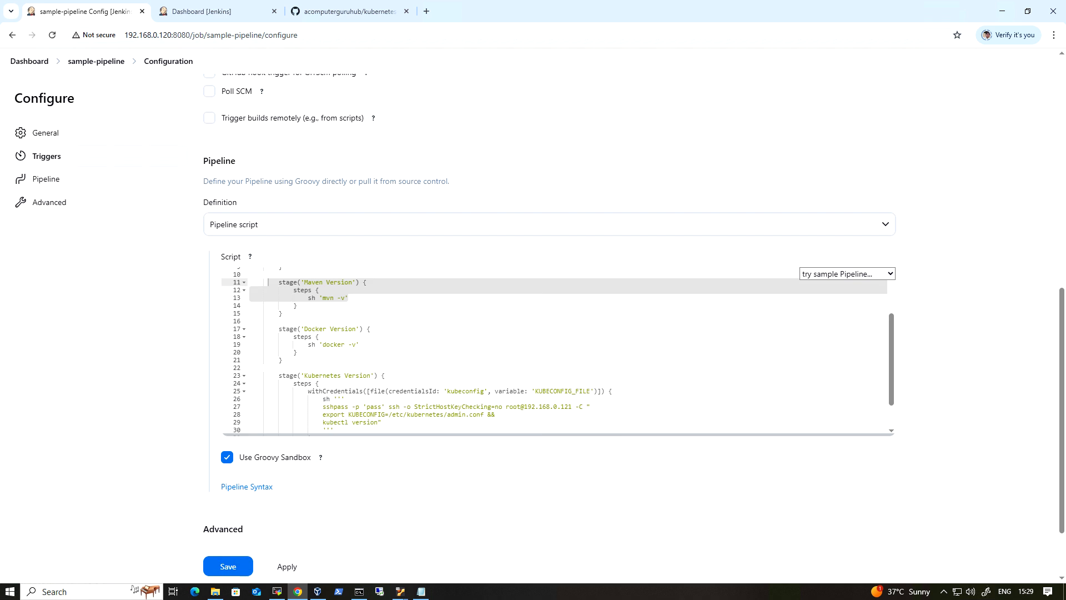
pyautogui.moveTo(360, 344); pyautogui.dragTo(278, 329)
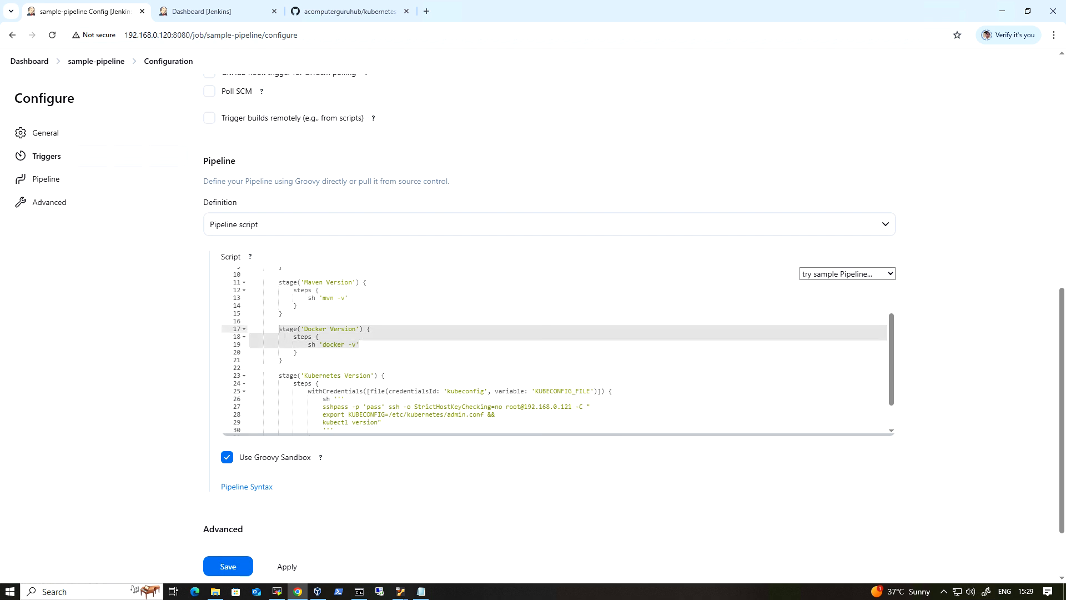
pyautogui.scroll(-1, 555, 351)
pyautogui.moveTo(382, 388); pyautogui.dragTo(250, 342)
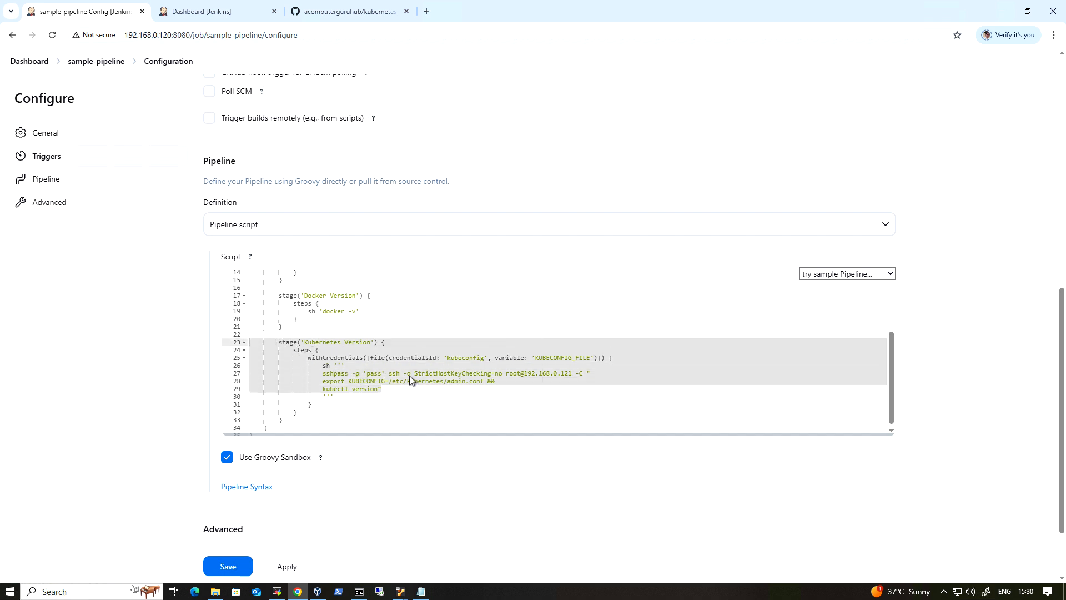
# - Examine the script's agent setting and each stage's shell command, including the SSH target host and the kubectl command
pyautogui.scroll(5, 413, 381)
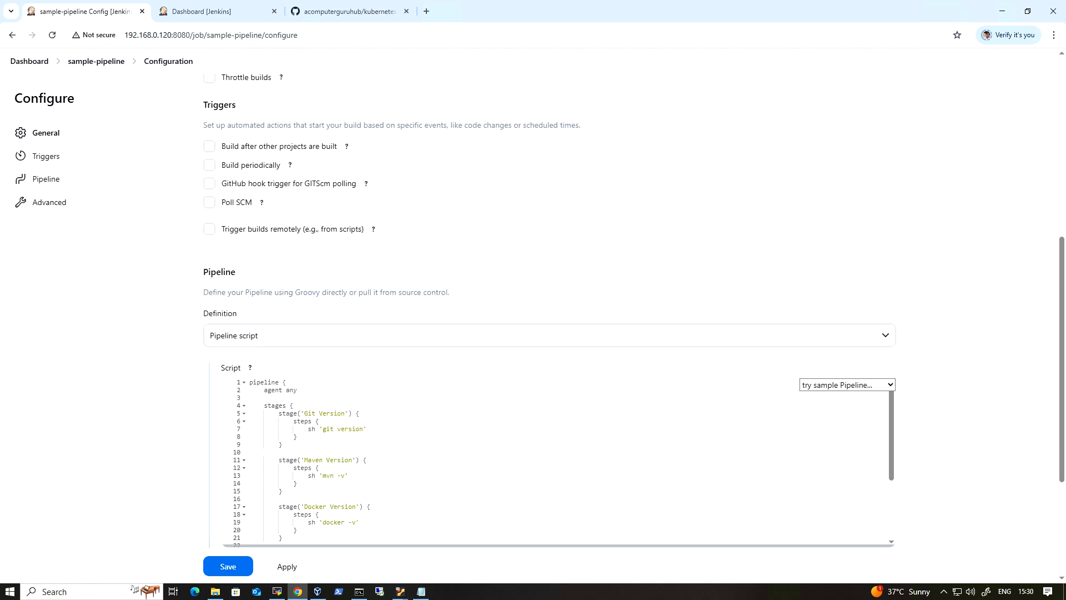
pyautogui.scroll(-3, 556, 461)
pyautogui.scroll(3, 555, 461)
pyautogui.scroll(-2, 159, 437)
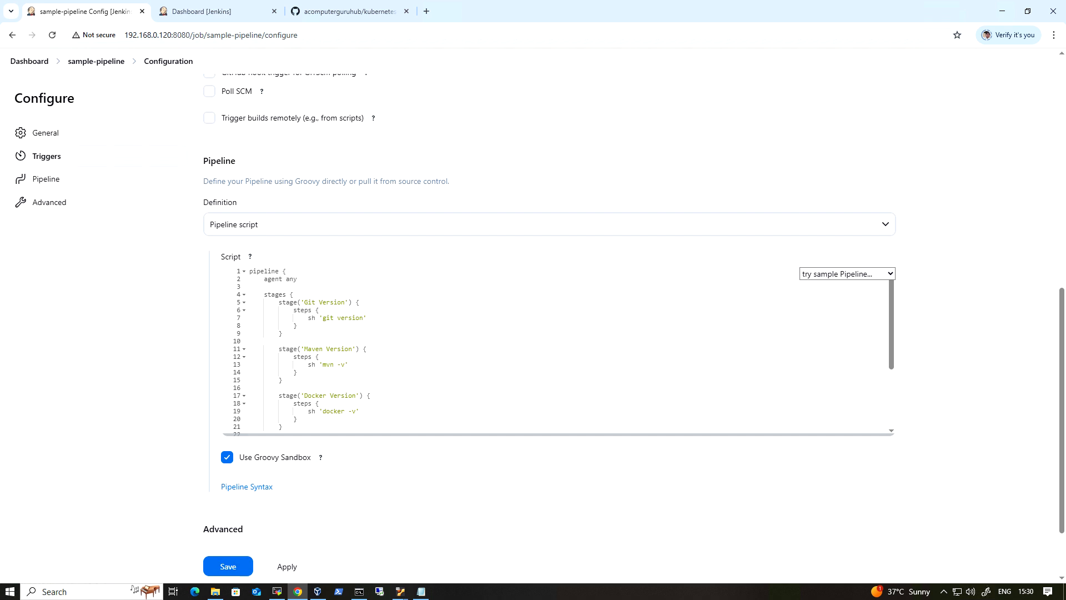
pyautogui.moveTo(298, 278); pyautogui.dragTo(276, 278)
pyautogui.moveTo(368, 318); pyautogui.dragTo(315, 317)
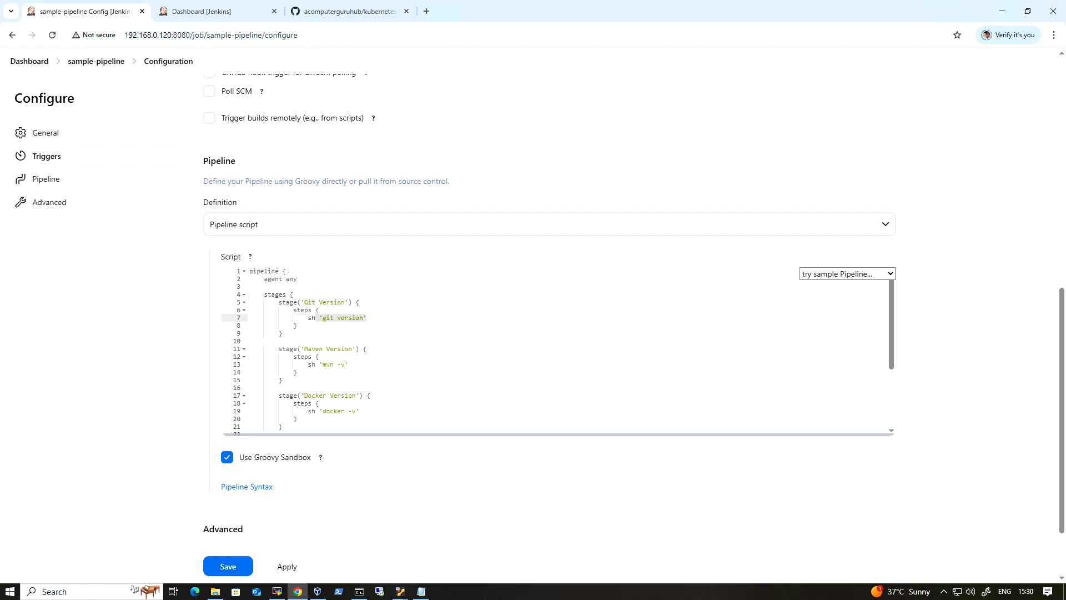
pyautogui.moveTo(348, 365); pyautogui.dragTo(301, 356)
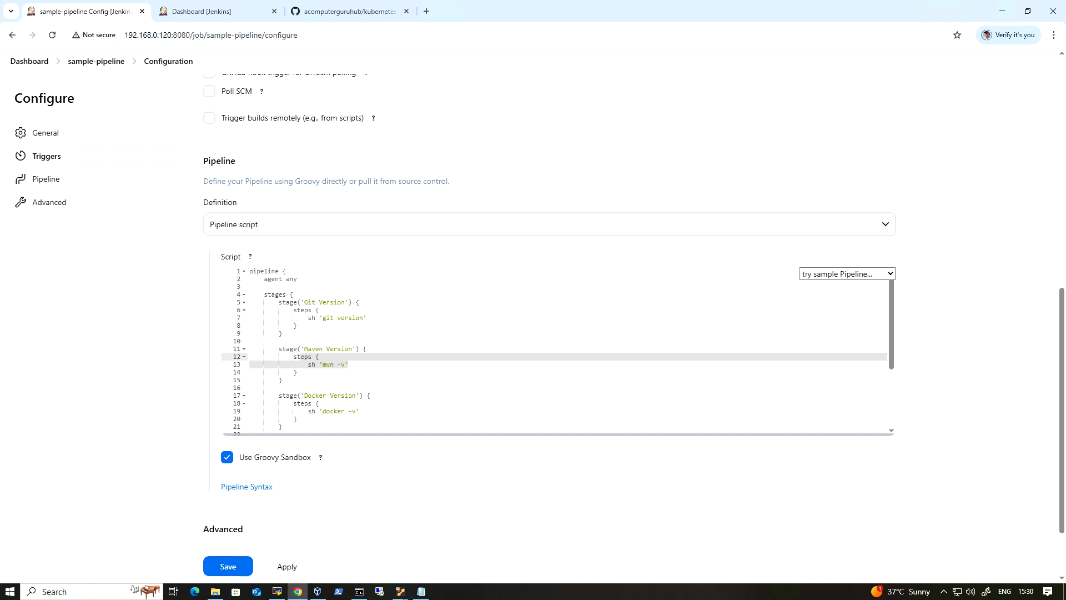
pyautogui.scroll(-2, 355, 361)
pyautogui.moveTo(360, 378); pyautogui.dragTo(311, 378)
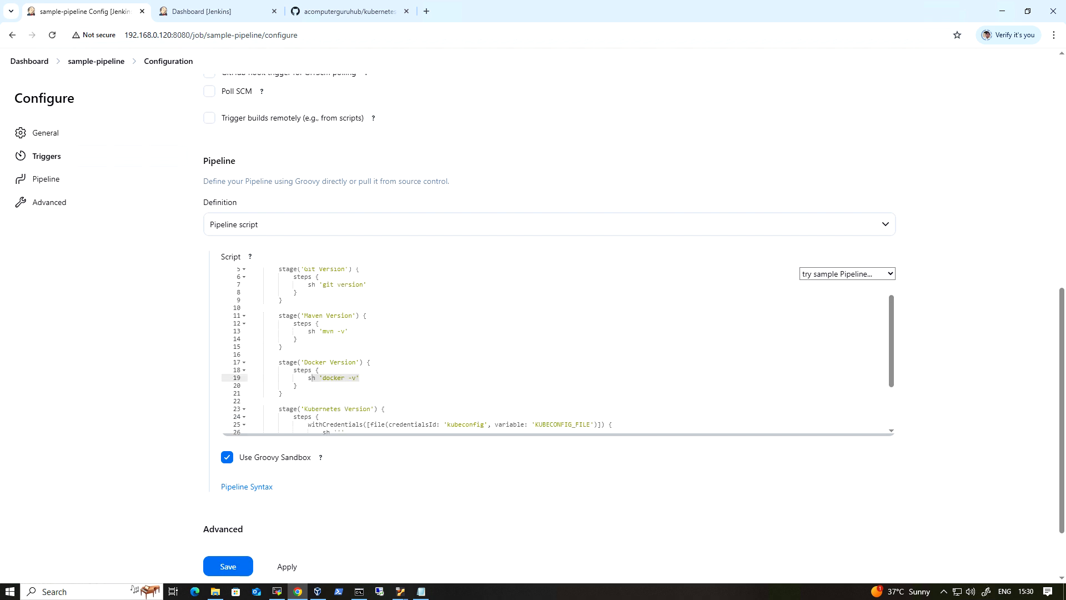
pyautogui.scroll(-2, 555, 350)
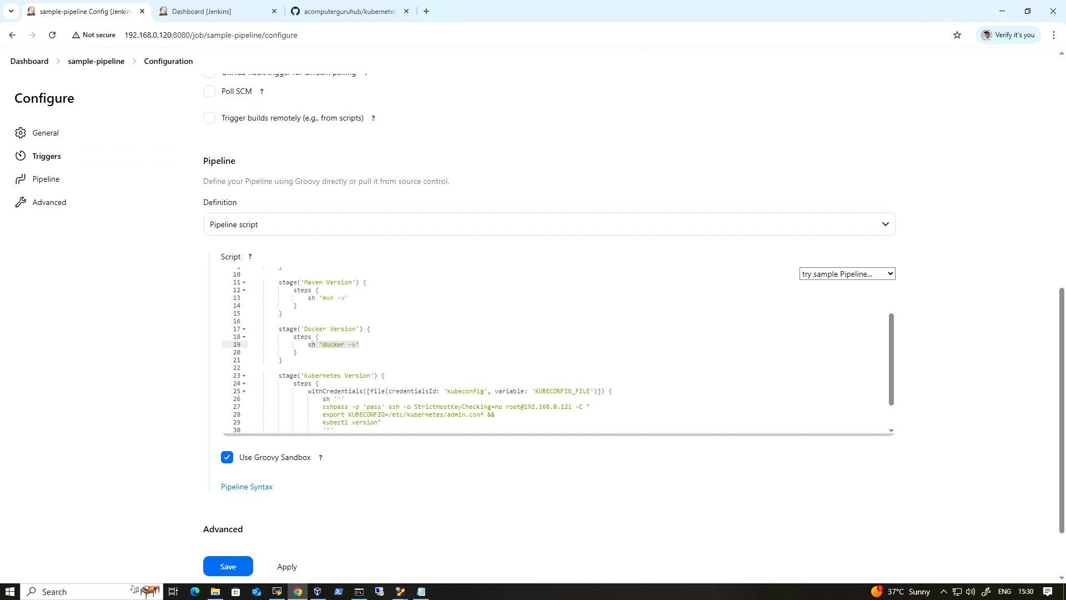
pyautogui.click(361, 346)
pyautogui.scroll(-2, 555, 350)
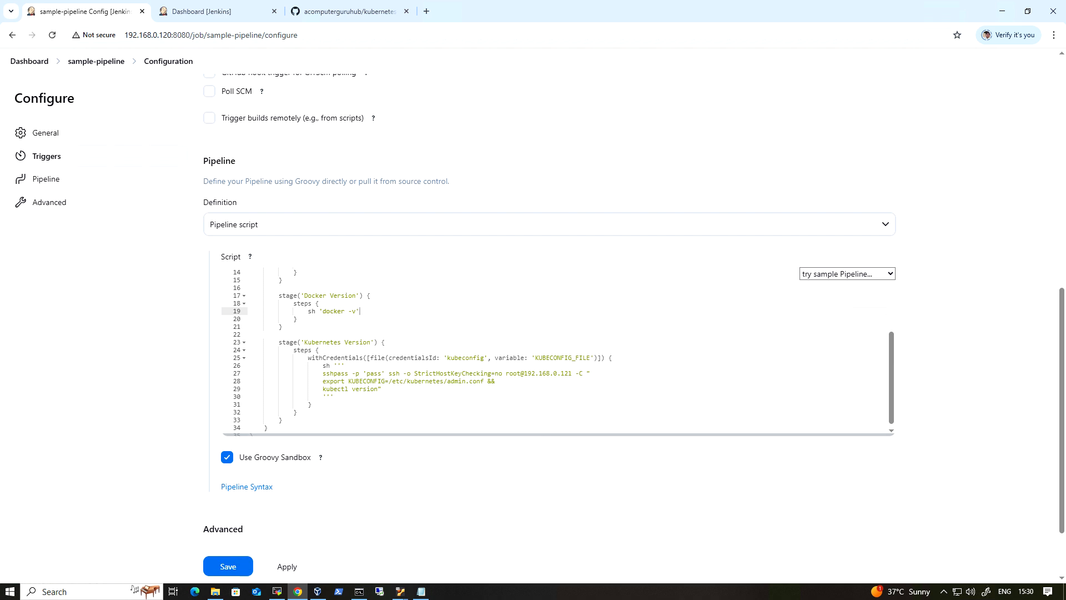
pyautogui.moveTo(534, 373); pyautogui.dragTo(566, 374)
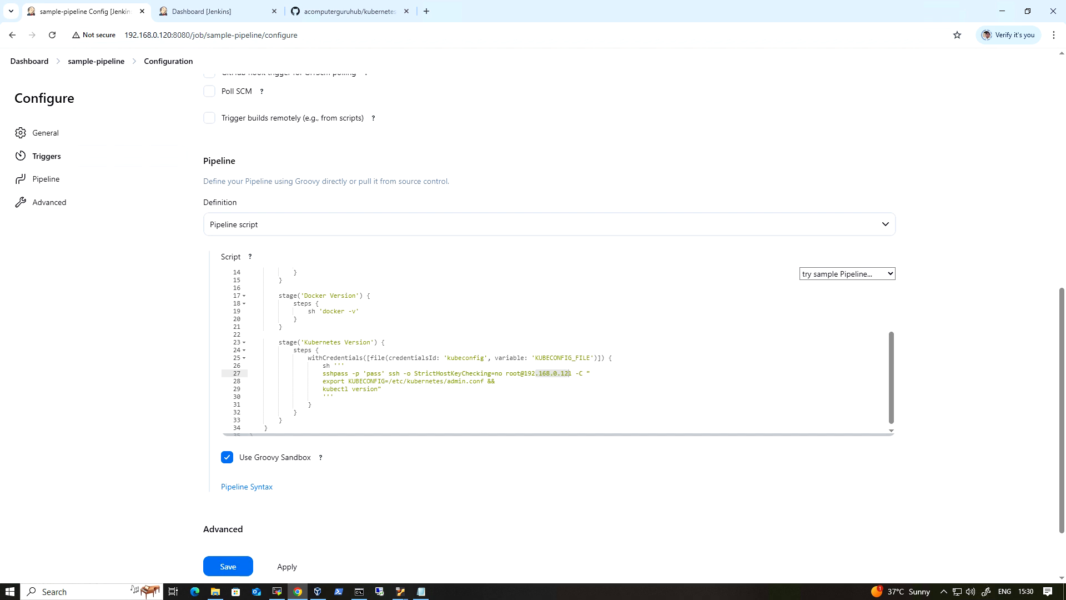
pyautogui.click(382, 388)
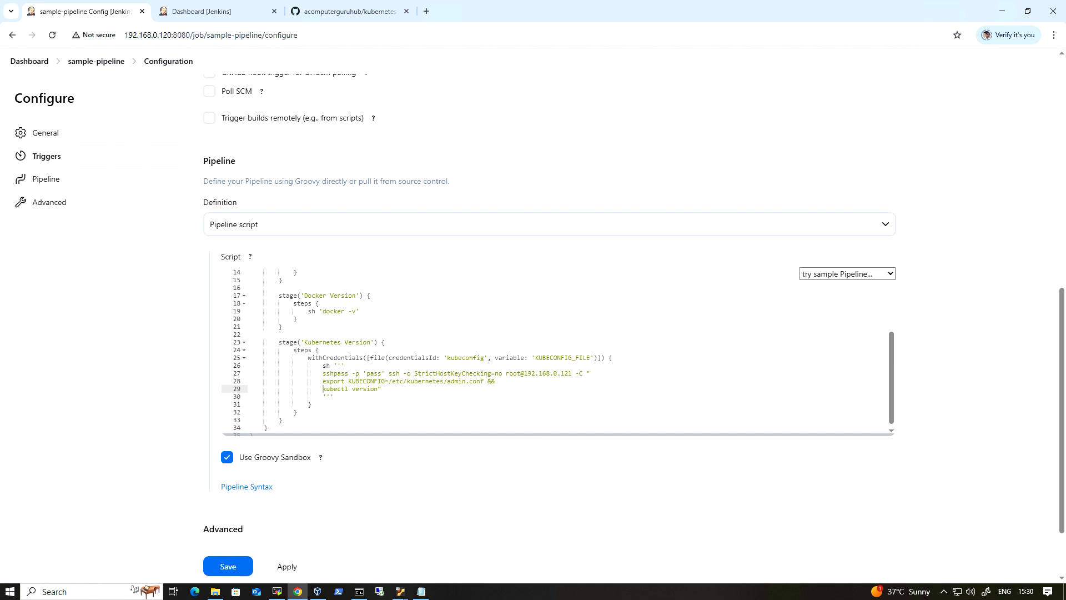
# - Save the sample-pipeline configuration, start a build of it and open the new build's page
pyautogui.click(233, 564)
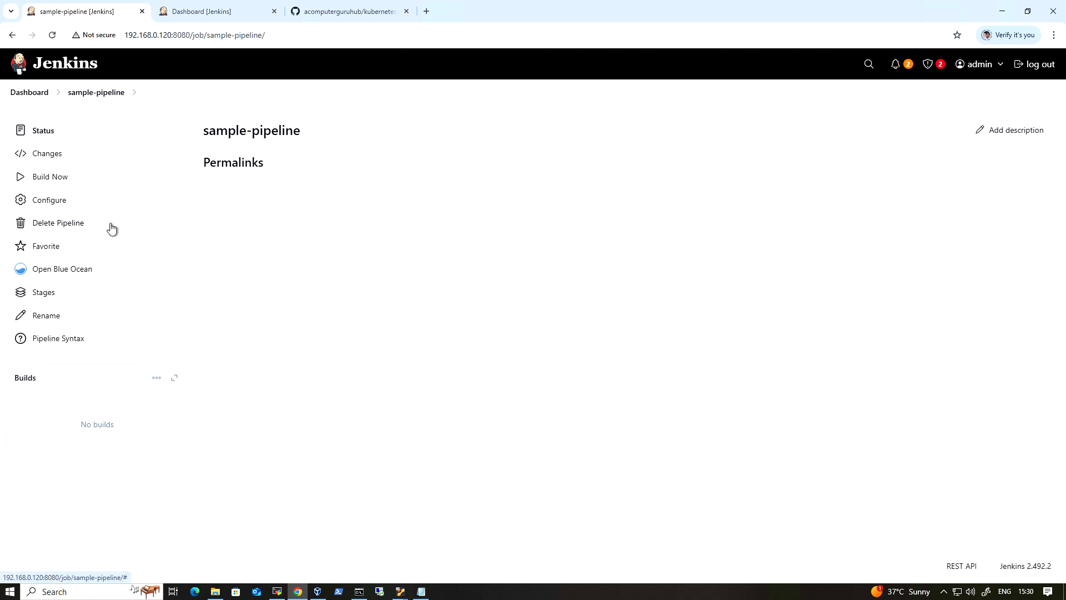
pyautogui.click(66, 185)
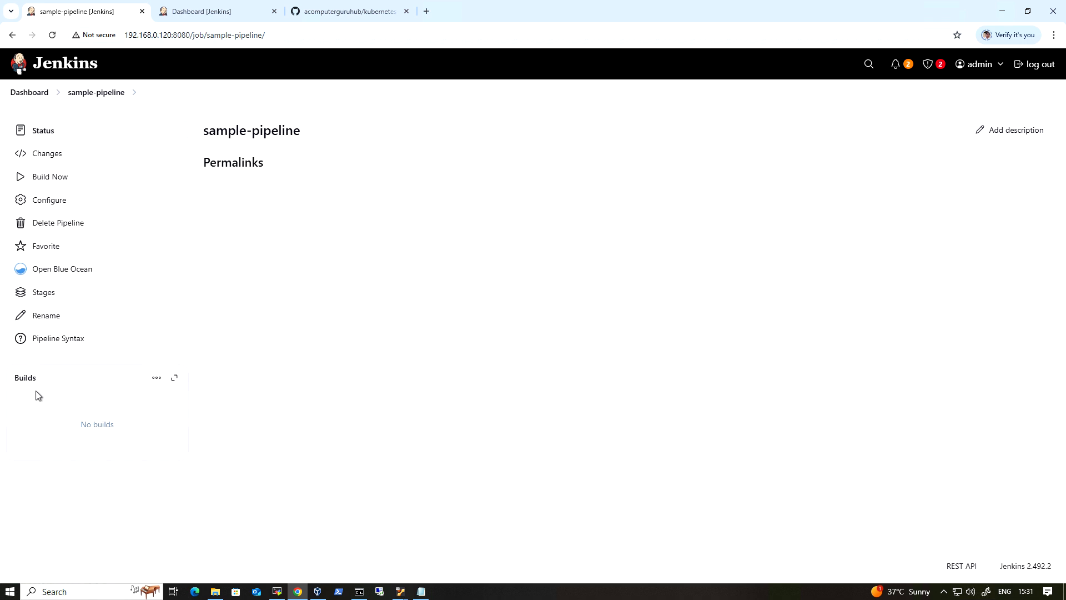
pyautogui.click(37, 421)
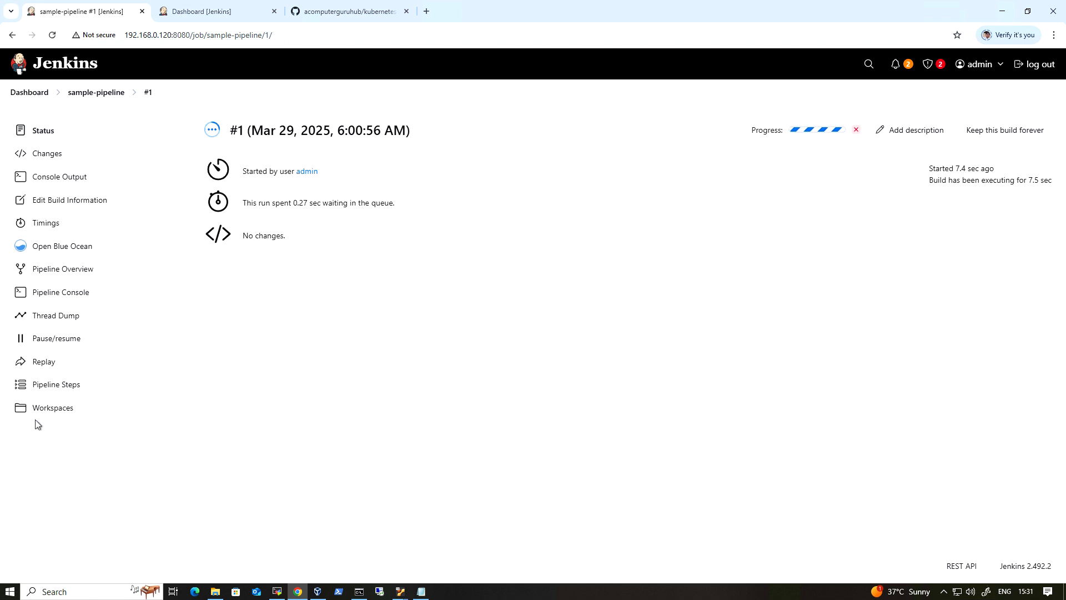
# - Open the build's console output and examine the Git, Maven, Docker and Kubernetes version results
pyautogui.click(86, 177)
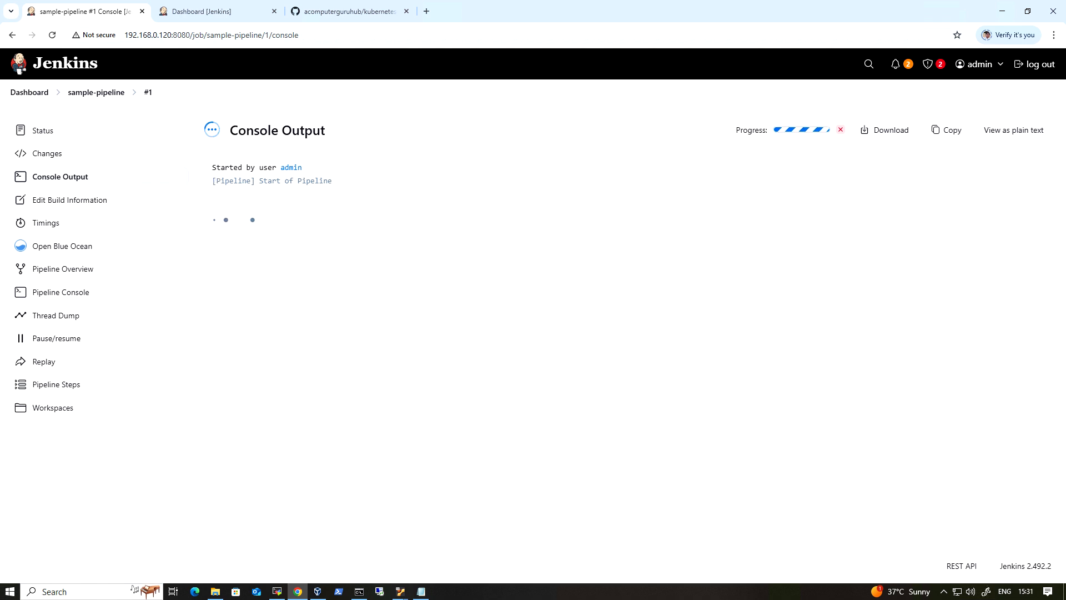
pyautogui.moveTo(211, 167); pyautogui.dragTo(268, 169)
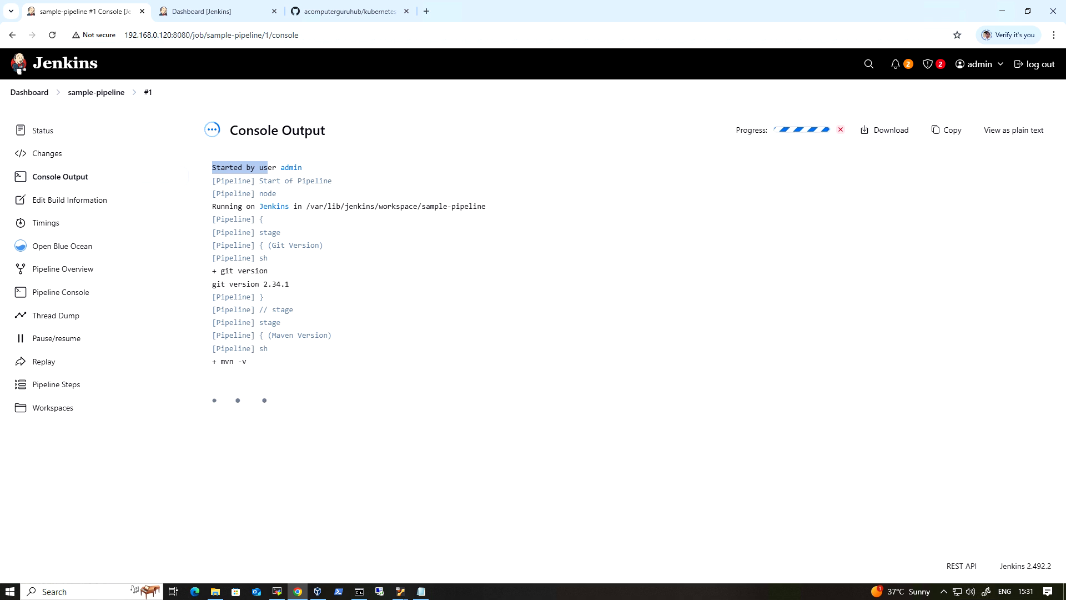
pyautogui.moveTo(220, 271); pyautogui.dragTo(282, 271)
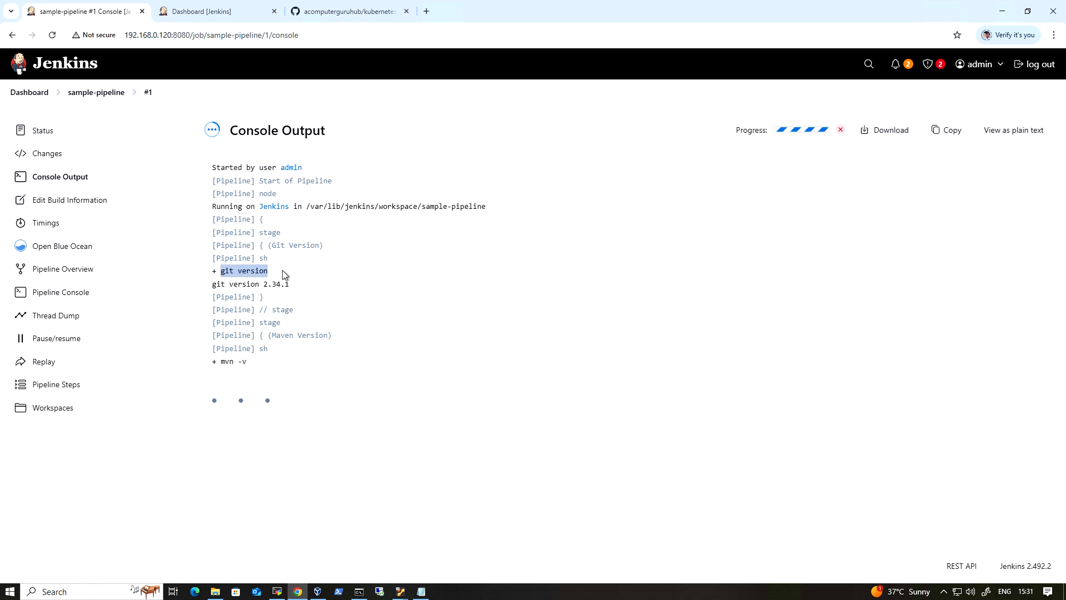
pyautogui.moveTo(212, 284); pyautogui.dragTo(289, 283)
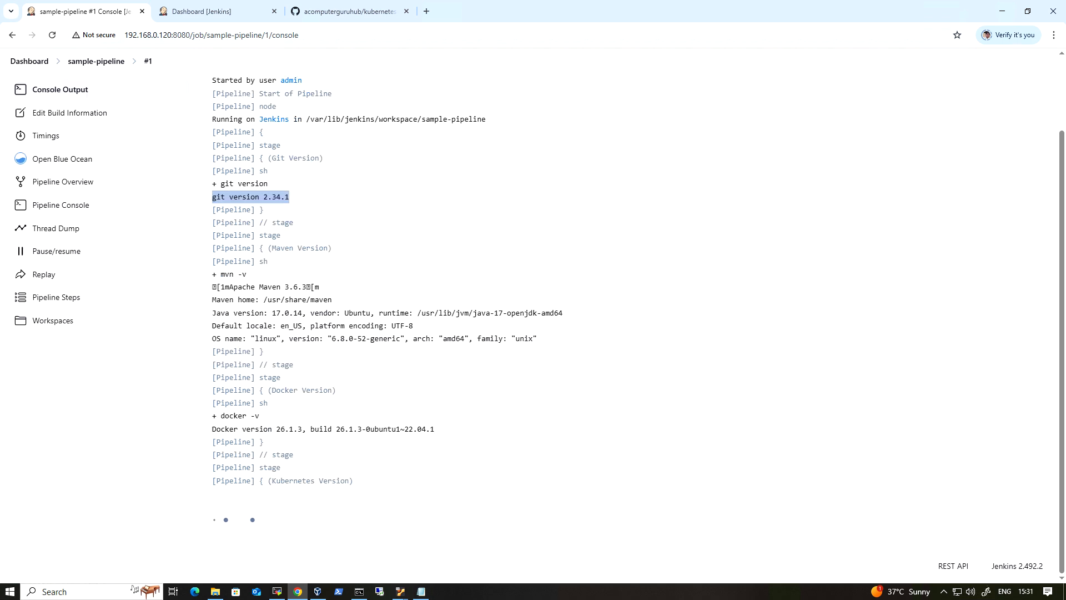
pyautogui.moveTo(212, 274); pyautogui.dragTo(246, 274)
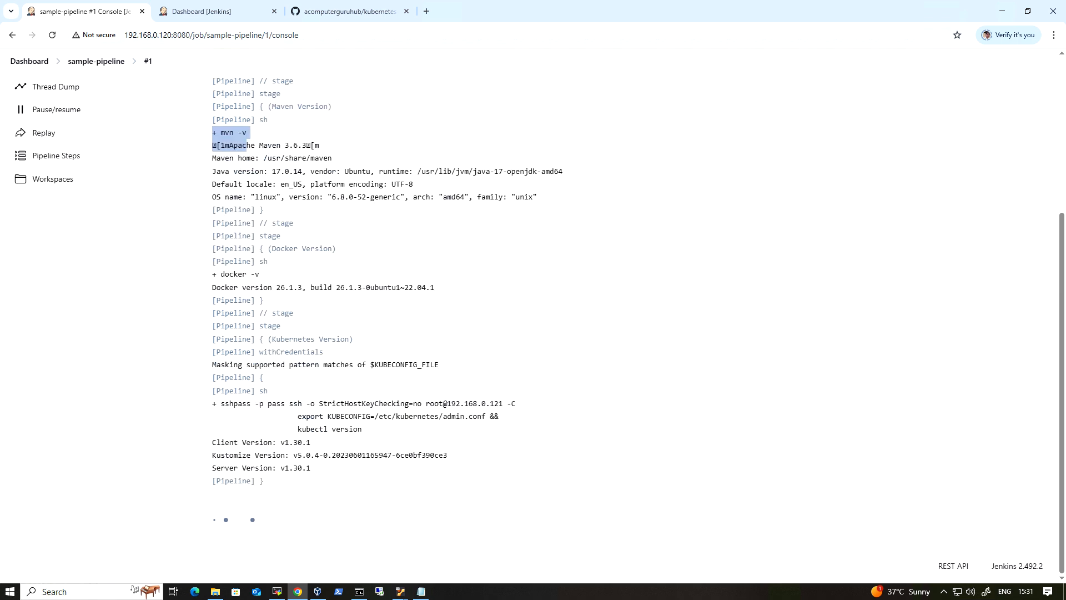
pyautogui.moveTo(220, 171); pyautogui.dragTo(375, 171)
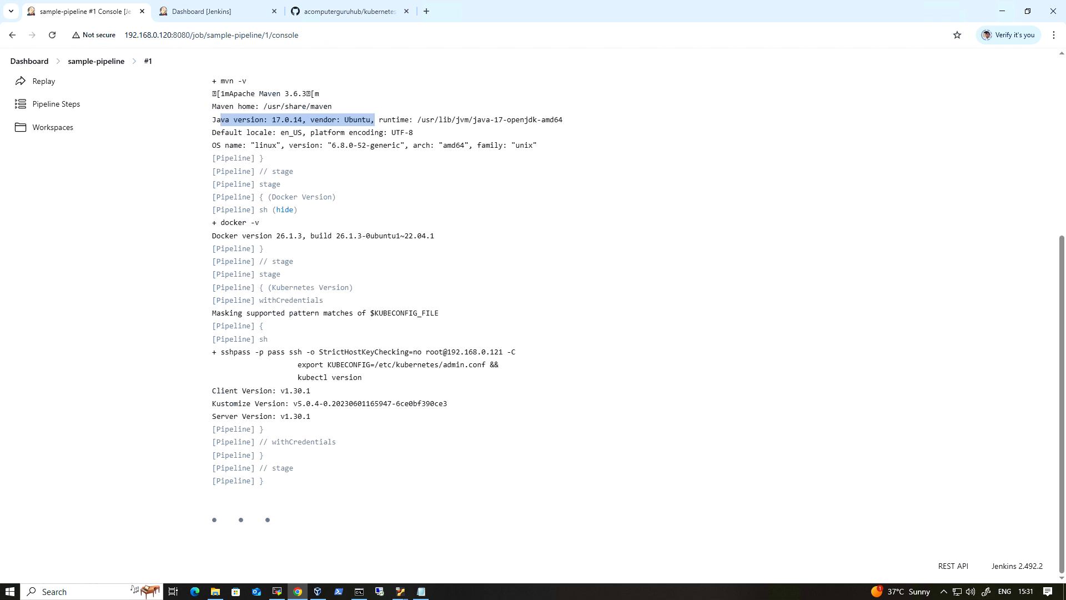
pyautogui.moveTo(225, 209); pyautogui.dragTo(413, 210)
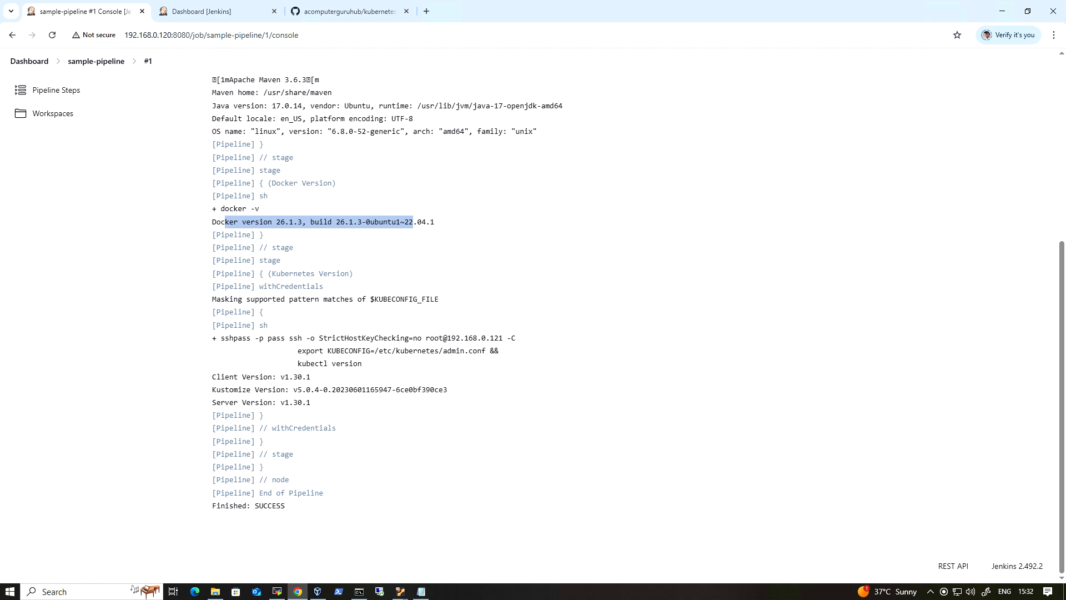
pyautogui.moveTo(212, 377); pyautogui.dragTo(293, 377)
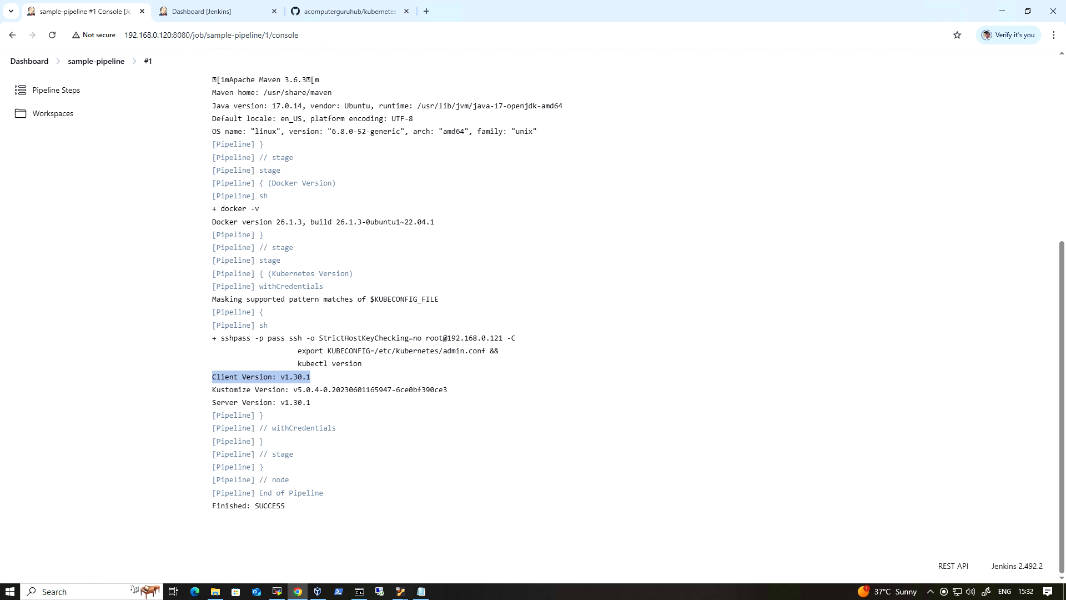
pyautogui.click(251, 383)
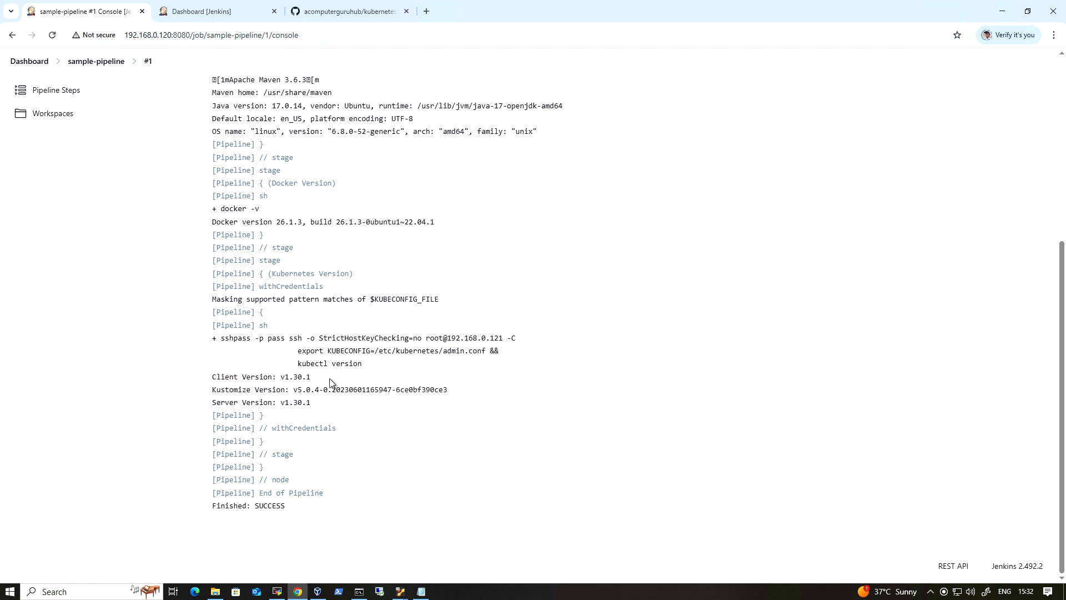
# - Open the build in Blue Ocean and examine the shell script log of the Maven Version stage
pyautogui.scroll(5, 329, 378)
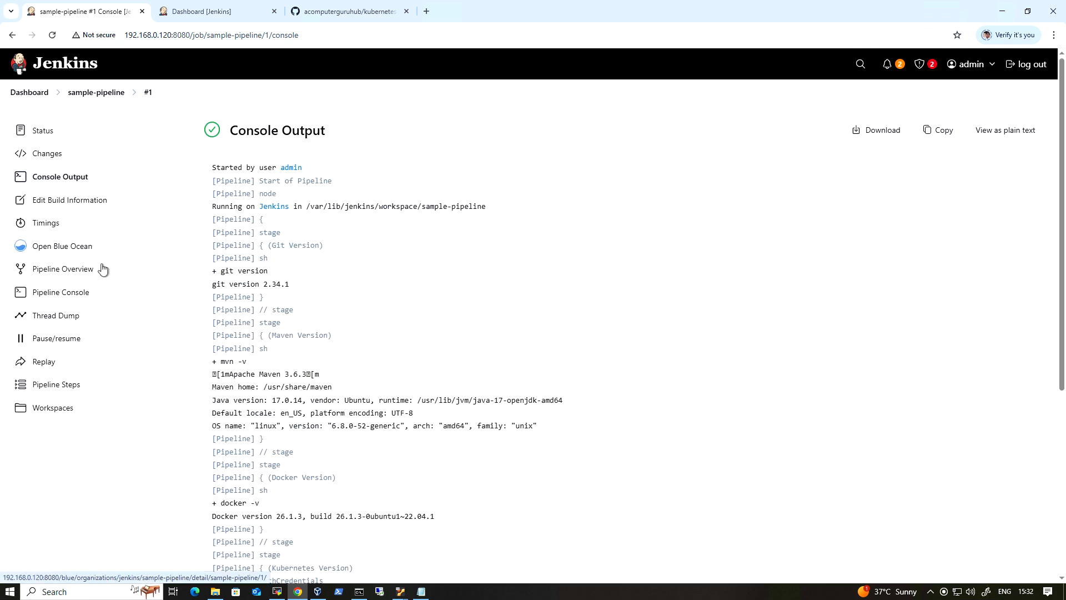
pyautogui.click(77, 254)
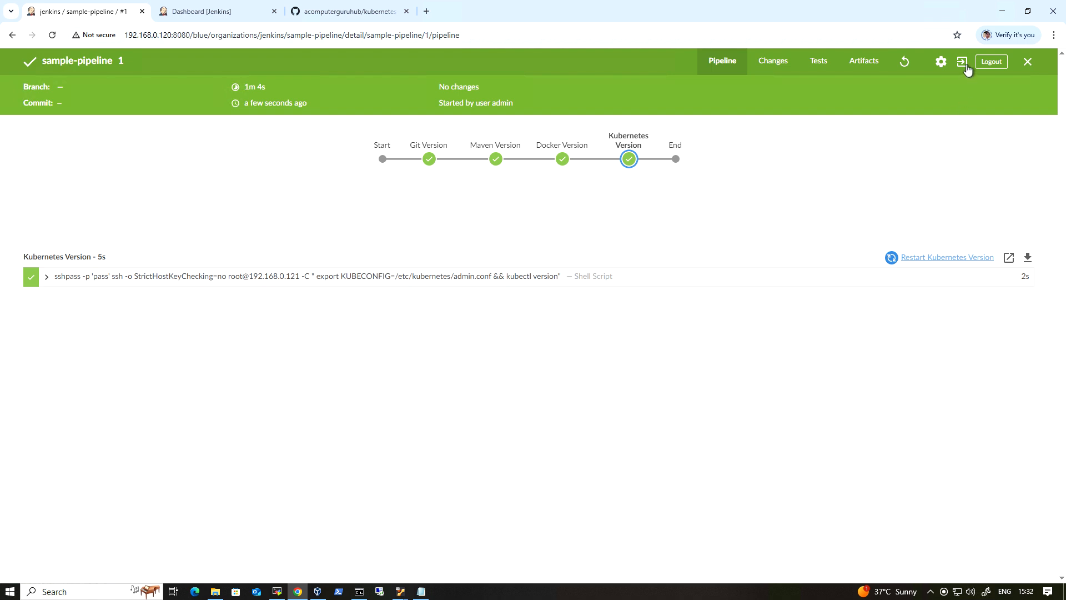
pyautogui.click(495, 160)
pyautogui.click(55, 280)
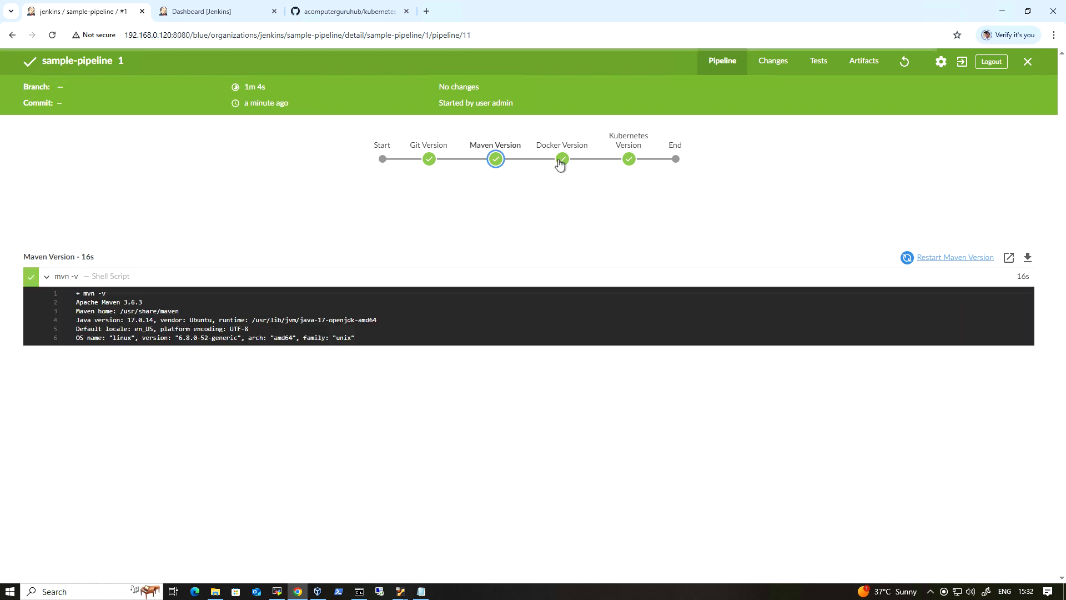
pyautogui.moveTo(75, 294); pyautogui.dragTo(121, 294)
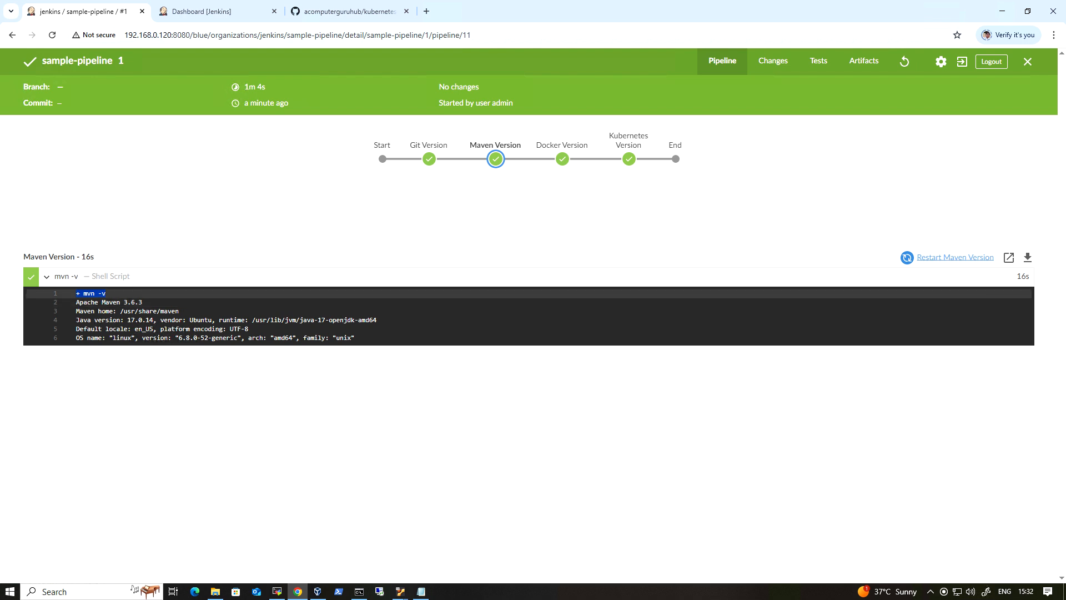
pyautogui.moveTo(77, 303); pyautogui.dragTo(356, 342)
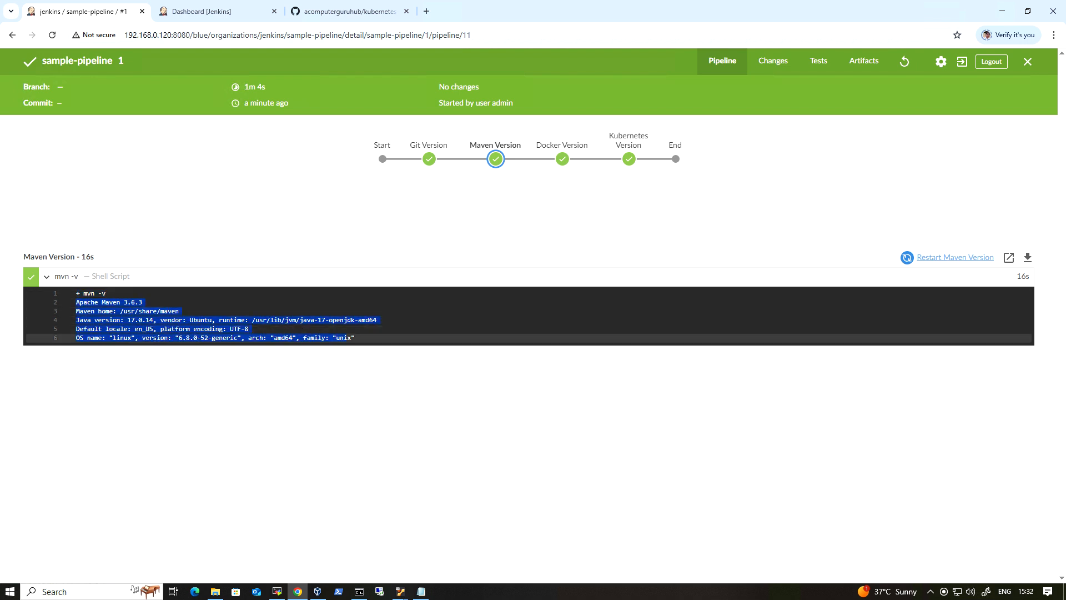
# - Leave Blue Ocean for the classic view, look at the kubernetes-devops repository on GitHub, and start a new item from the Jenkins dashboard
pyautogui.click(962, 62)
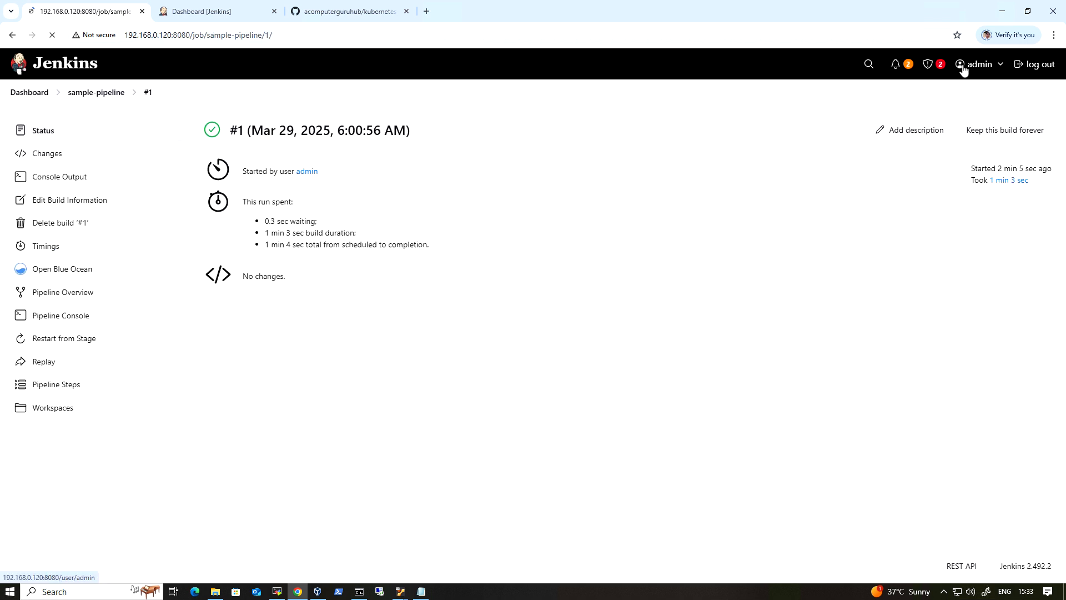
pyautogui.click(81, 95)
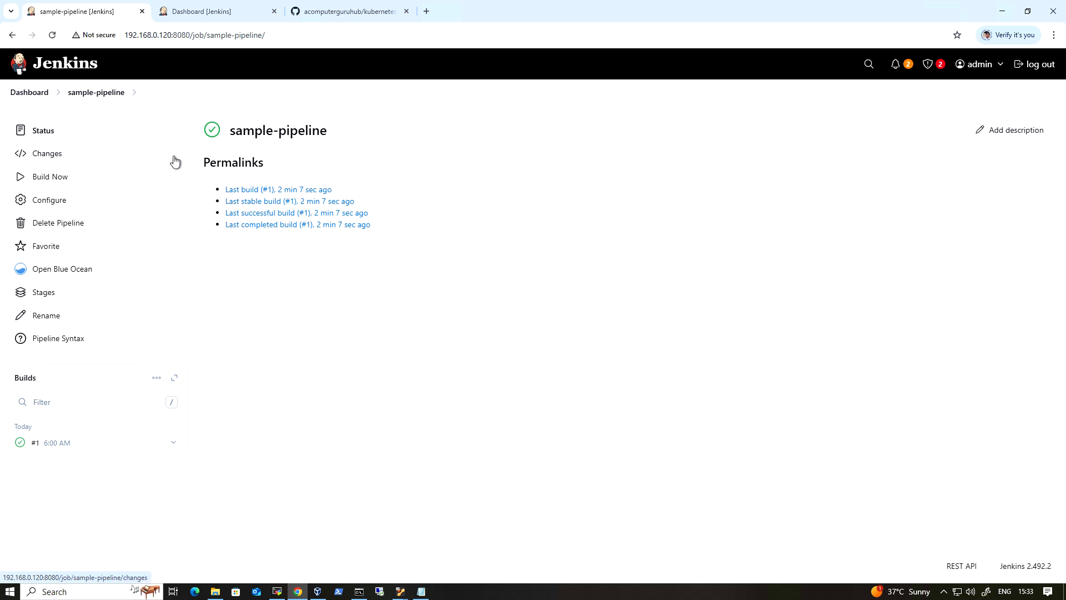
pyautogui.click(350, 12)
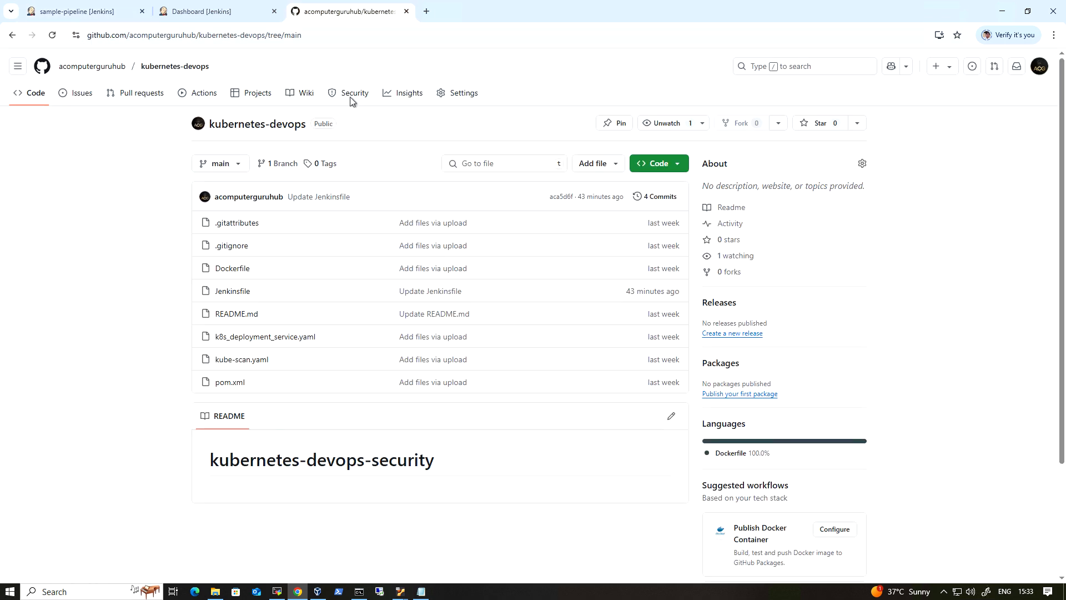
pyautogui.click(109, 17)
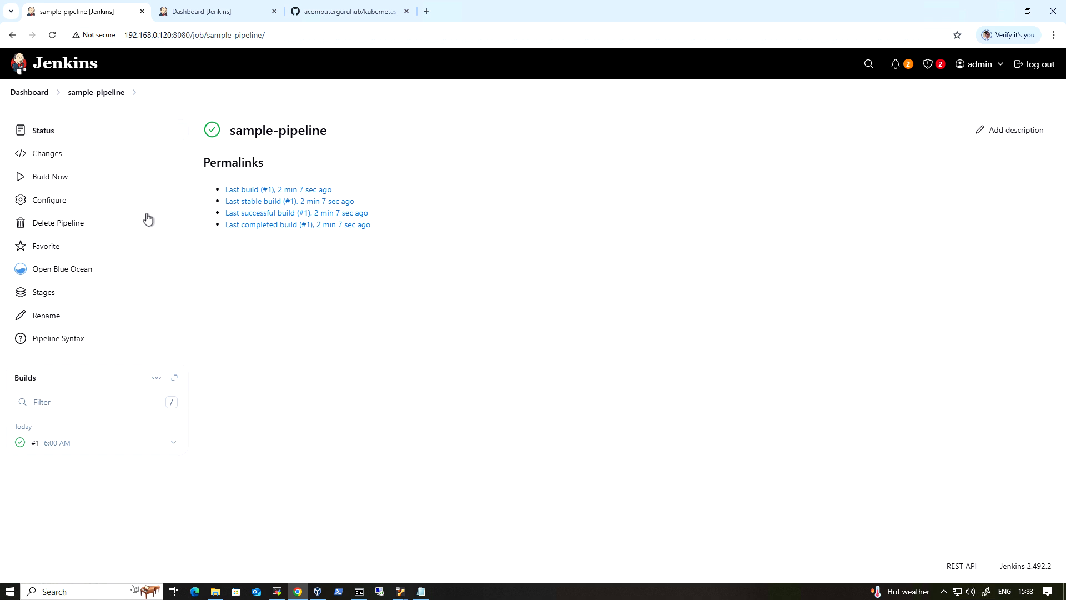
pyautogui.click(29, 94)
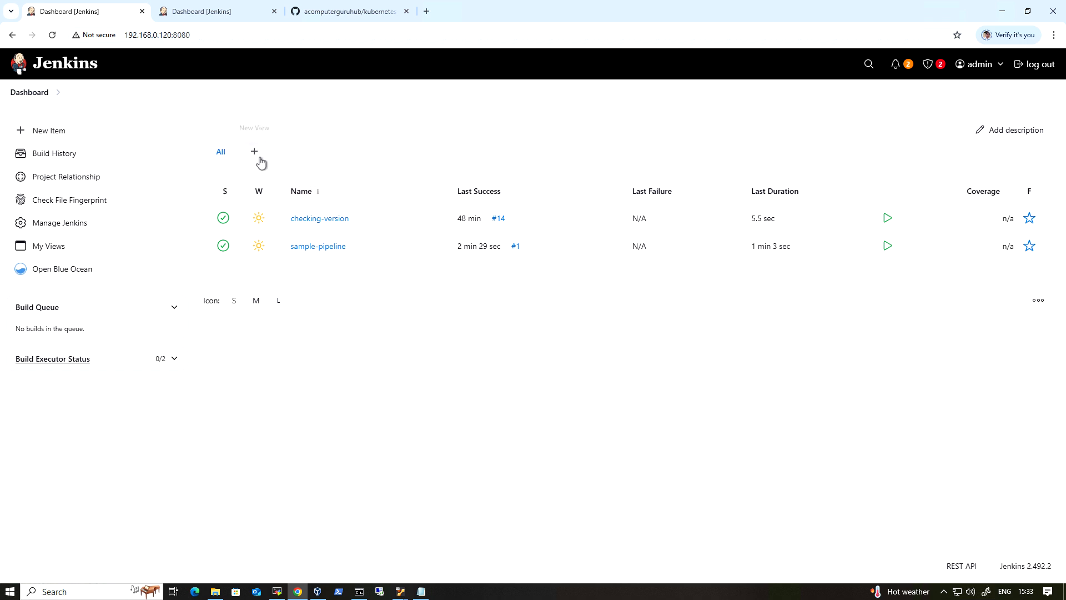
pyautogui.click(54, 136)
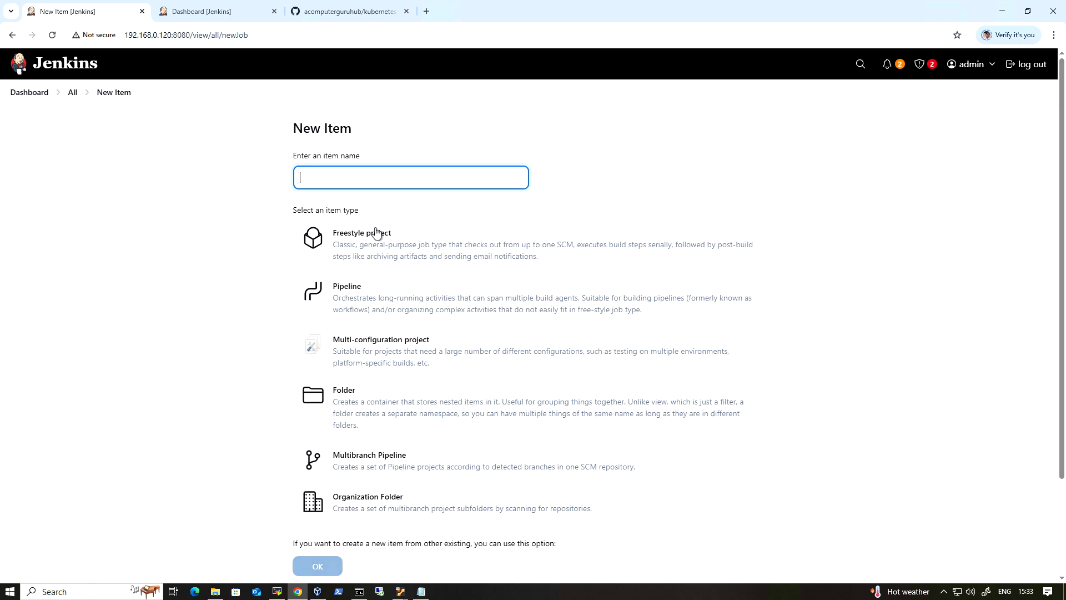
pyautogui.write('sa')
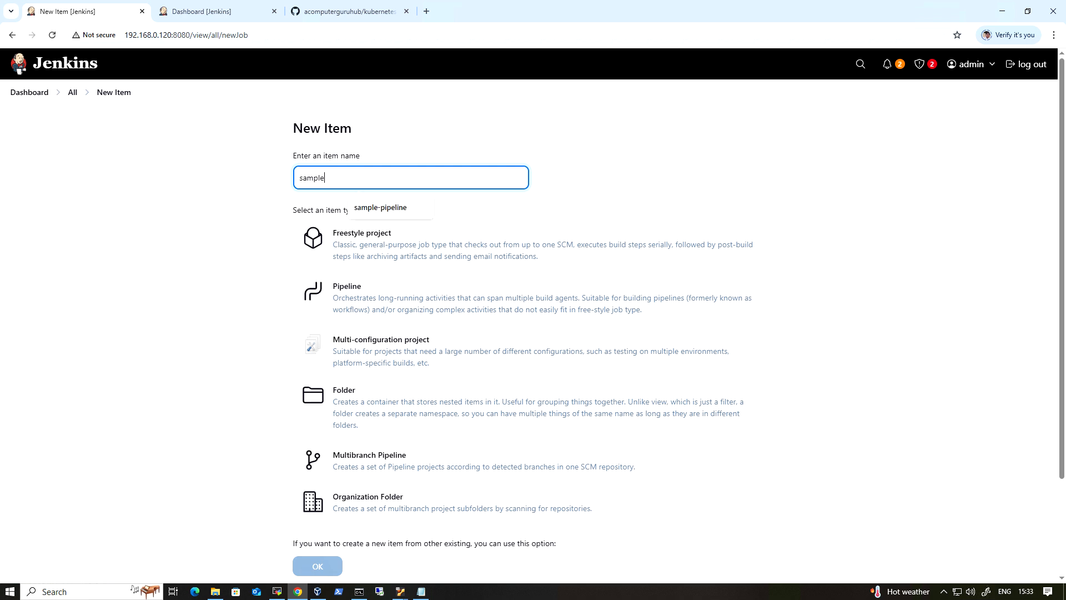
pyautogui.write('mpl')
pyautogui.press('BackSpace')
pyautogui.press('BackSpace')
pyautogui.press('BackSpace')
pyautogui.press('BackSpace')
pyautogui.press('BackSpace')
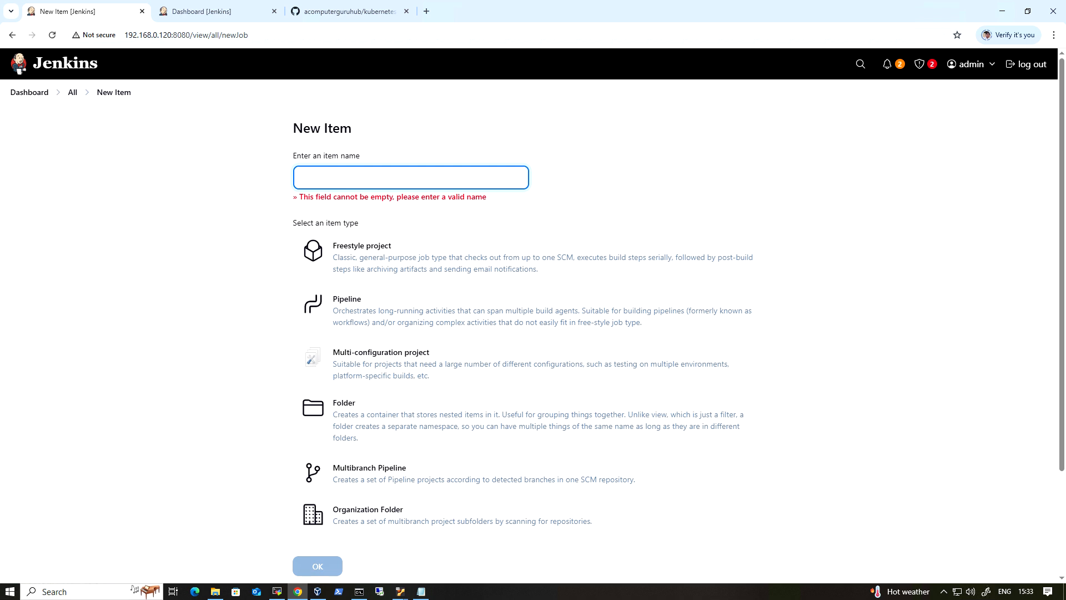
# - Name the new item pipleline-jenkinsfile and create it as a Pipeline
pyautogui.write('piplel')
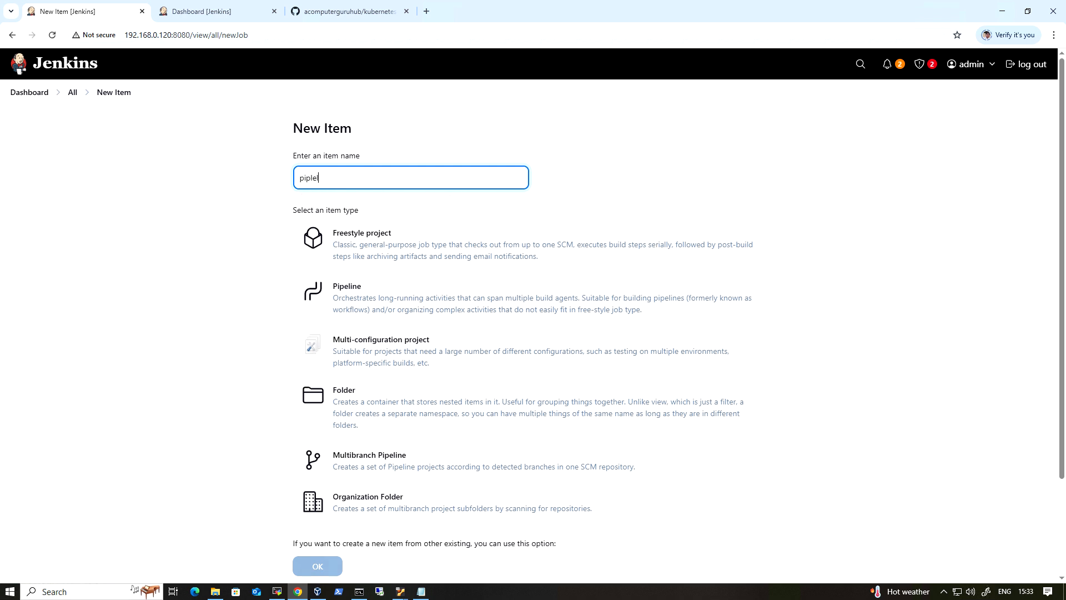
pyautogui.write('ine-jenkinsfile')
pyautogui.click(415, 292)
pyautogui.click(332, 566)
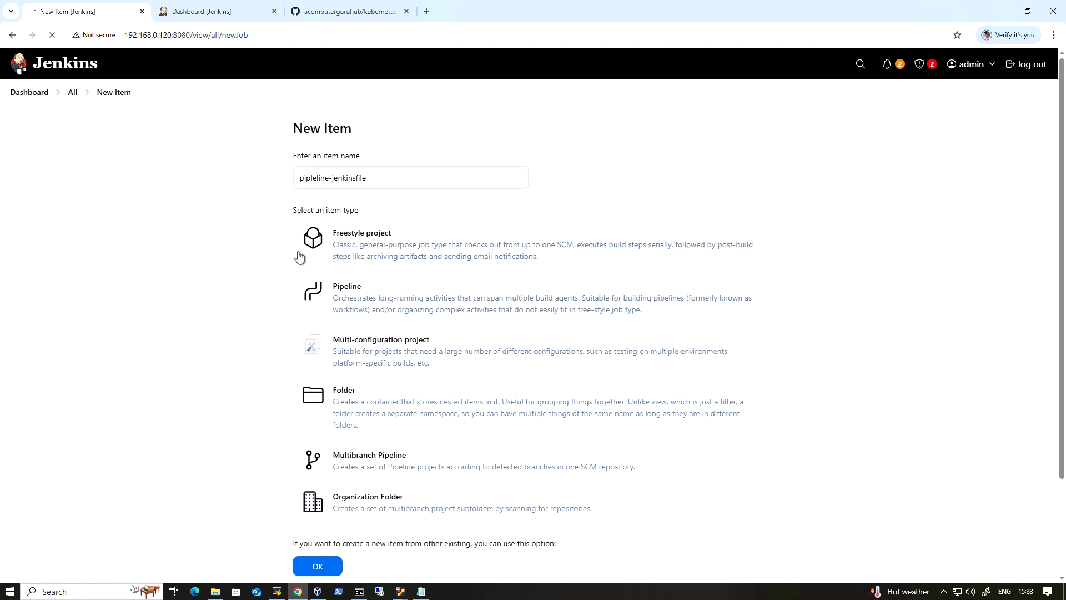
# - Set the job's pipeline definition to Pipeline script from SCM with Git as the SCM
pyautogui.click(344, 11)
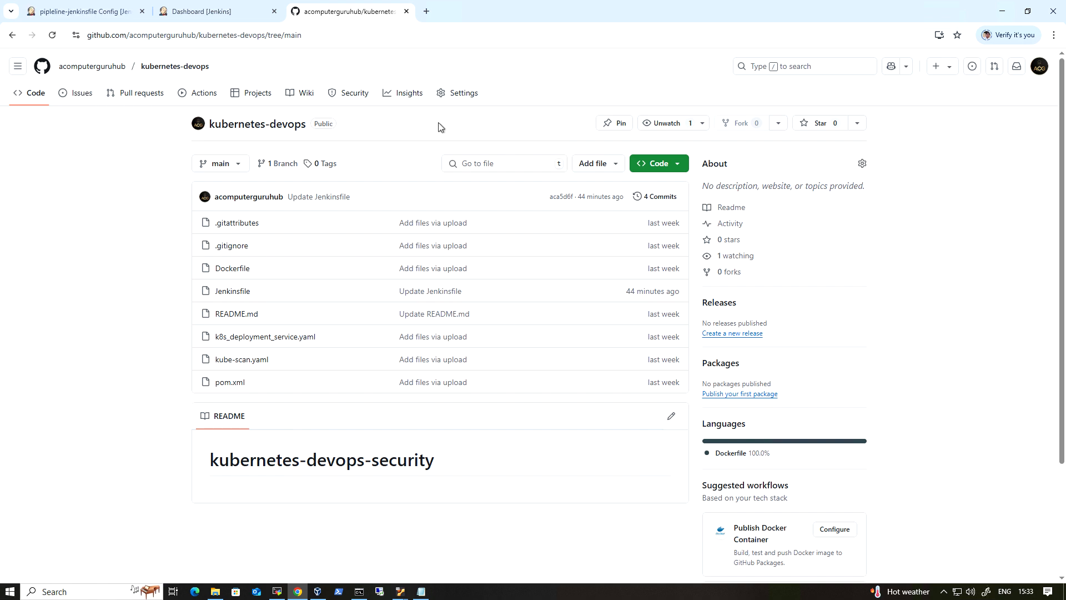
pyautogui.click(91, 12)
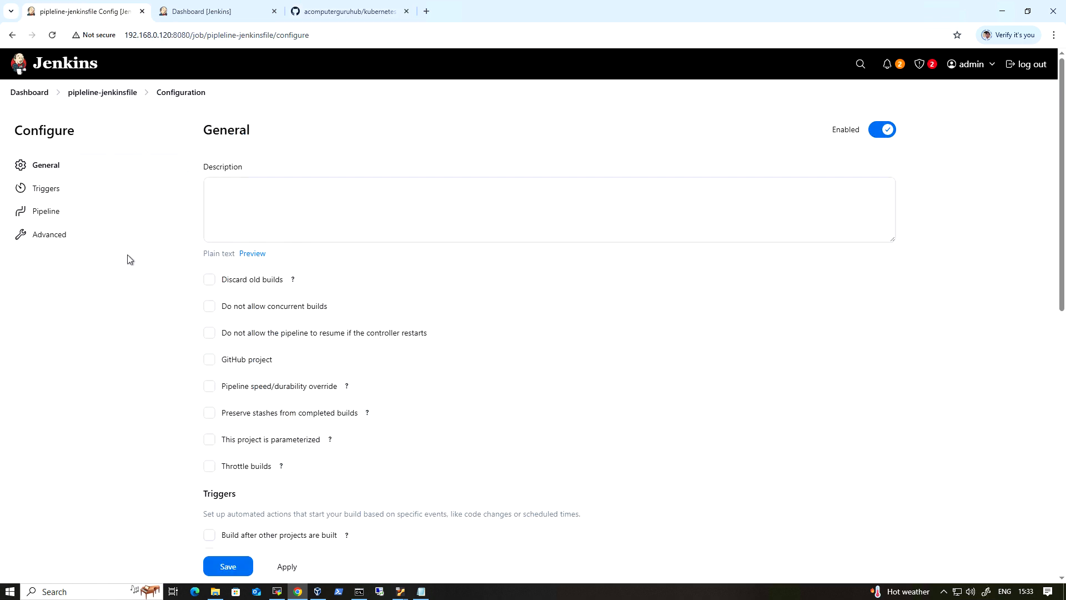
pyautogui.scroll(-9, 358, 374)
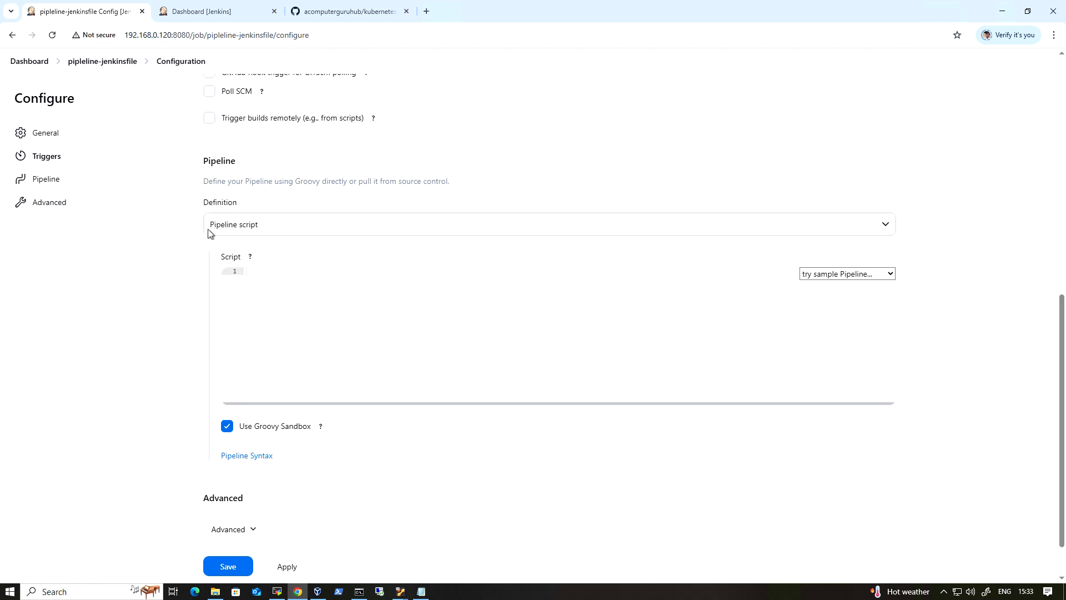
pyautogui.click(735, 229)
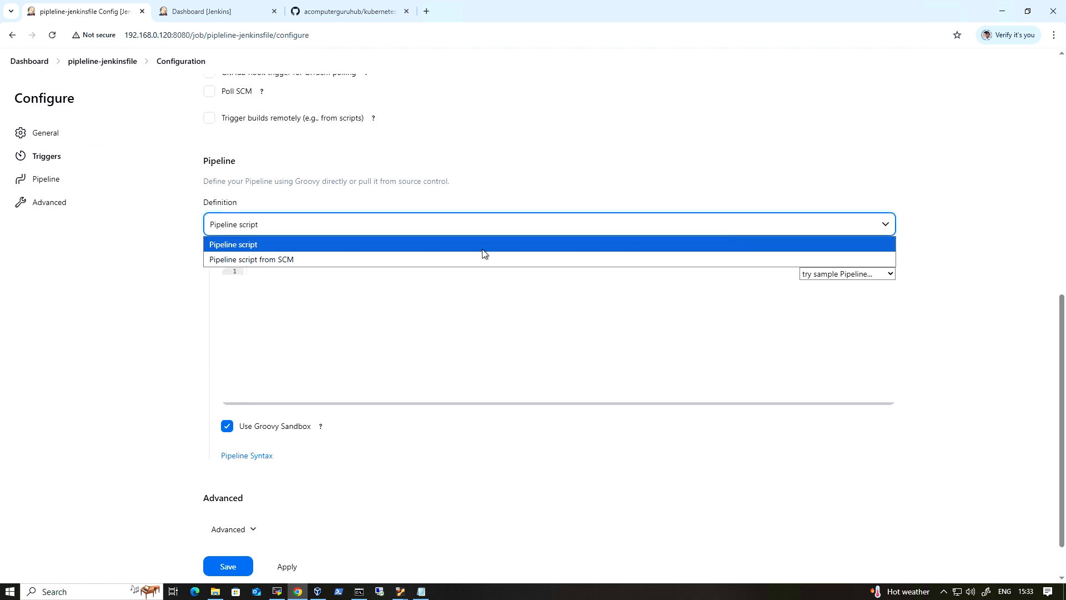
pyautogui.click(371, 259)
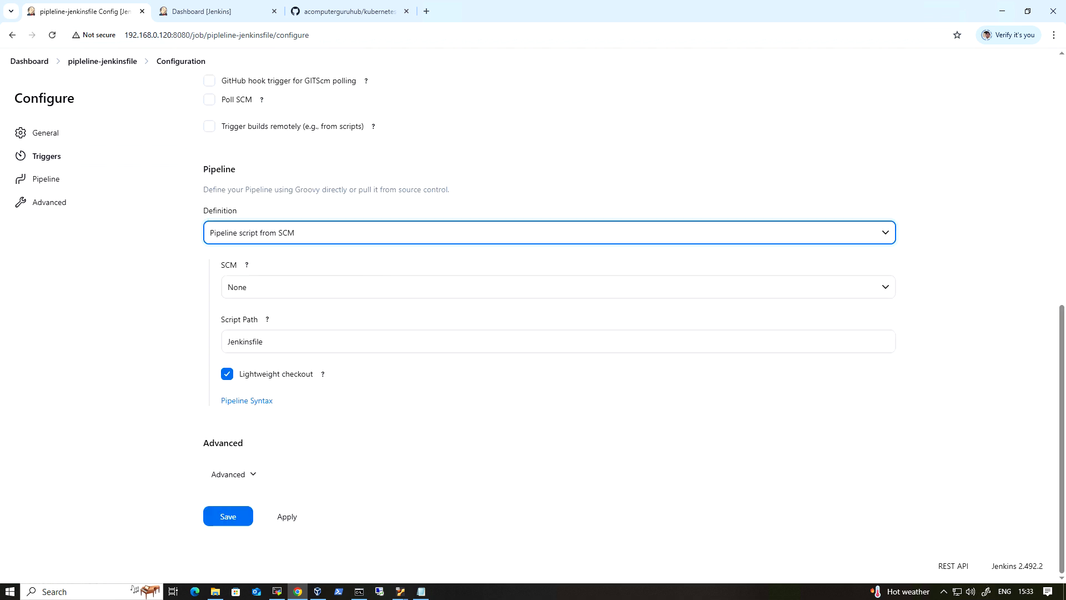
pyautogui.click(292, 292)
pyautogui.click(338, 316)
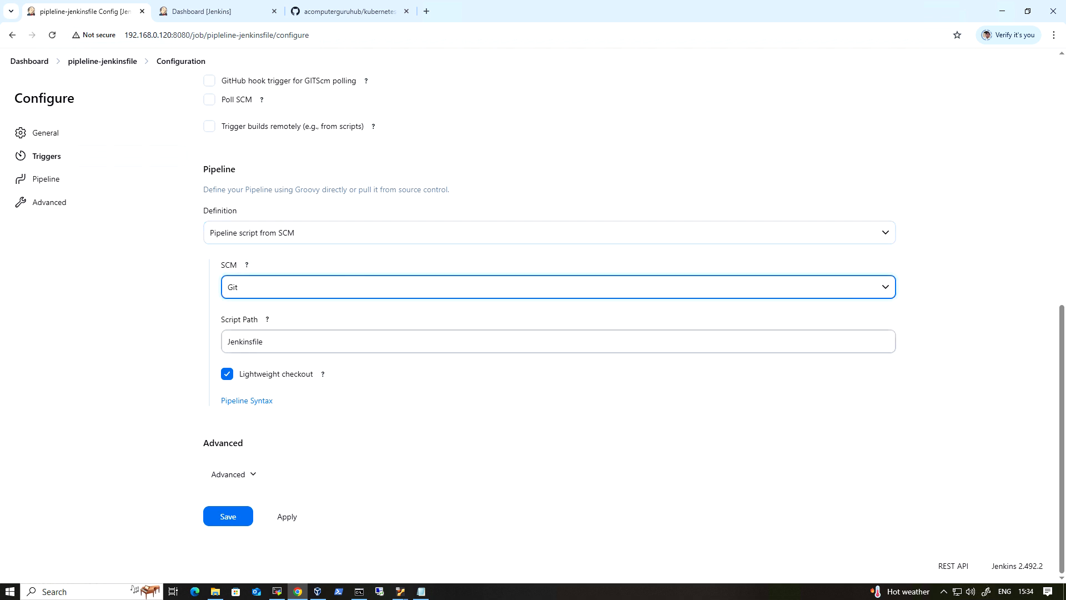
# - Copy the HTTPS clone URL of the kubernetes-devops repository from GitHub and enter it as the Git repository URL in Jenkins
pyautogui.click(327, 375)
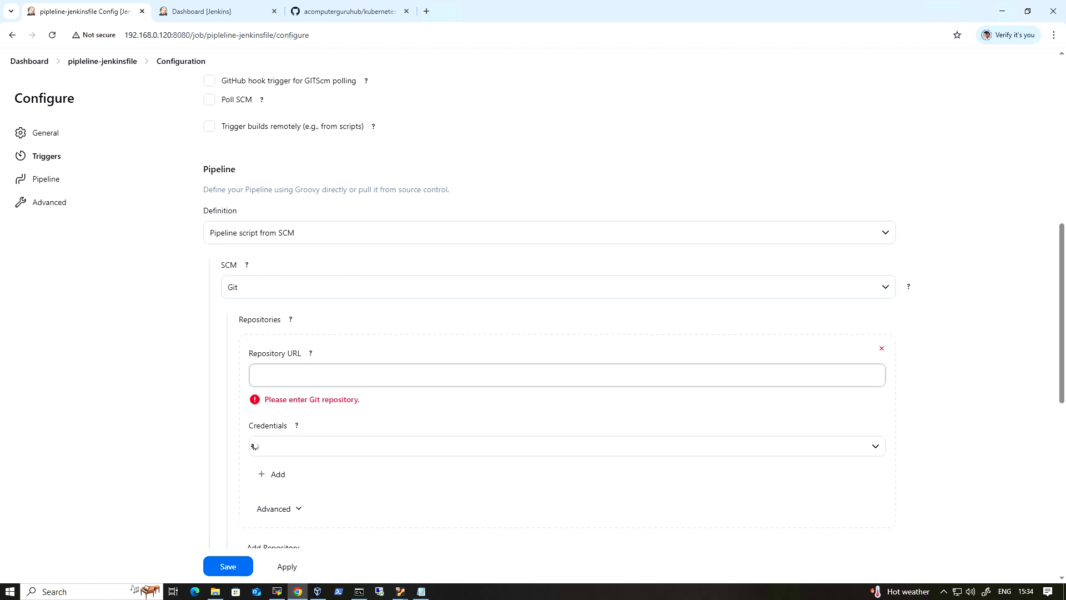
pyautogui.click(343, 13)
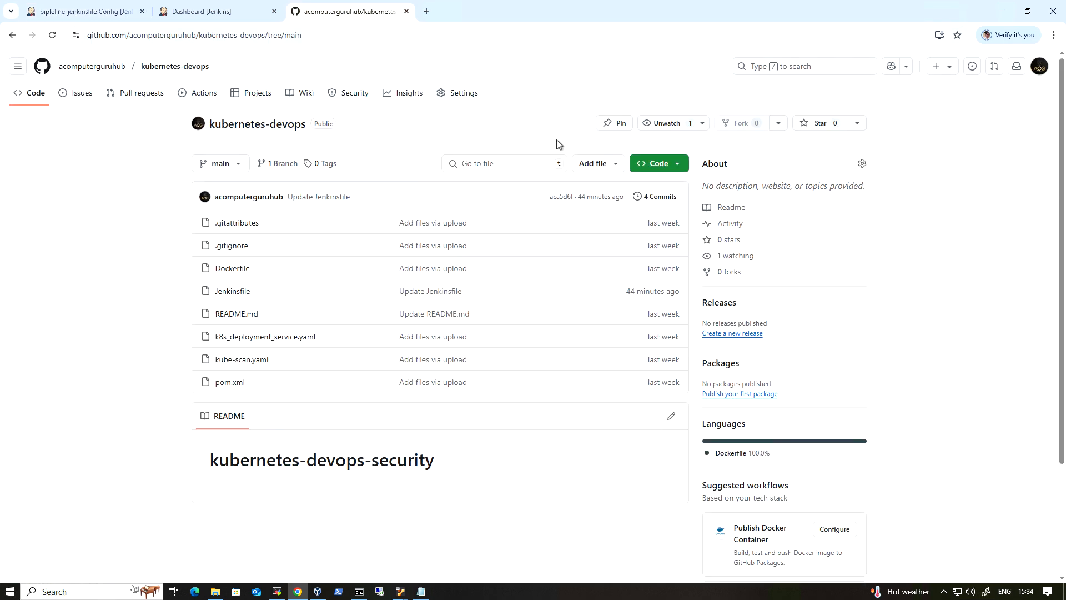
pyautogui.click(659, 163)
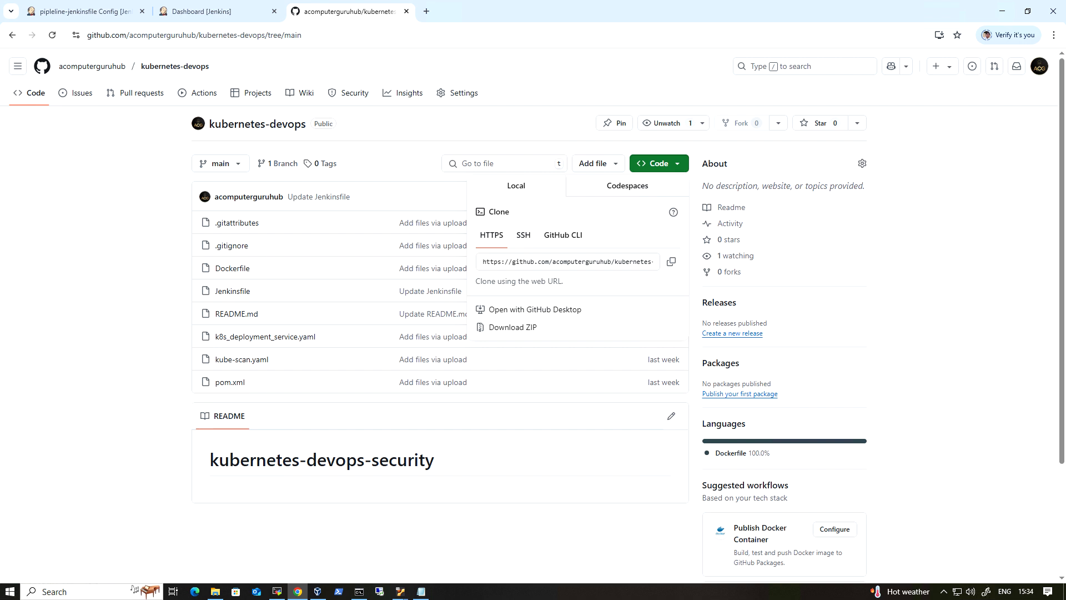
pyautogui.click(670, 261)
pyautogui.click(83, 11)
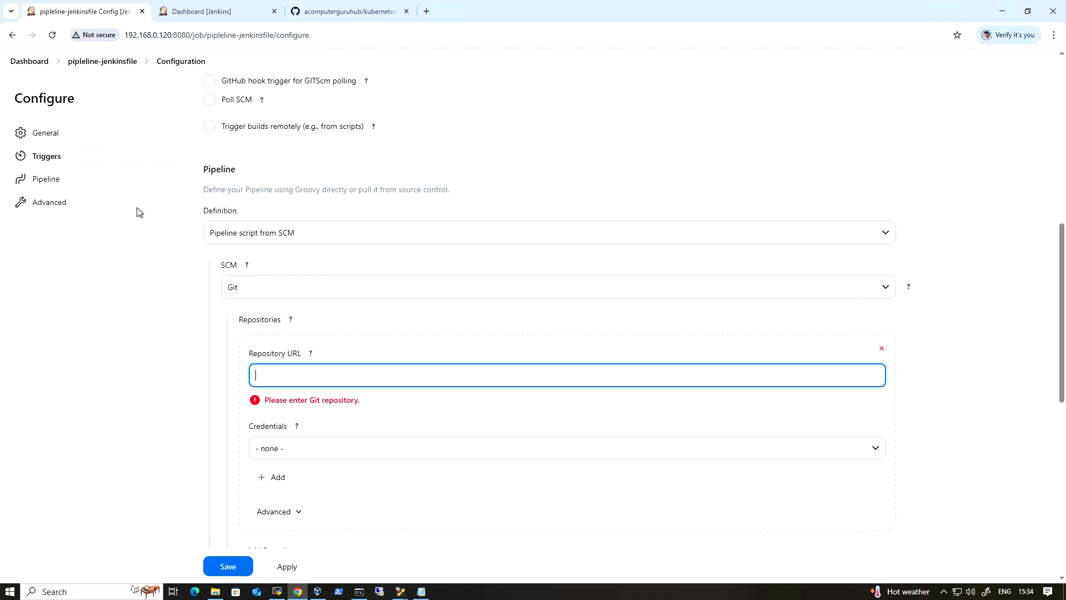
pyautogui.hotkey('ctrl', 'v')
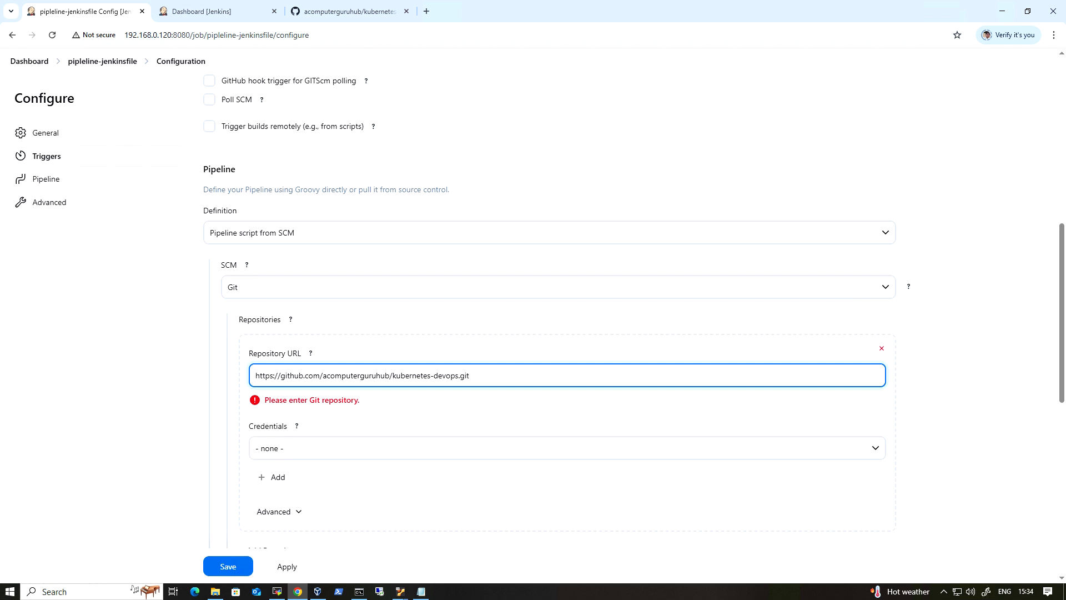
# - Keep the Git repository's credentials set to none and review the repository and branch settings
pyautogui.click(168, 414)
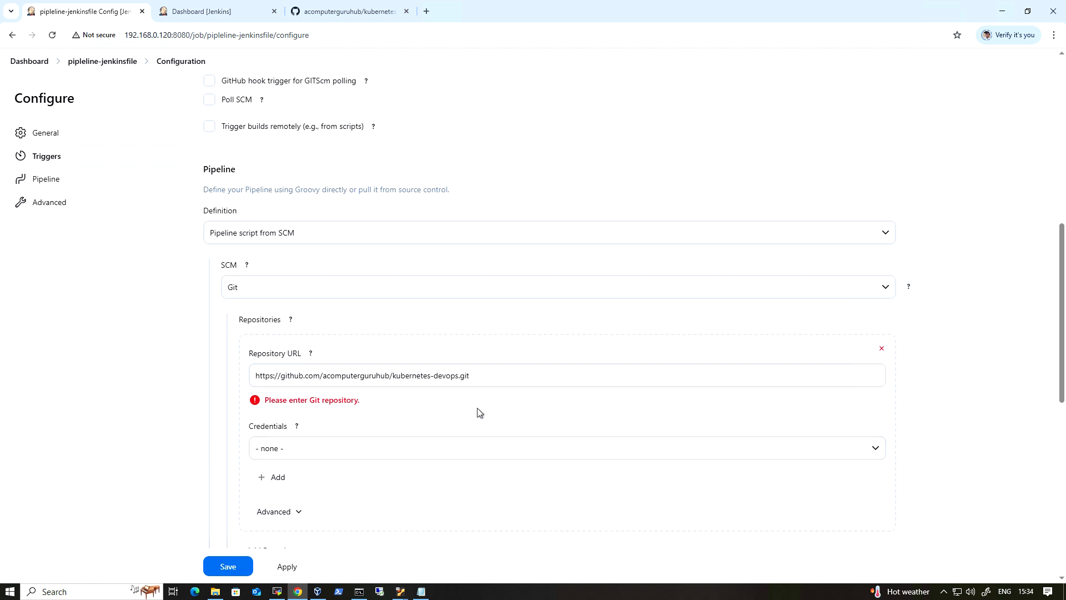
pyautogui.click(362, 453)
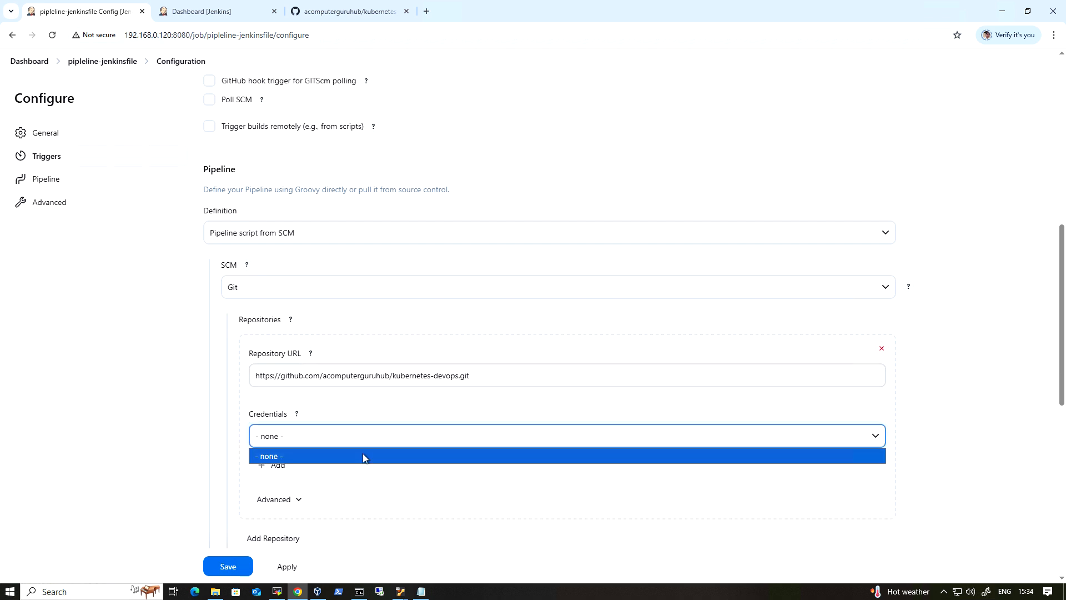
pyautogui.click(432, 477)
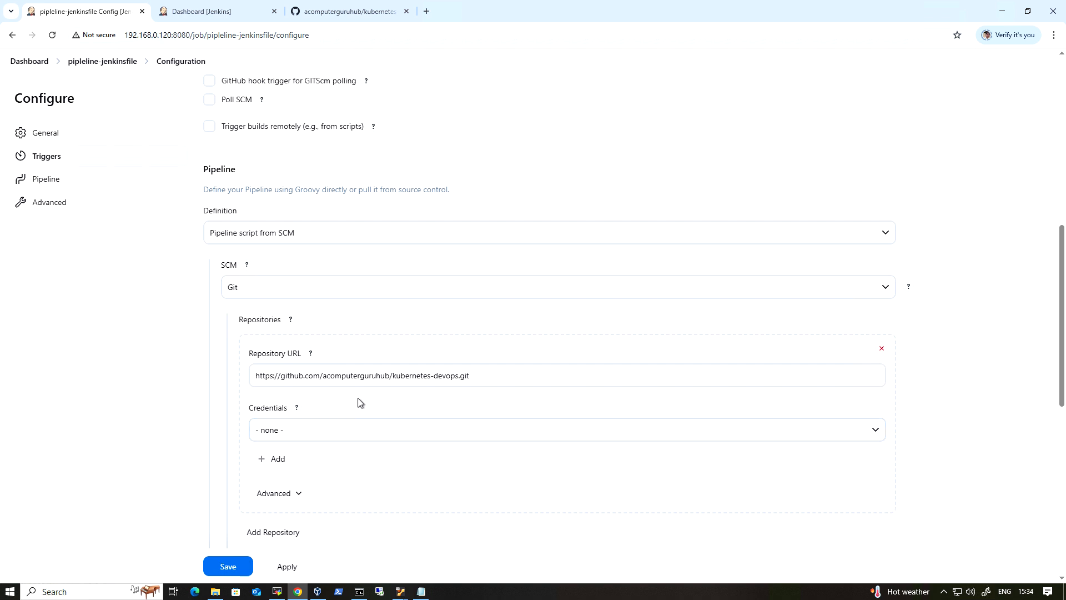
pyautogui.scroll(-4, 357, 398)
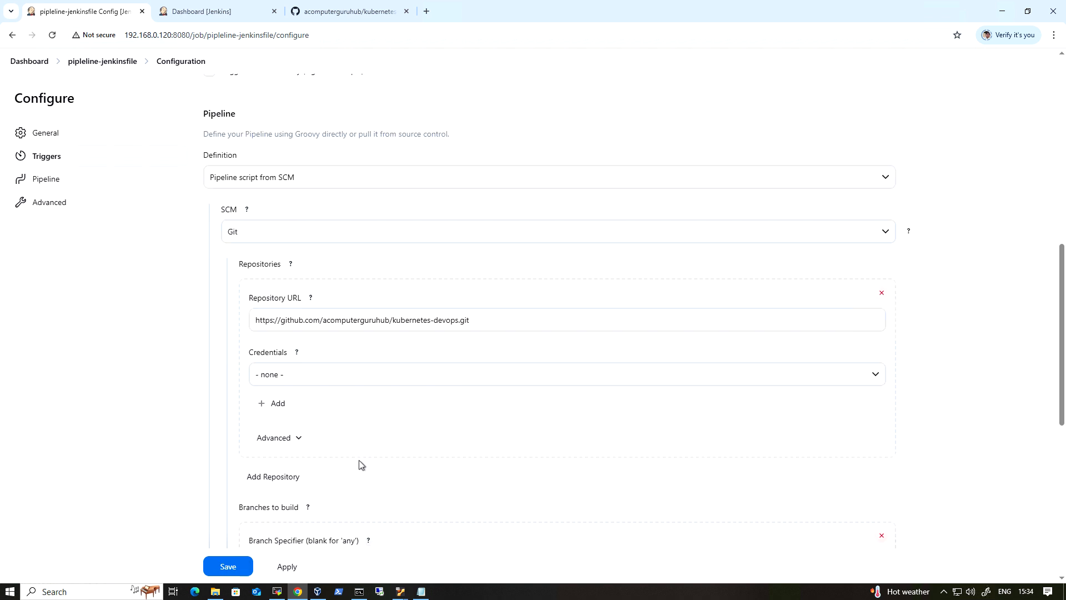
pyautogui.click(322, 208)
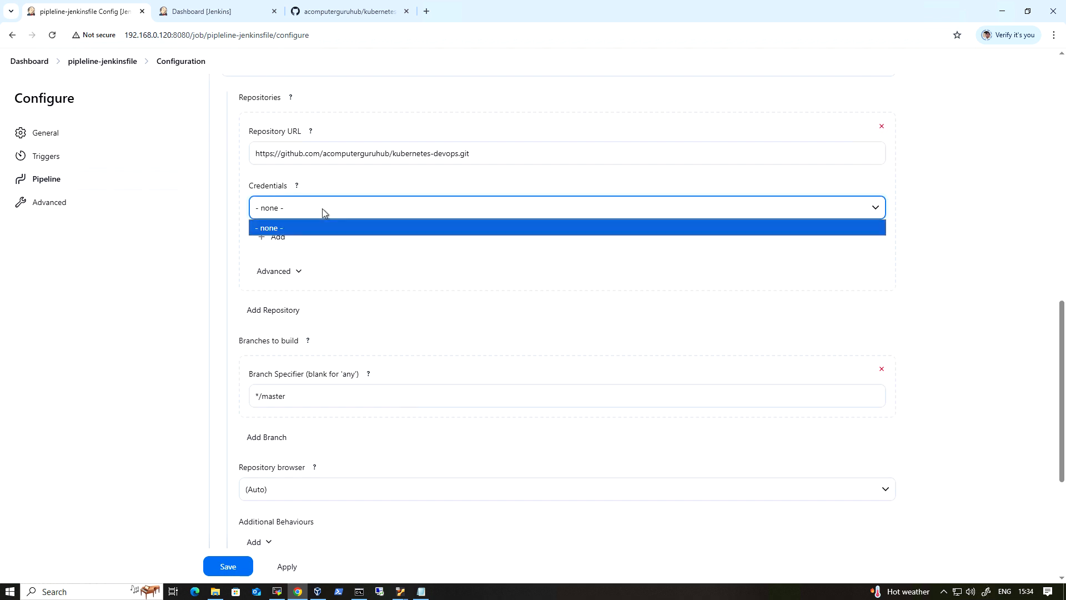
pyautogui.click(322, 208)
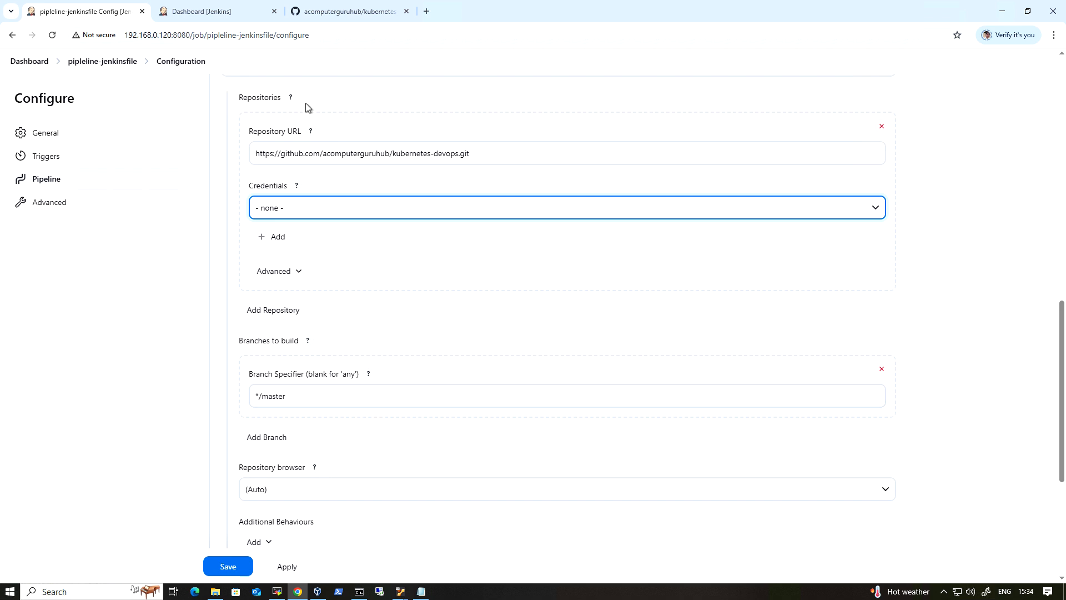
pyautogui.scroll(3, 460, 225)
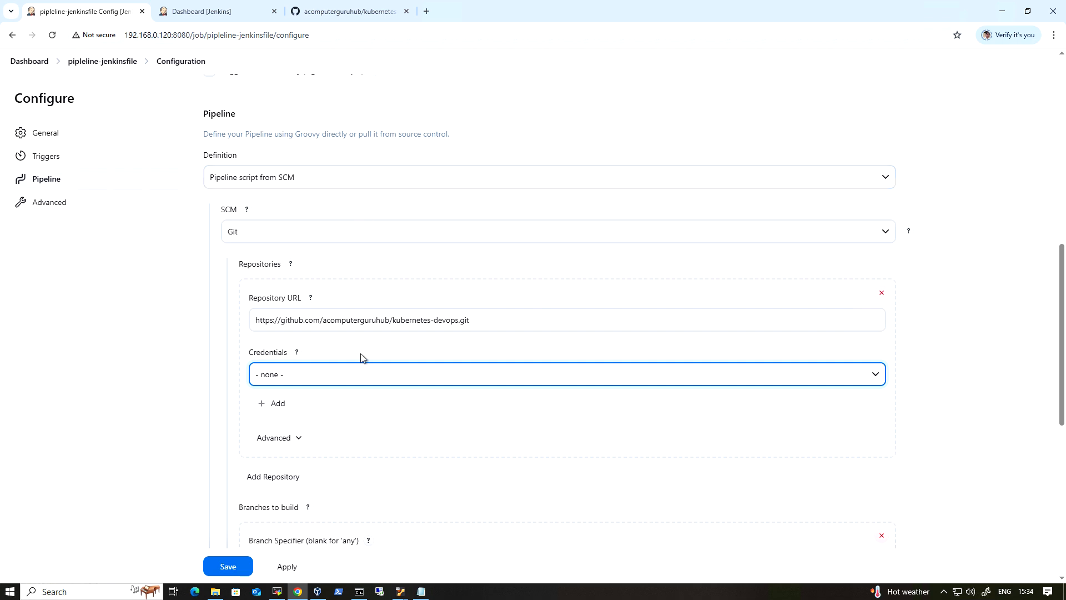
pyautogui.scroll(-4, 378, 409)
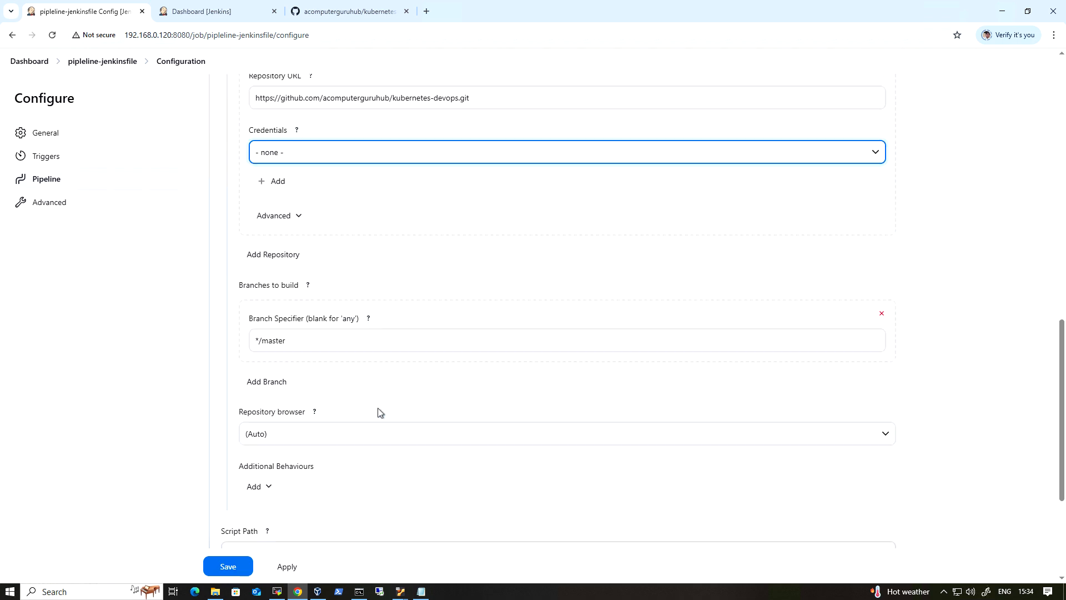
# - Open the Jenkinsfile of the kubernetes-devops repository on GitHub for editing
pyautogui.click(347, 11)
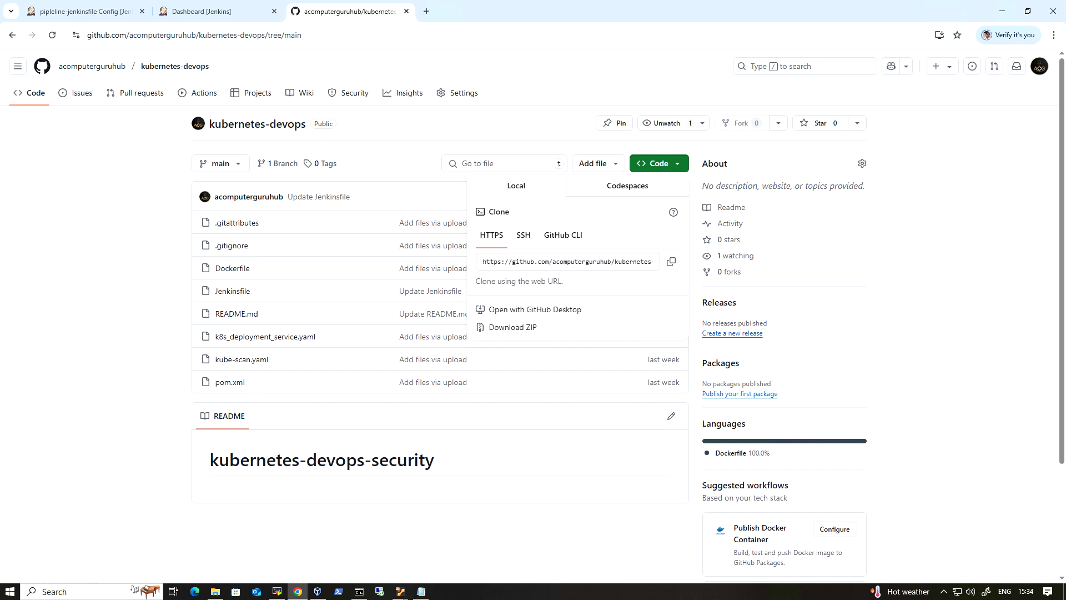
pyautogui.click(148, 289)
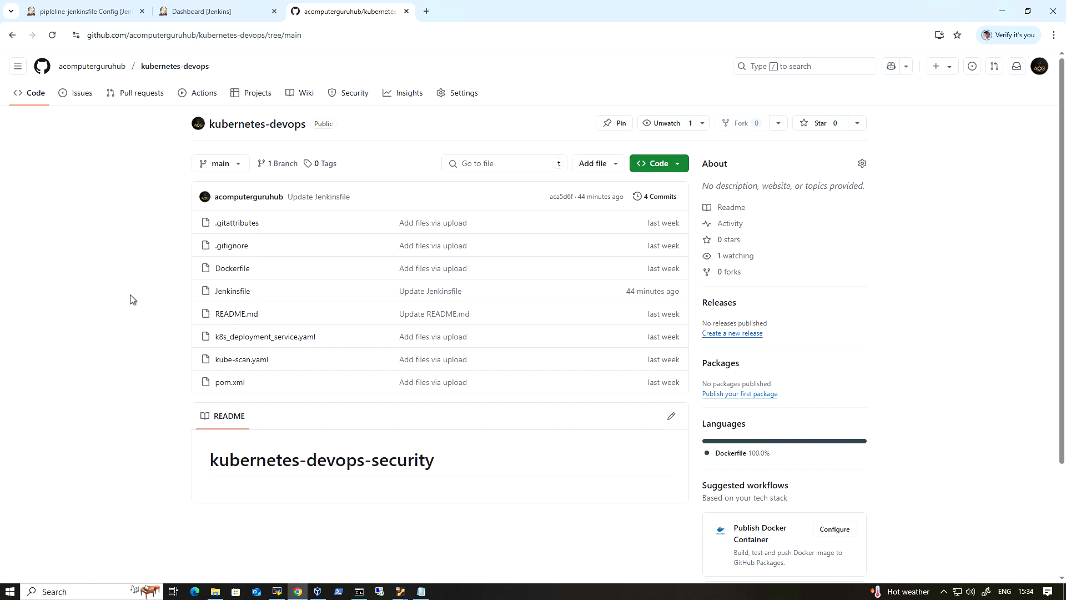
pyautogui.click(234, 291)
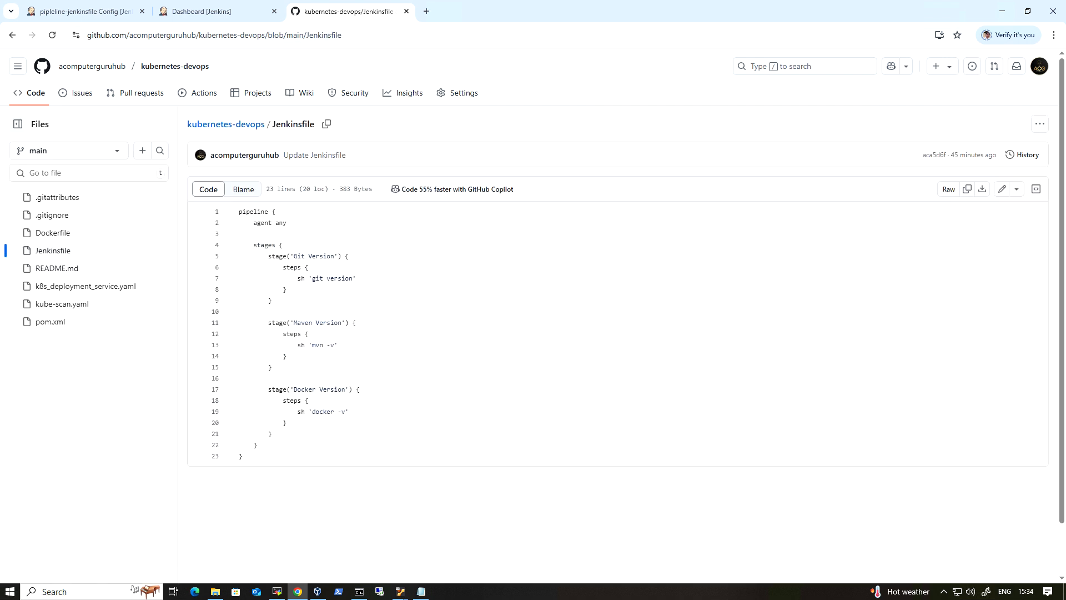
pyautogui.click(1003, 190)
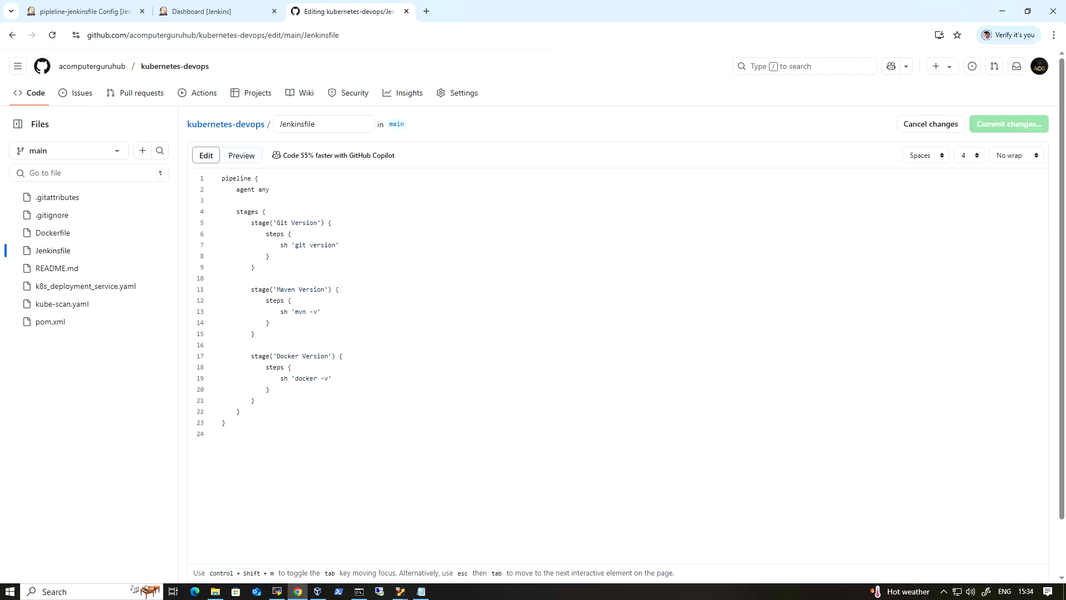
# - Replace the Jenkinsfile's code with the Notepad pipeline script, including its Kubernetes Version stage and SSH password, and commit it directly to the main branch
pyautogui.click(421, 591)
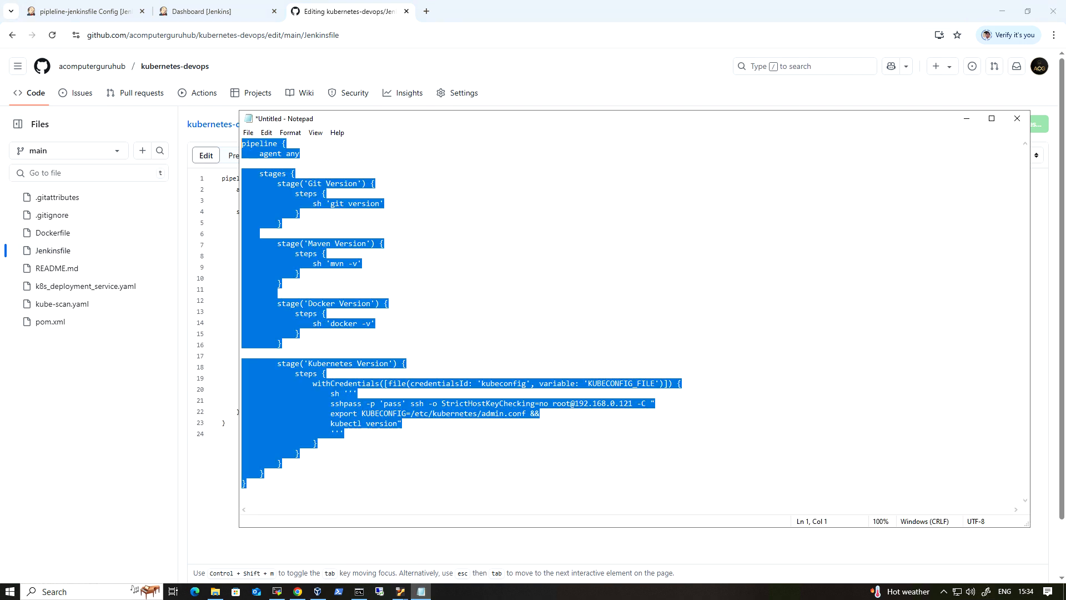
pyautogui.rightClick(307, 368)
pyautogui.click(333, 406)
pyautogui.click(540, 413)
pyautogui.click(227, 382)
pyautogui.moveTo(226, 423); pyautogui.dragTo(222, 178)
pyautogui.hotkey('ctrl', 'v')
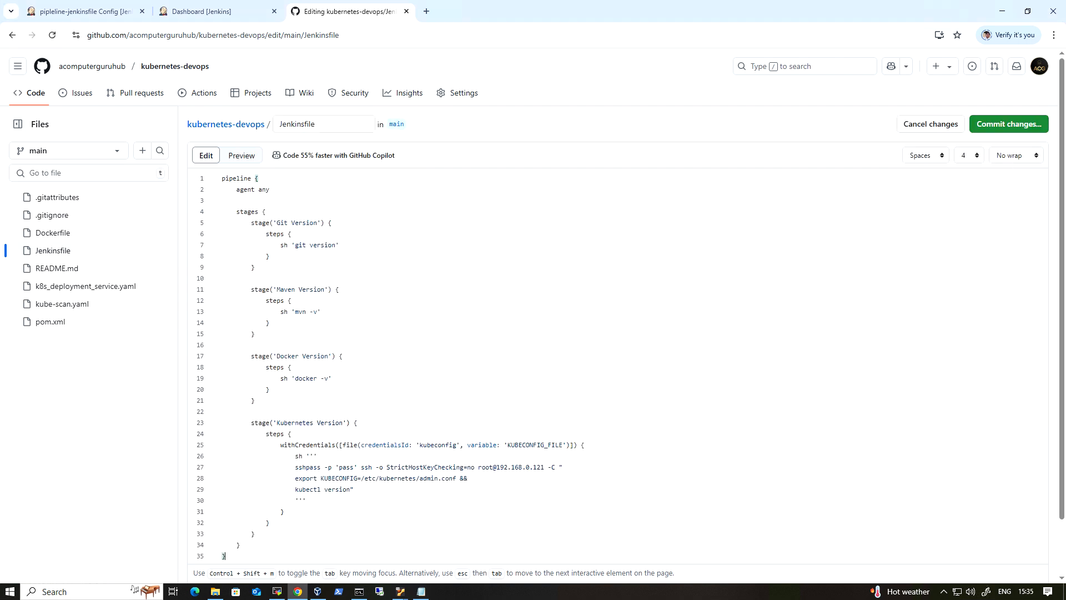
pyautogui.click(1019, 122)
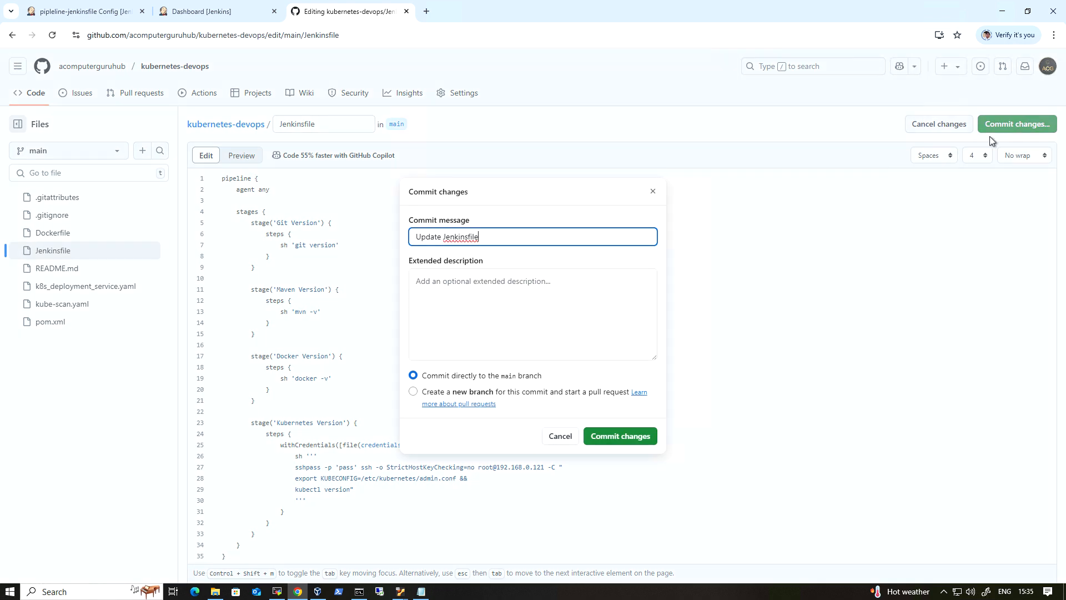
pyautogui.click(624, 437)
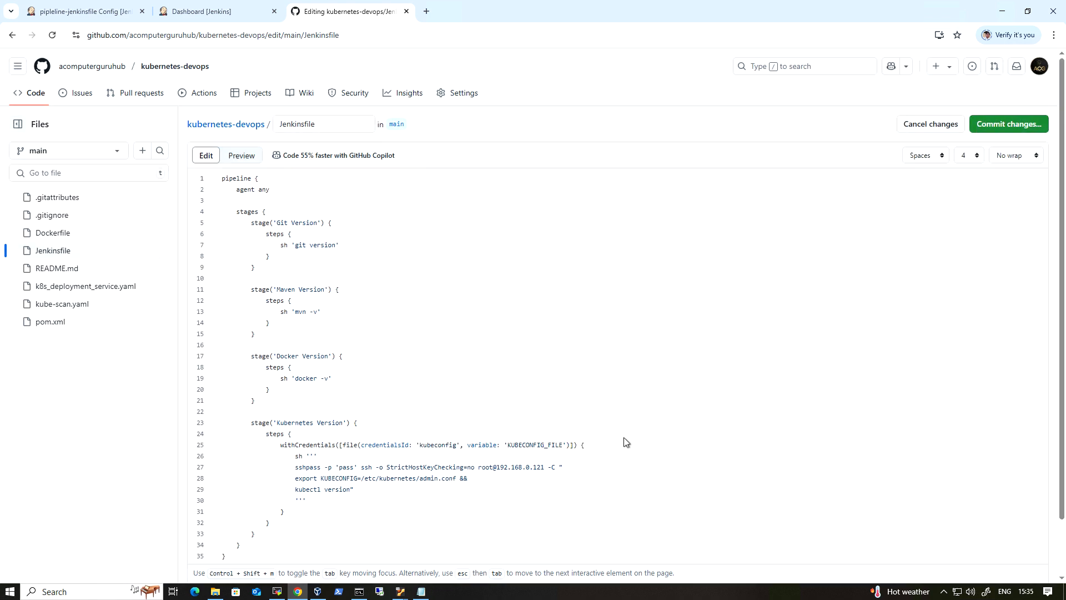
# - Check the repository's branch name on GitHub and set the Jenkins job's branch specifier to */main
pyautogui.click(75, 12)
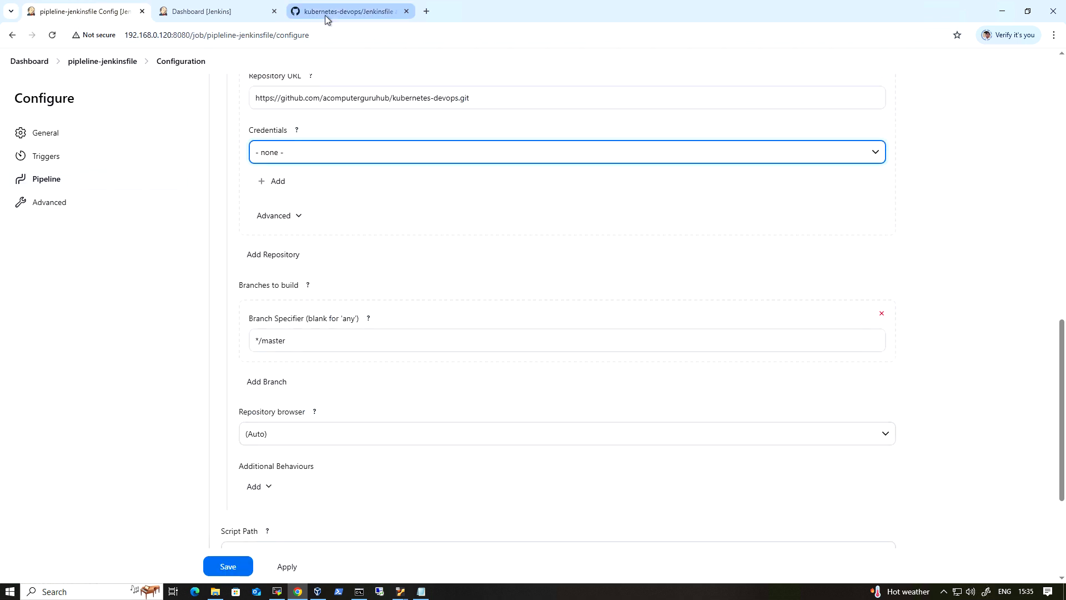
pyautogui.moveTo(288, 344); pyautogui.dragTo(246, 337)
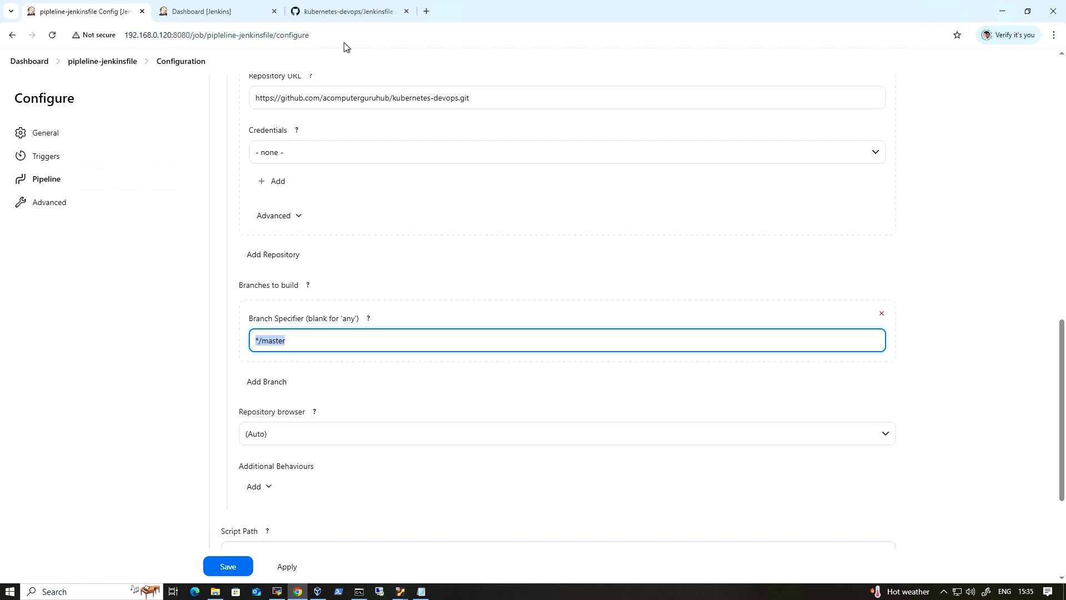
pyautogui.click(341, 12)
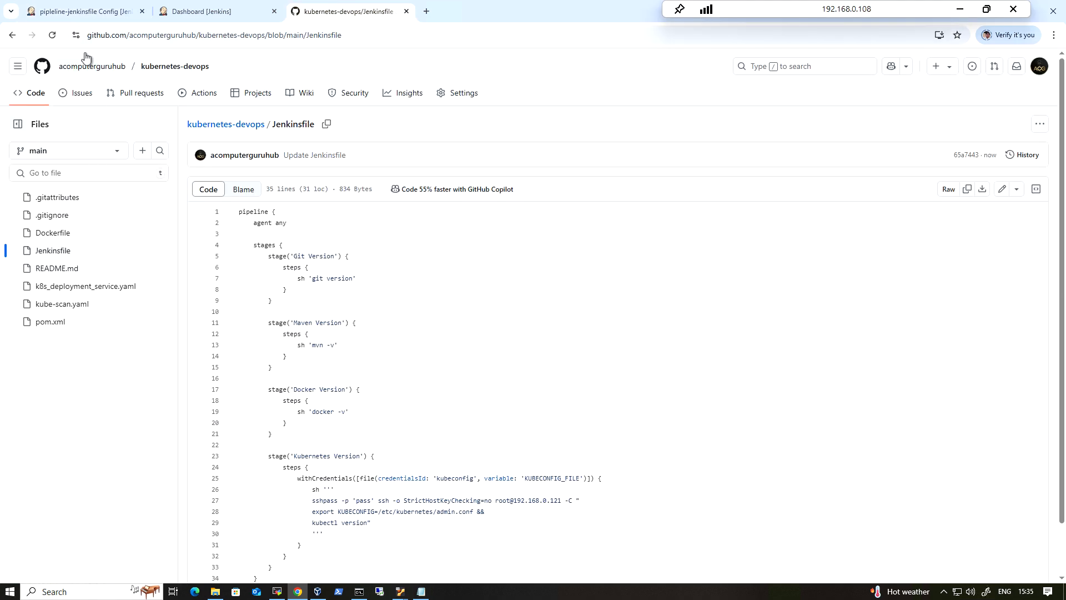
pyautogui.click(80, 10)
pyautogui.press('End')
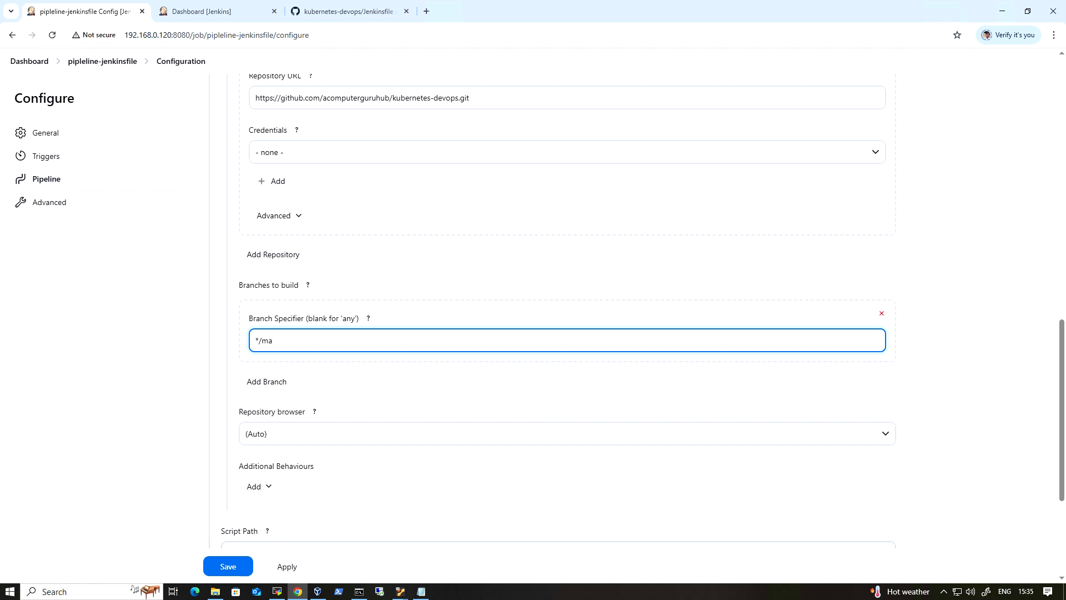
pyautogui.write('in')
# - Check the script path Jenkinsfile against the files in the GitHub repository and save the Jenkins job configuration
pyautogui.scroll(-2, 309, 447)
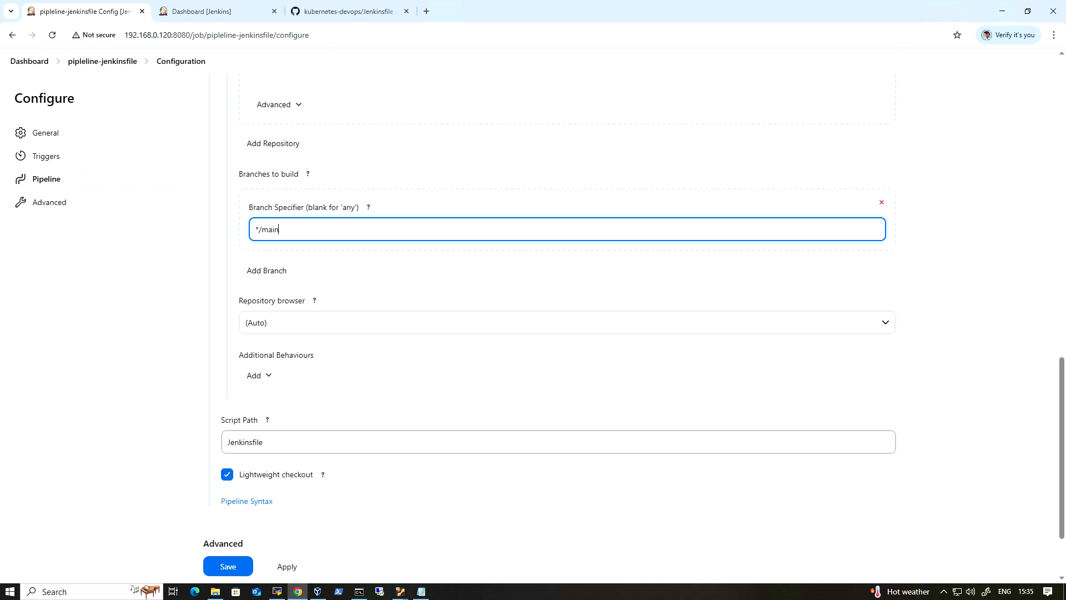
pyautogui.moveTo(267, 442); pyautogui.dragTo(225, 442)
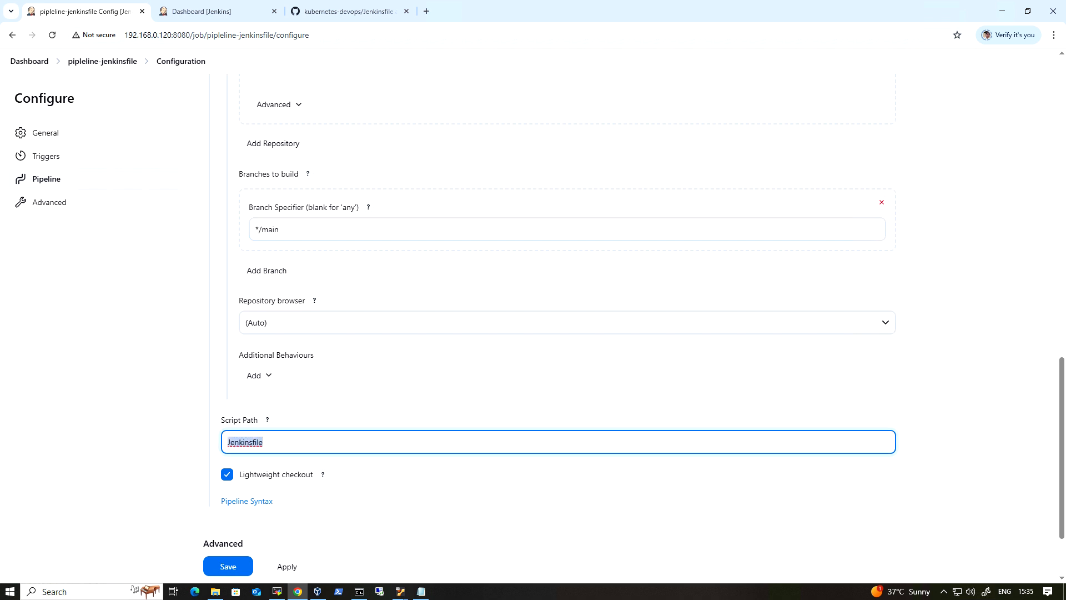
pyautogui.click(343, 11)
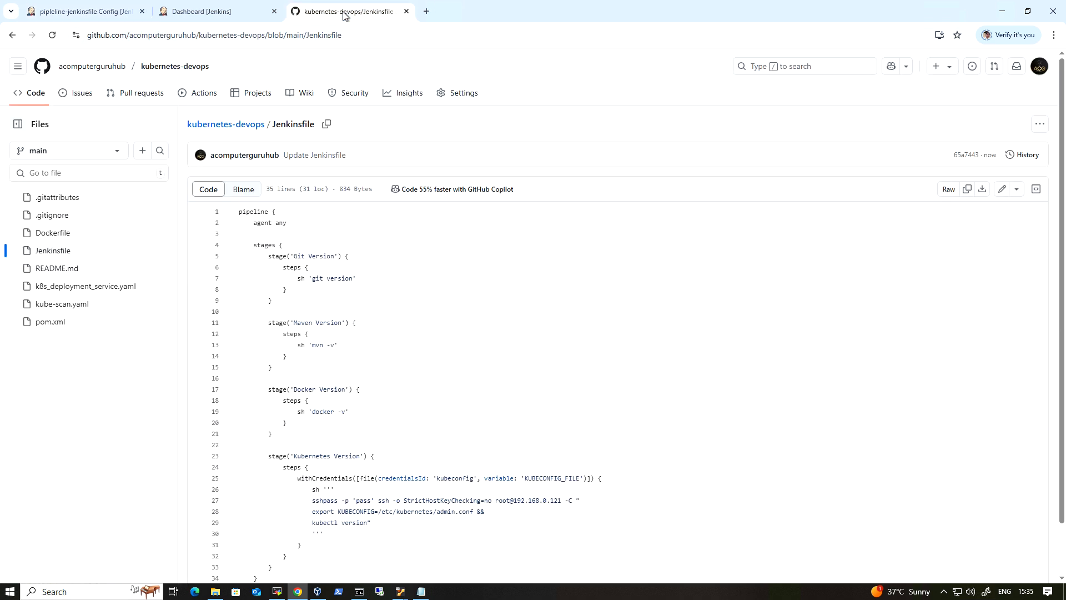
pyautogui.click(254, 124)
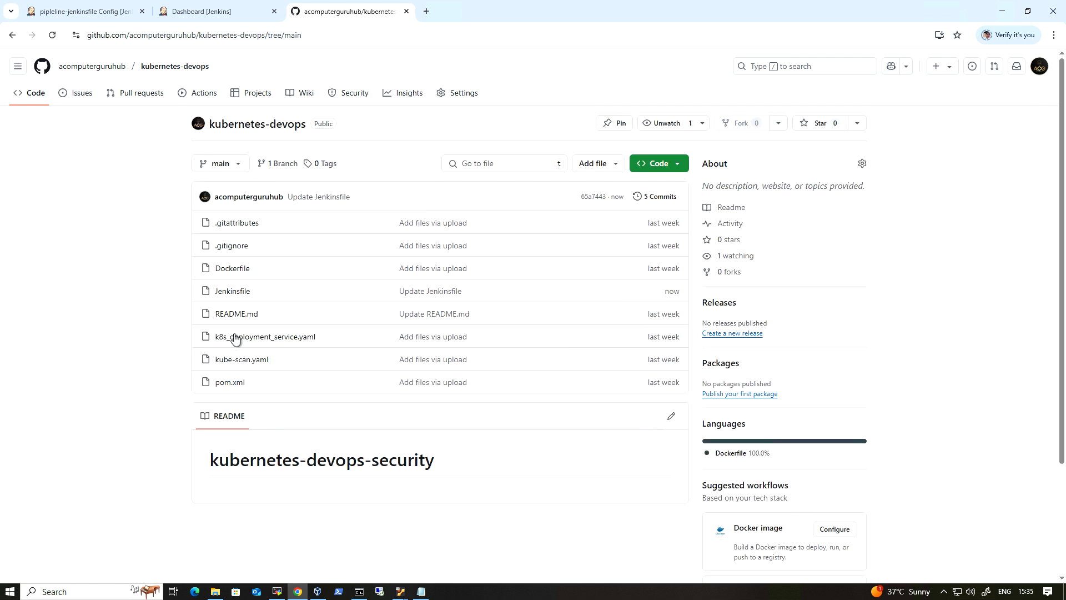
pyautogui.click(82, 12)
pyautogui.hotkey('ctrl', 'v')
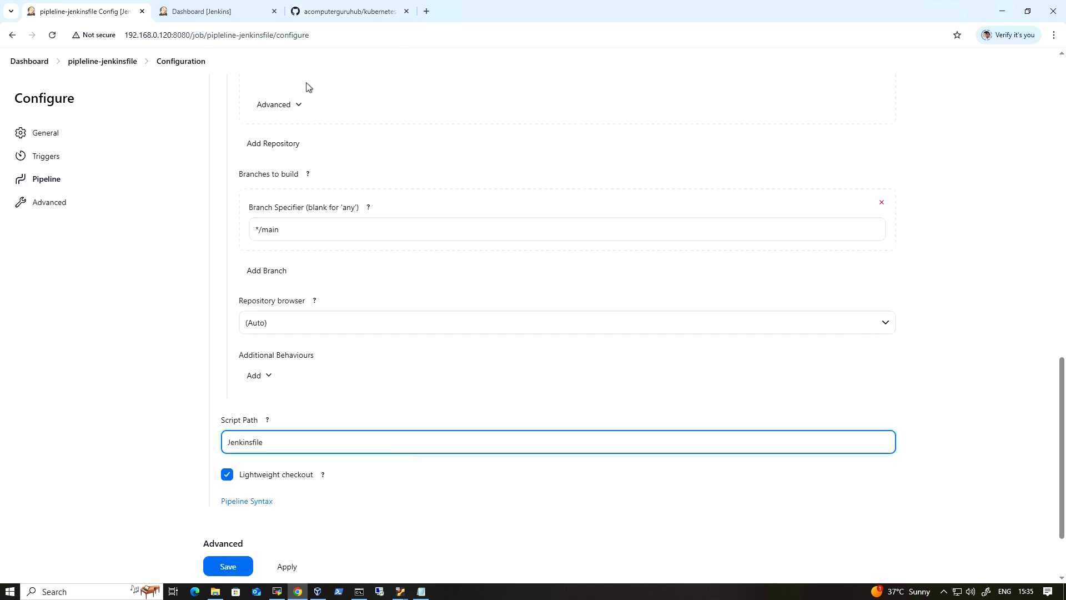
pyautogui.click(341, 13)
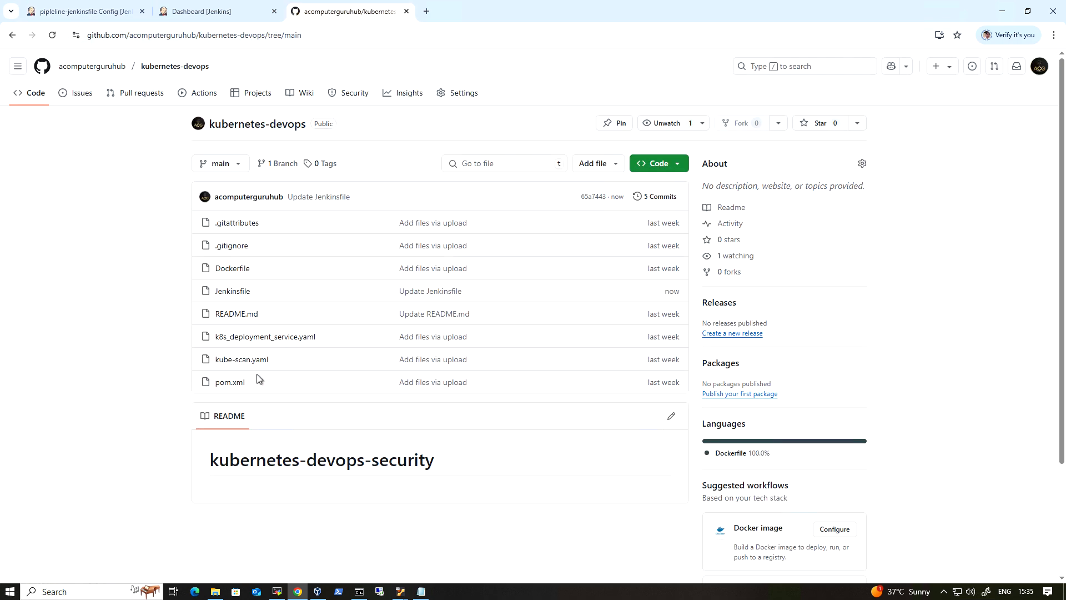
pyautogui.click(82, 12)
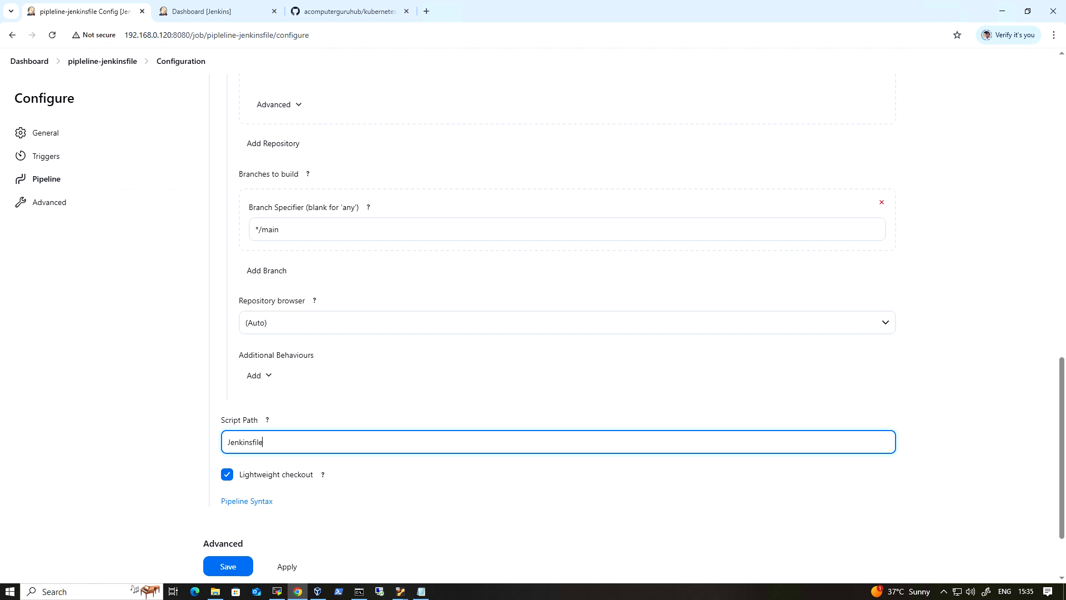
pyautogui.scroll(8, 236, 561)
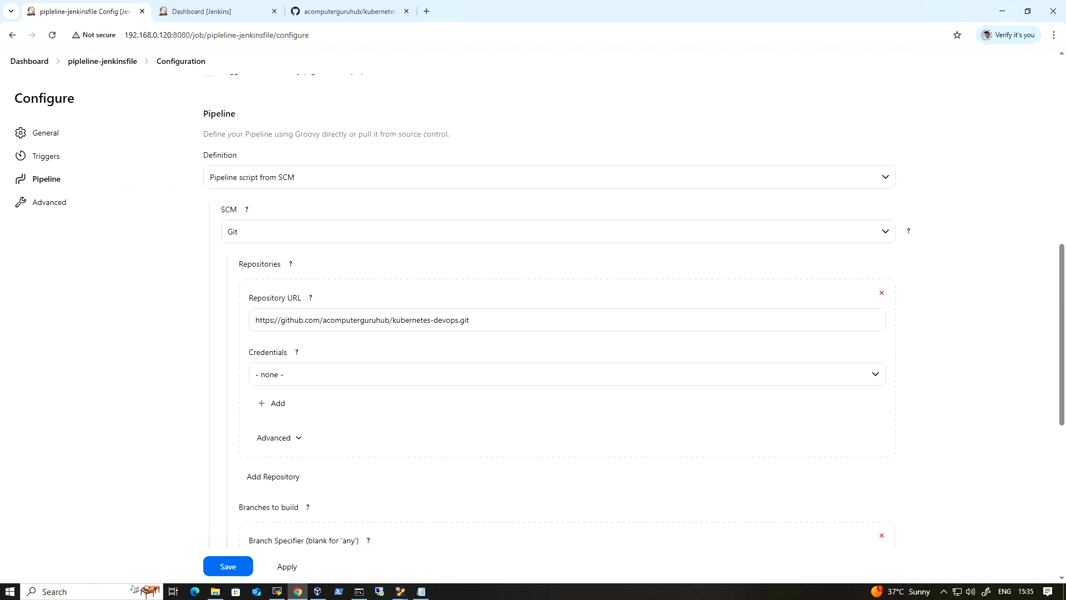
pyautogui.click(236, 565)
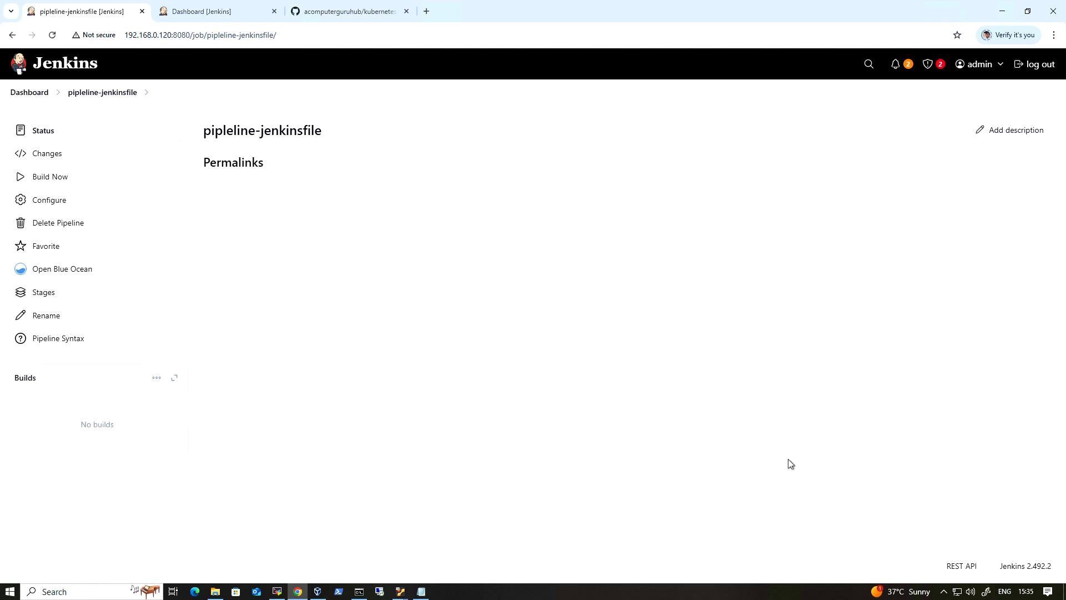
# - Build the pipleline-jenkinsfile job and open the console output of build #1
pyautogui.click(71, 184)
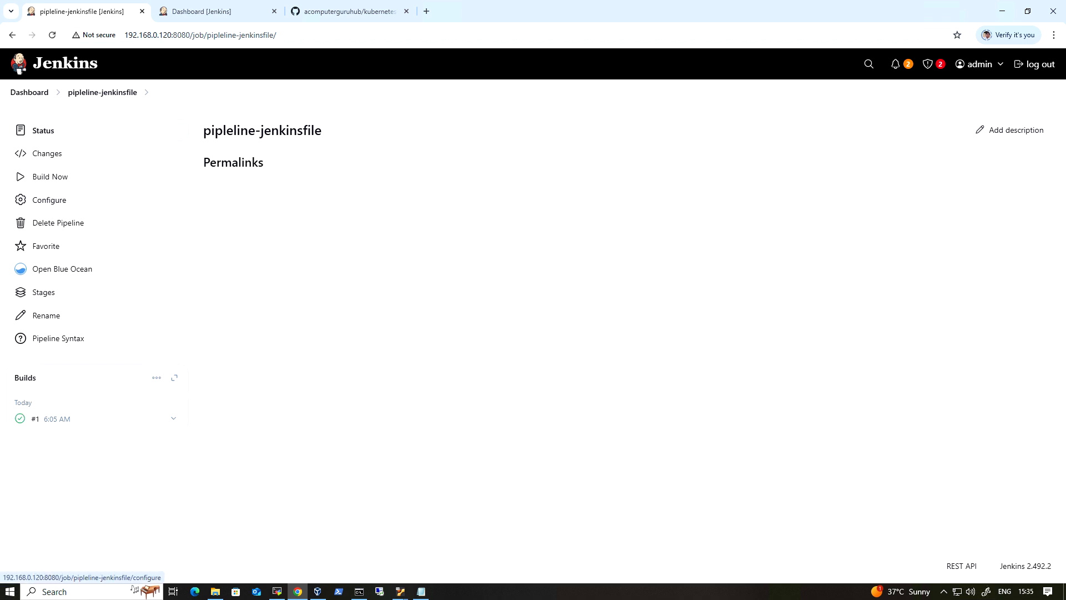
pyautogui.click(36, 419)
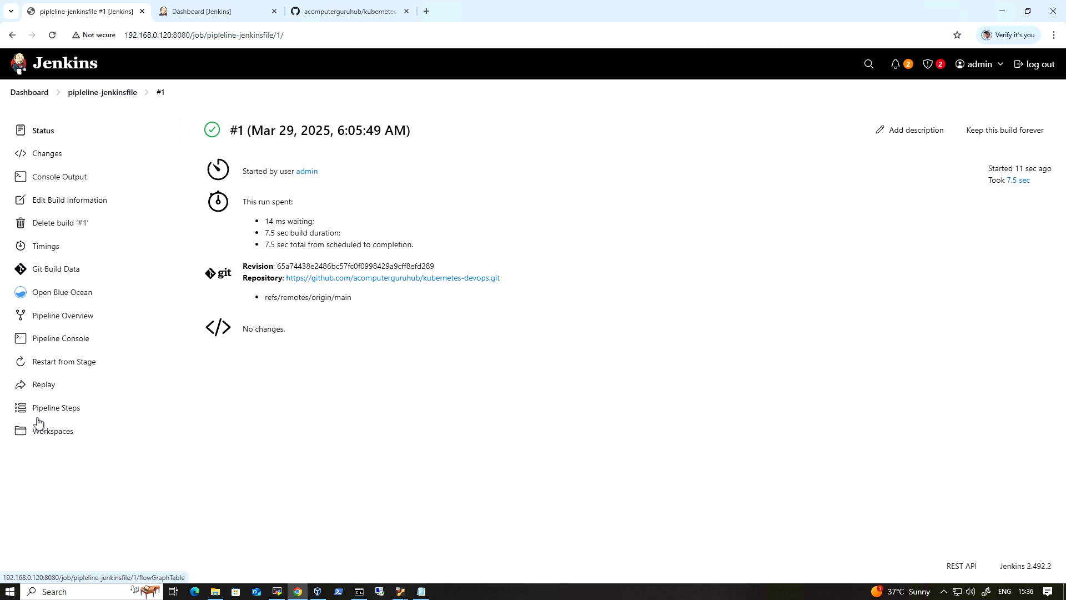
pyautogui.click(83, 181)
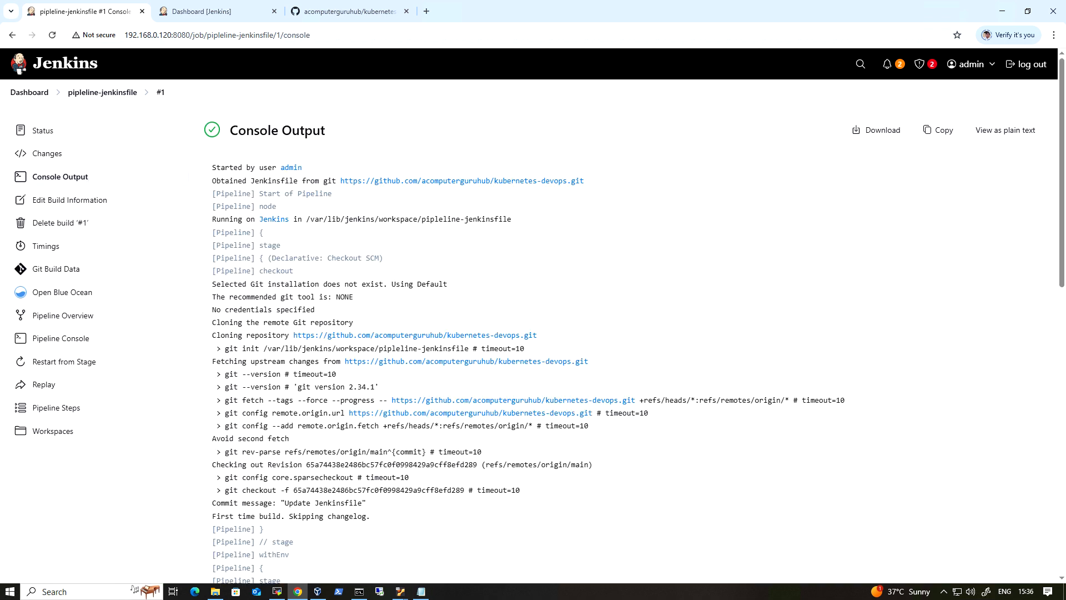
# - Examine the console output of build #1, including the Git, Maven, Docker and Kubernetes version stages and the final build status
pyautogui.scroll(-2, 361, 305)
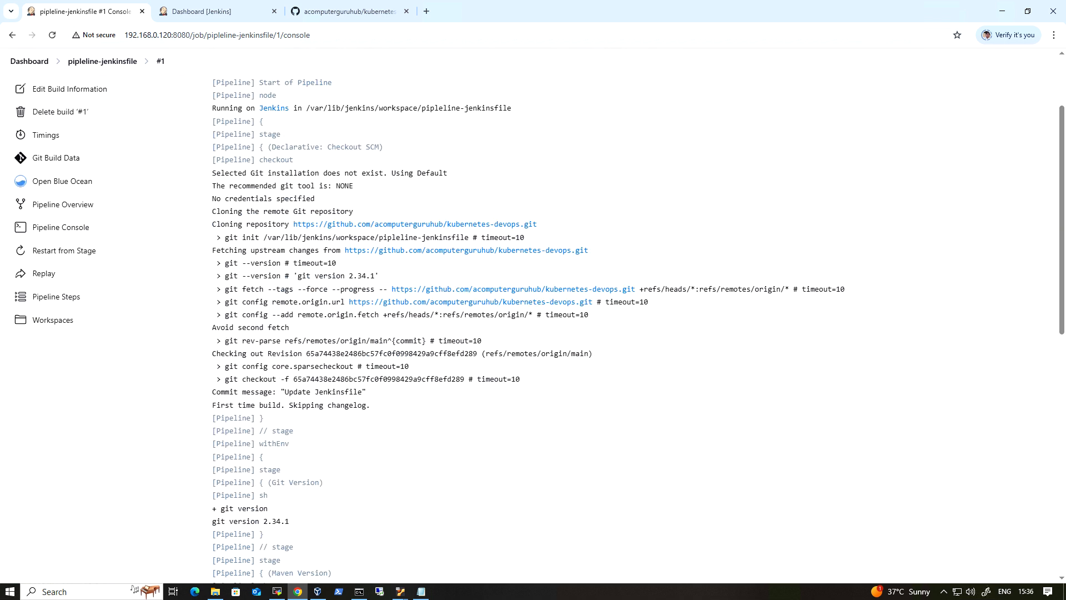
pyautogui.scroll(-3, 538, 328)
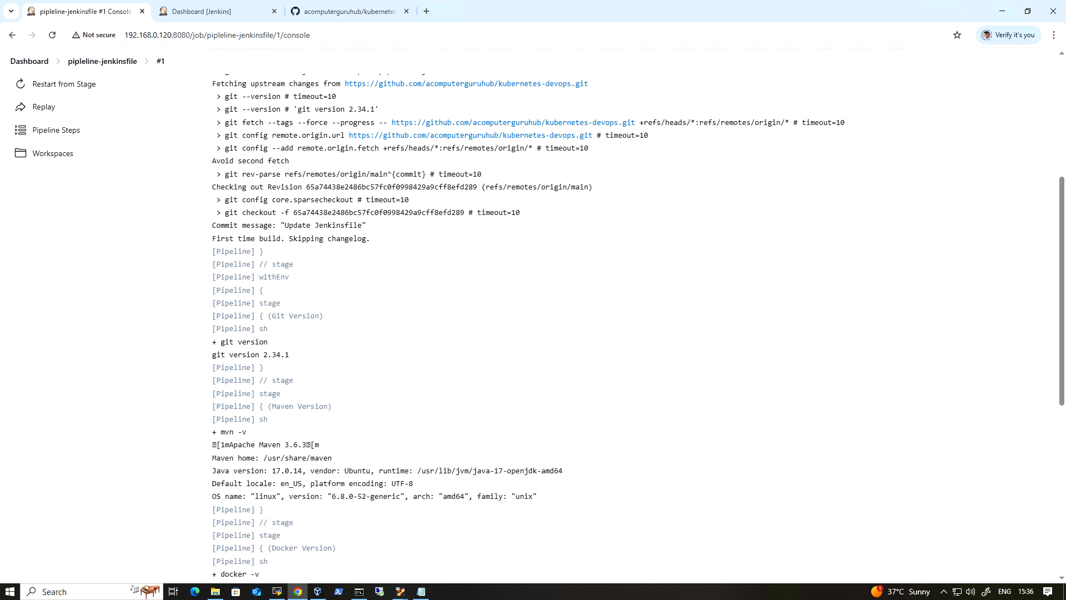
pyautogui.moveTo(293, 354); pyautogui.dragTo(212, 355)
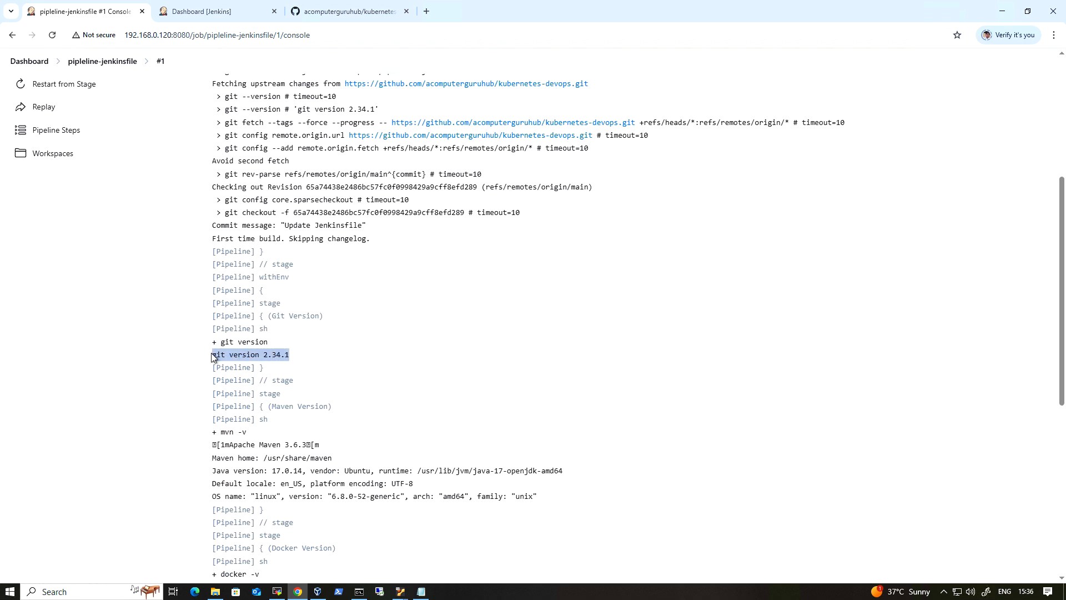
pyautogui.scroll(-2, 338, 410)
pyautogui.moveTo(245, 322); pyautogui.dragTo(225, 321)
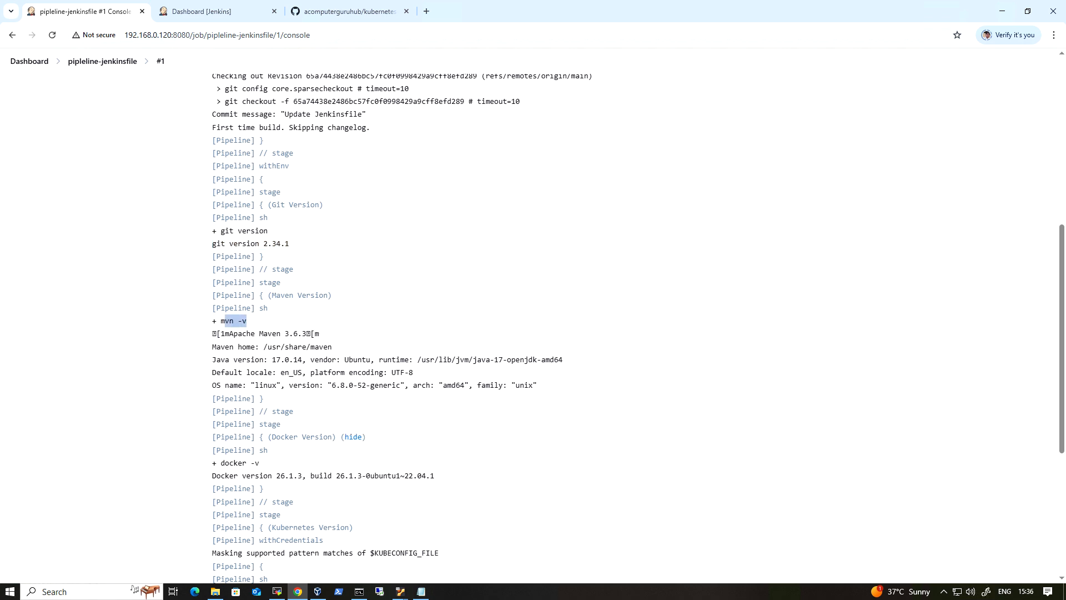
pyautogui.scroll(-2, 319, 442)
pyautogui.moveTo(444, 378); pyautogui.dragTo(303, 364)
pyautogui.scroll(-3, 302, 364)
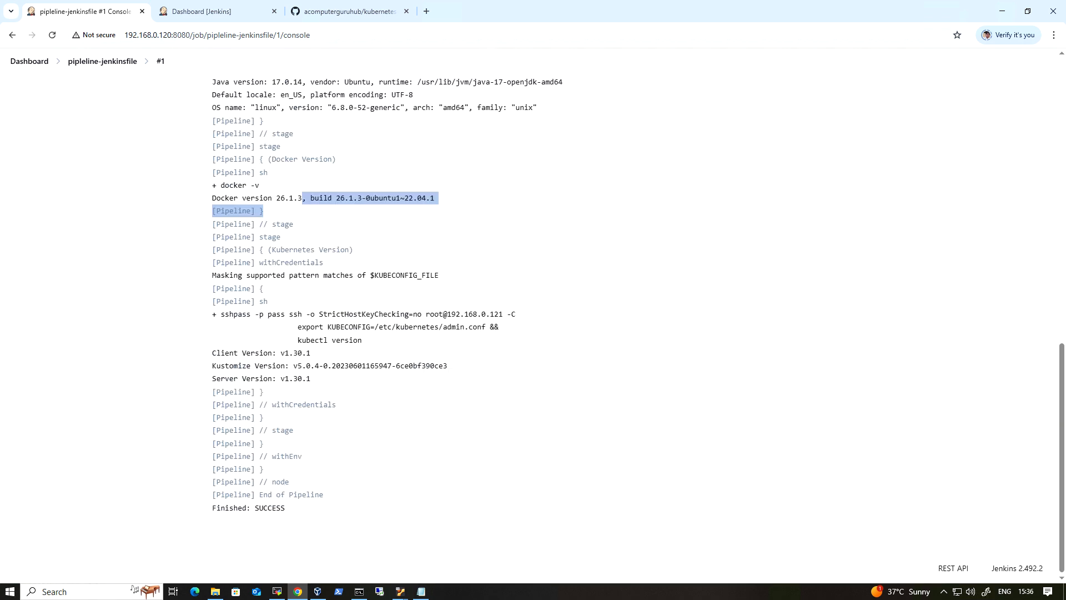
pyautogui.moveTo(466, 368); pyautogui.dragTo(250, 339)
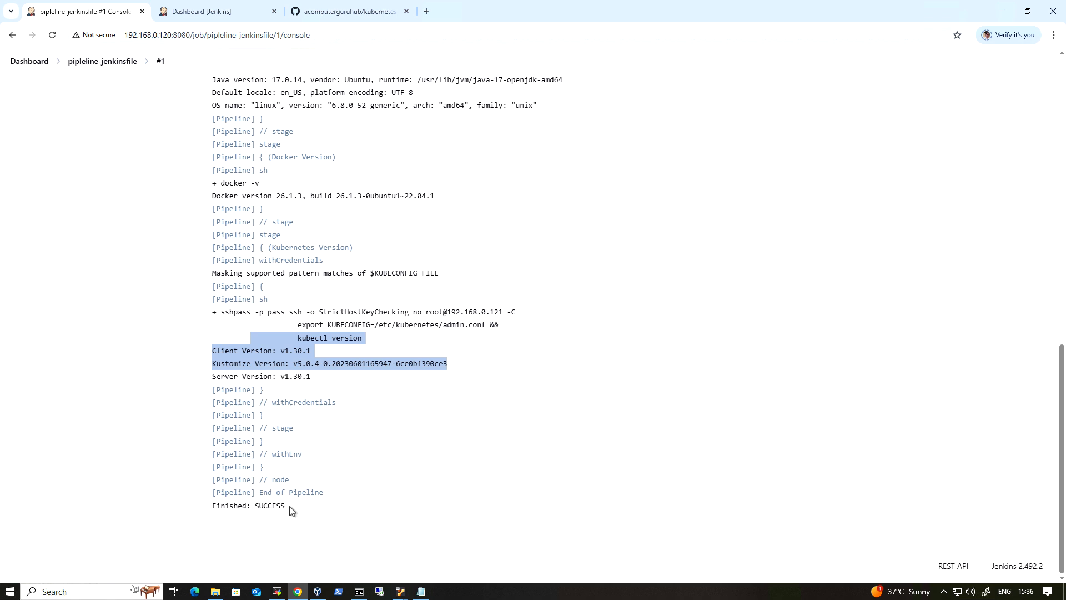
pyautogui.scroll(2, 336, 563)
pyautogui.scroll(-2, 335, 562)
pyautogui.scroll(12, 534, 432)
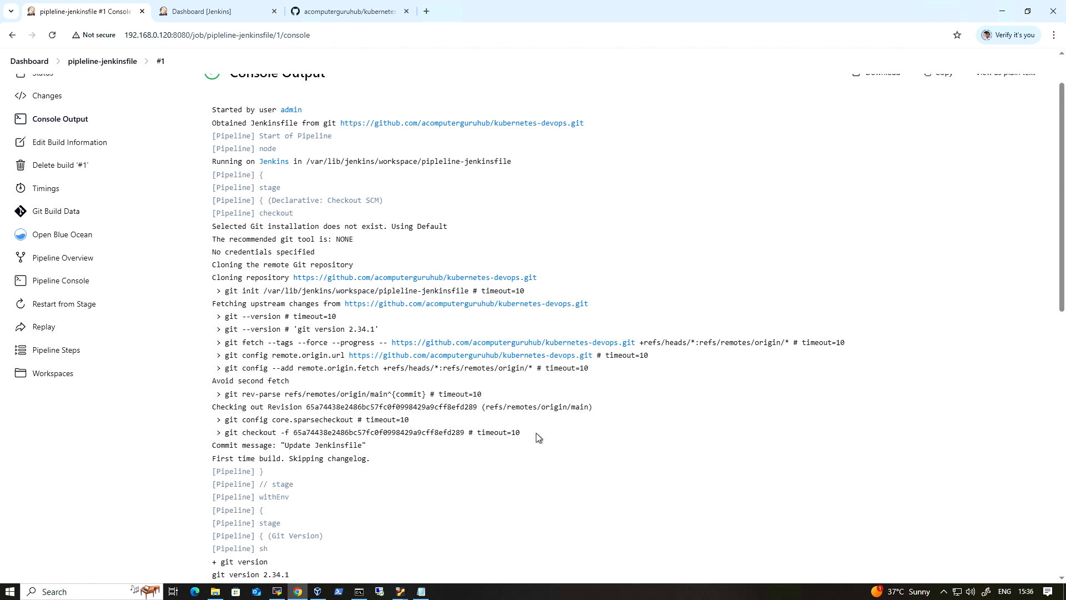
# - View build #1's pipeline stages in Blue Ocean and return to the Jenkins dashboard
pyautogui.click(85, 295)
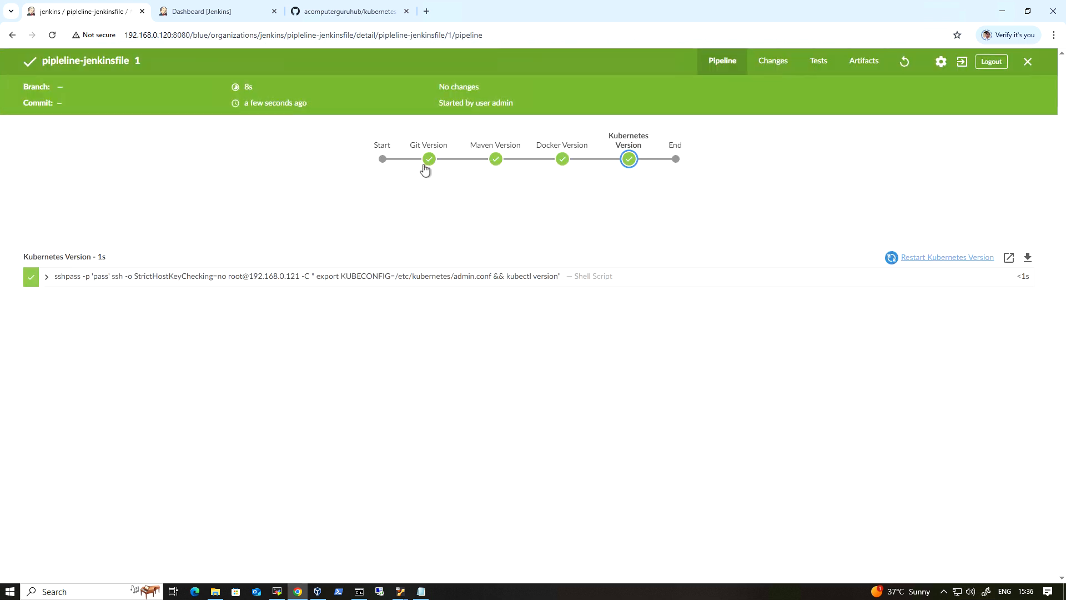
pyautogui.click(965, 69)
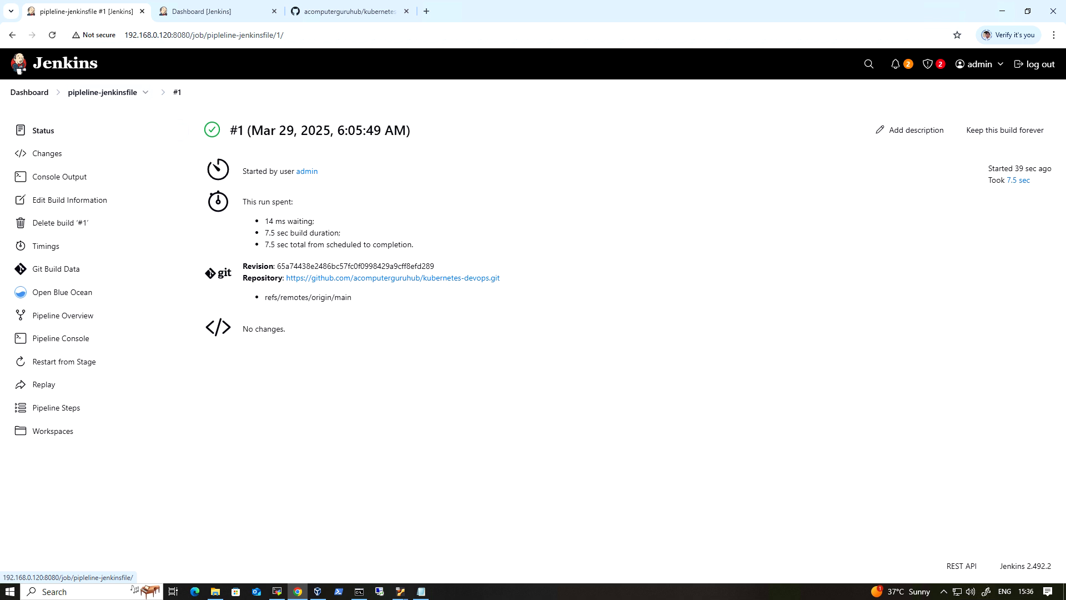
pyautogui.click(30, 93)
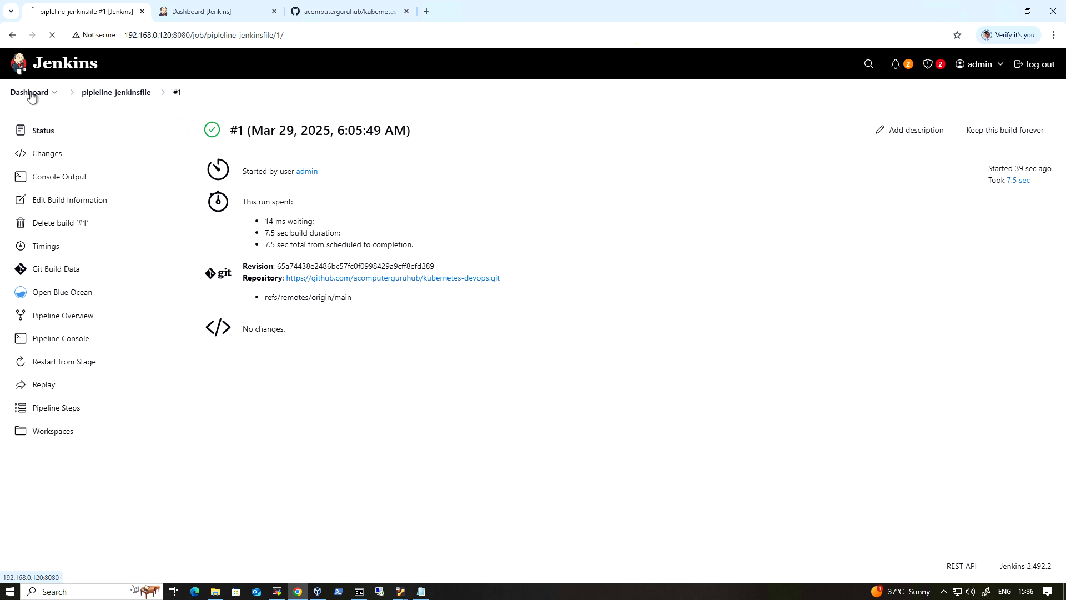